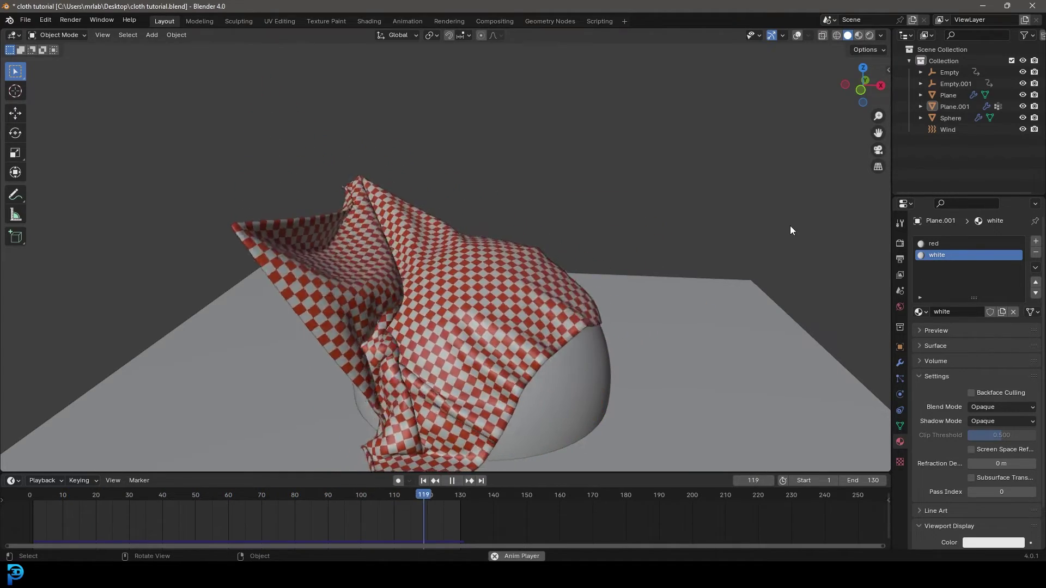
- Pause the cloth playback, show the scene helpers, select the corner-pinning Empty, and resume
middle_click_drag(659, 219, 374, 209)
key("space")
key("shift+alt+z")
left_click(320, 122)
key("space")
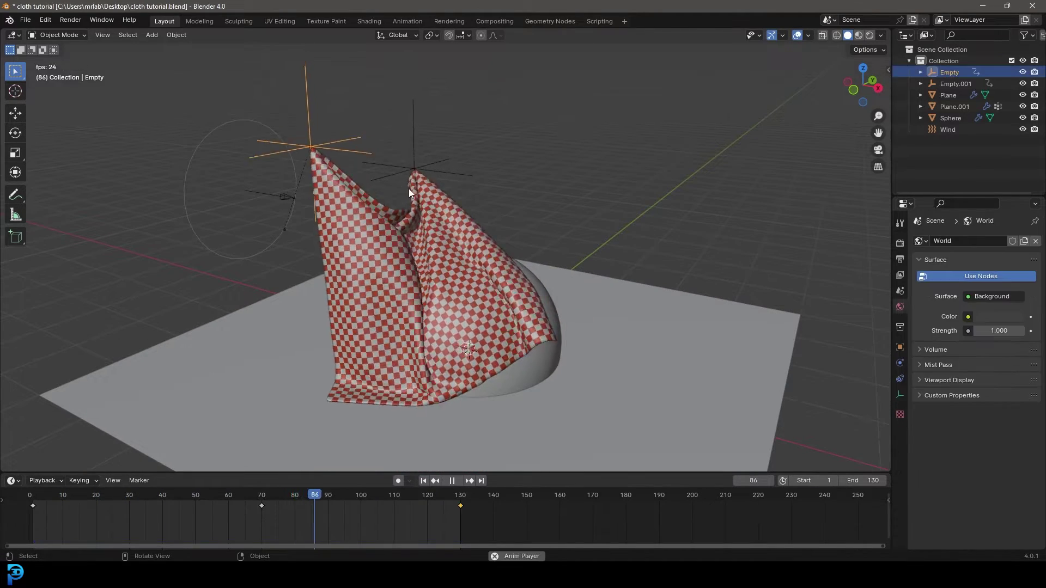
- Orbit and zoom around the draped cloth and hemisphere to inspect the simulation
scroll(456, 214, "up", 4)
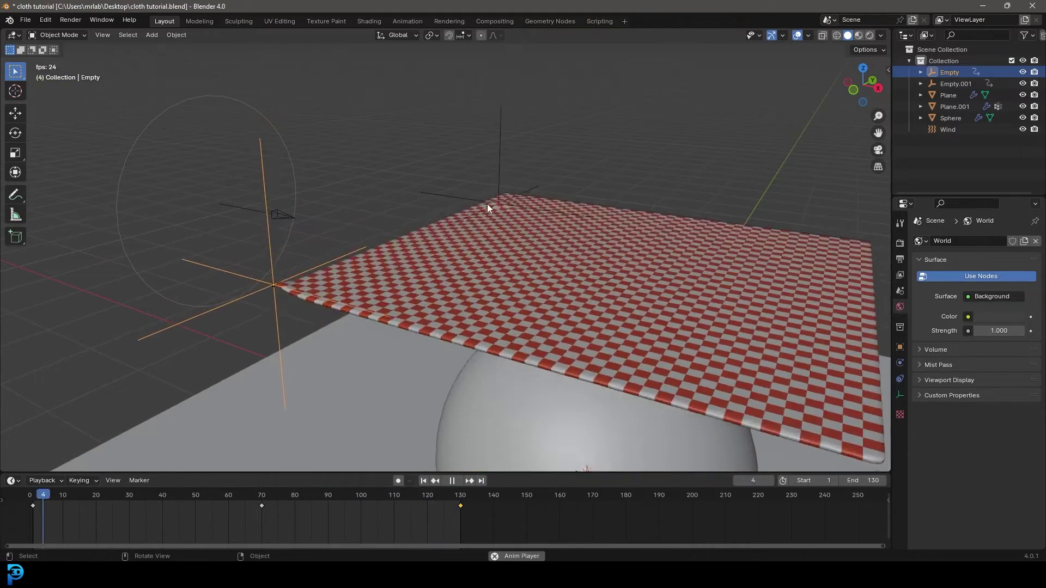
scroll(564, 223, "down", 2)
middle_click_drag(564, 224, 594, 307)
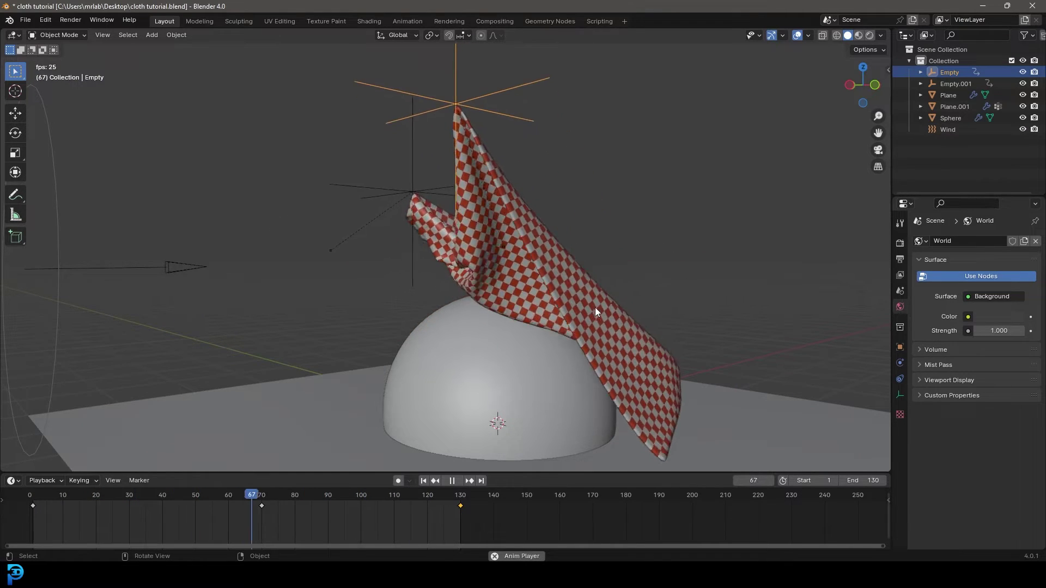
middle_click_drag(589, 309, 470, 299)
scroll(474, 297, "up", 1)
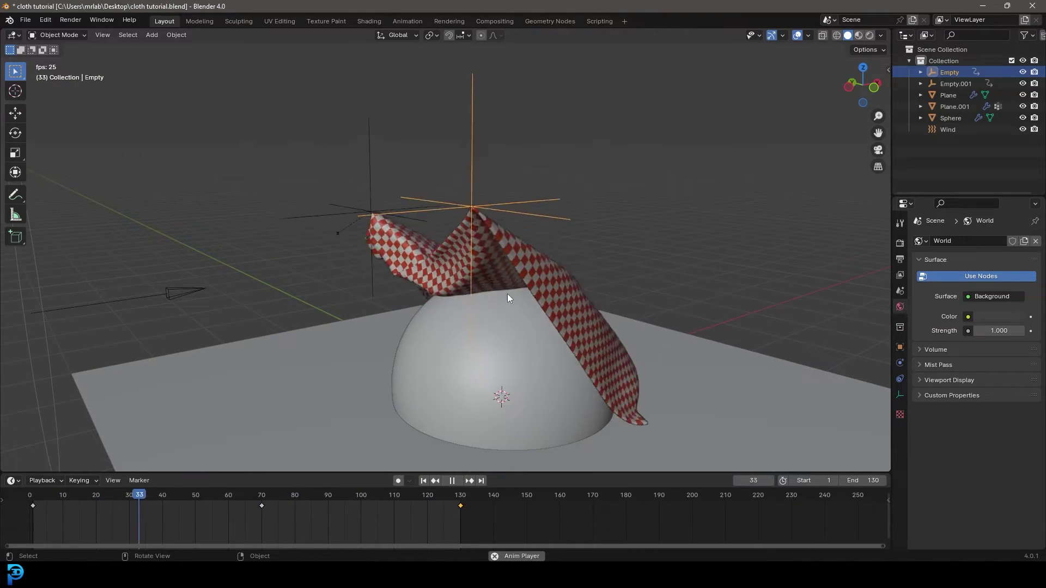
middle_click_drag(561, 234, 649, 301)
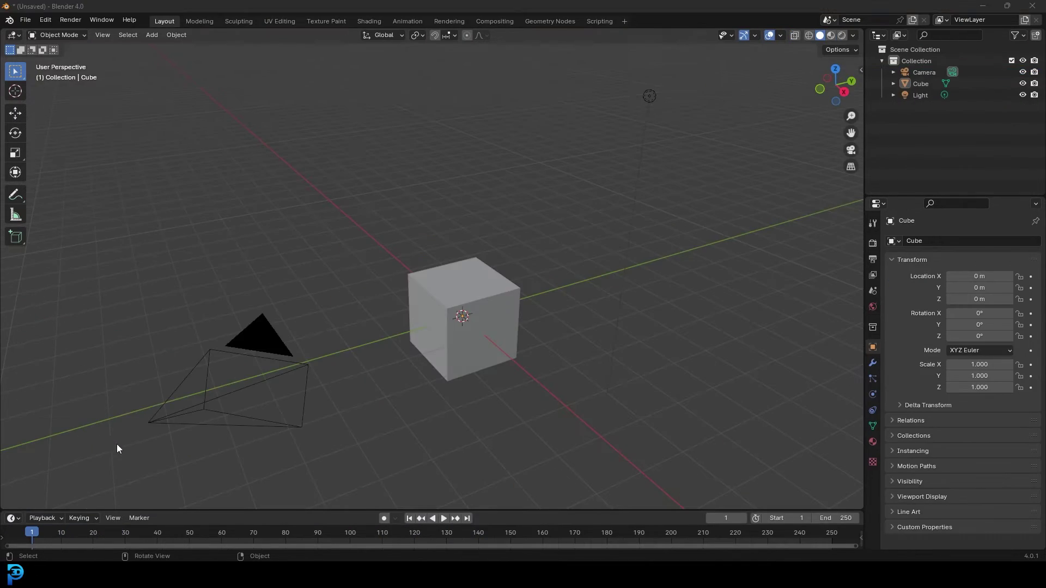
- Delete the default camera, cube and light
left_click_drag(116, 444, 711, 77)
key("Delete")
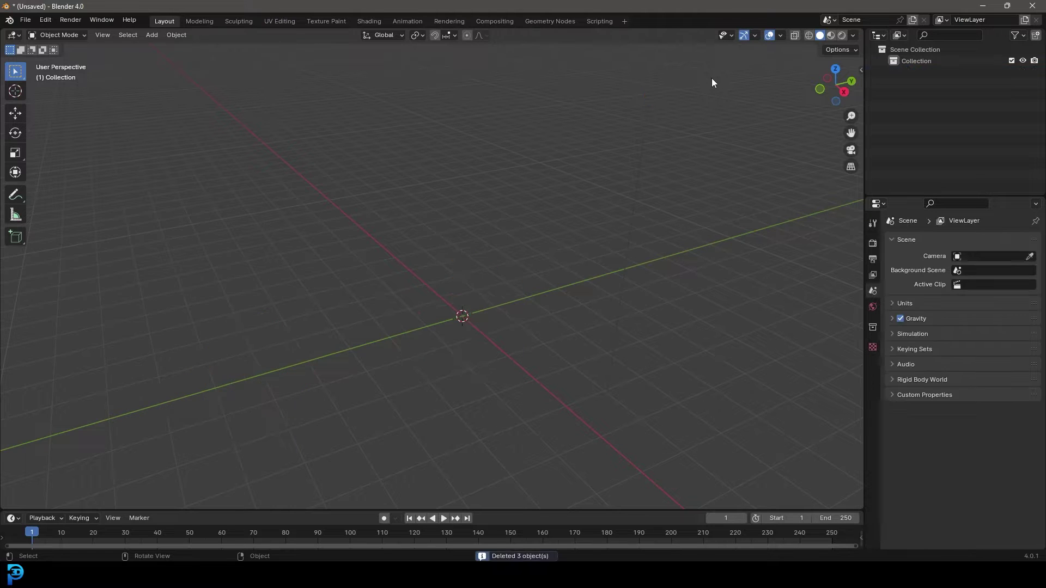
mouse_move(490, 270)
middle_mouse_down()
mouse_move(479, 280)
mouse_move(481, 270)
middle_mouse_up()
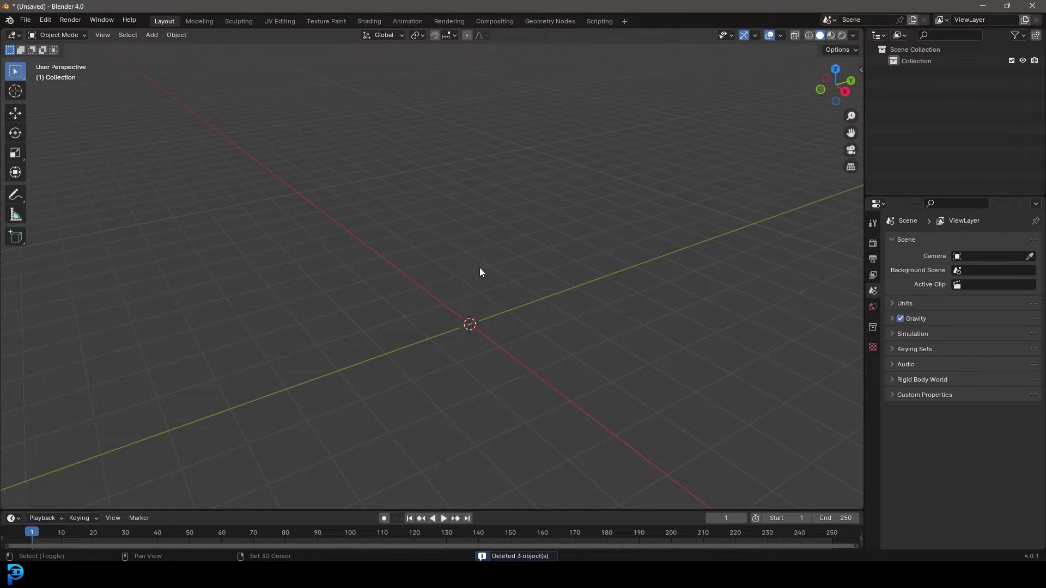
- Add a mesh plane at the scene origin
key("shift+a")
mouse_move(452, 282)
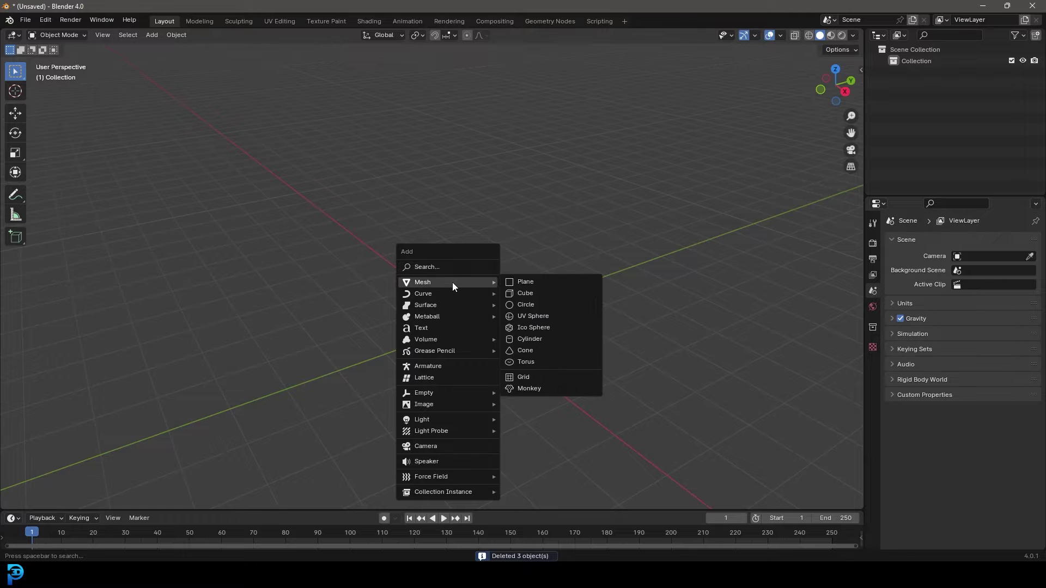
left_click(537, 281)
middle_click_drag(540, 285, 481, 332)
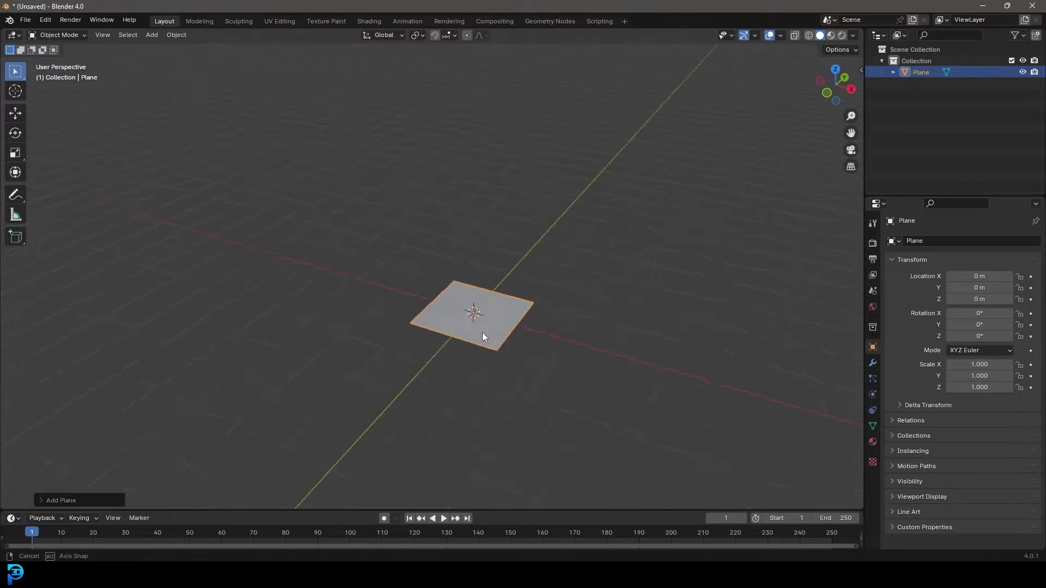
scroll(551, 339, "up", 4)
scroll(473, 297, "up", 2)
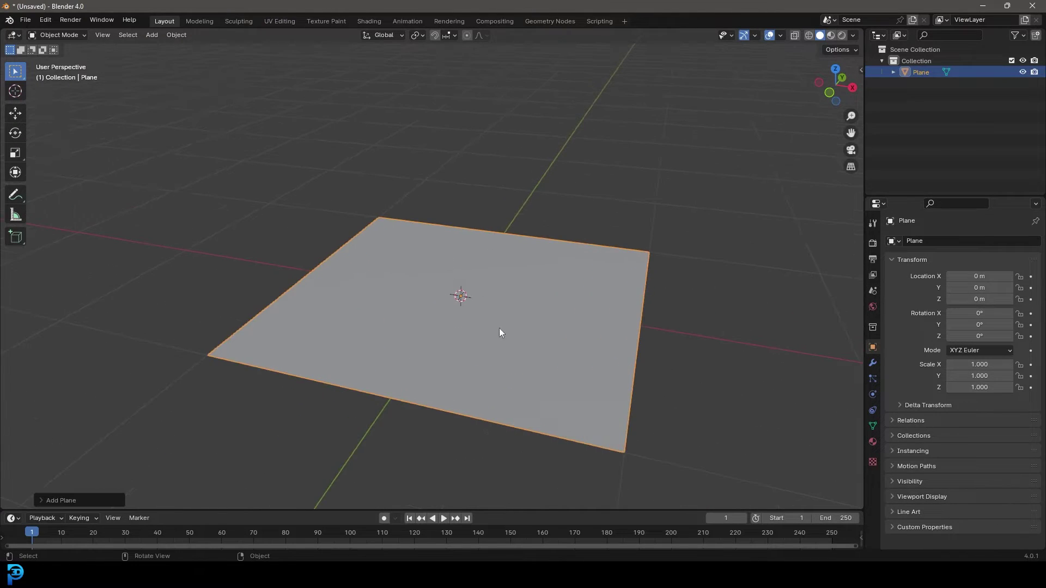
scroll(394, 282, "down", 4)
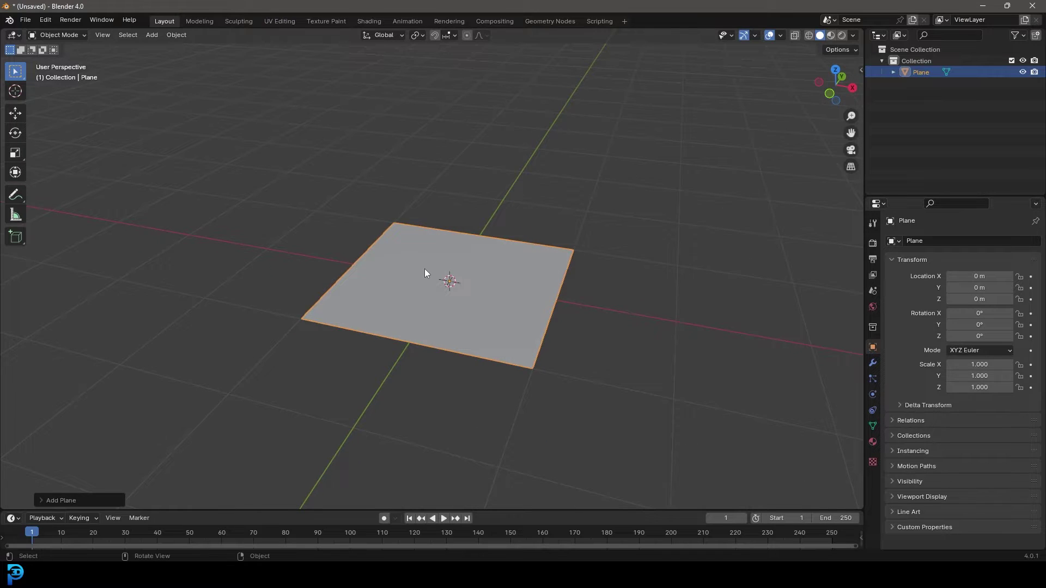
scroll(422, 267, "down", 2)
scroll(430, 262, "up", 4)
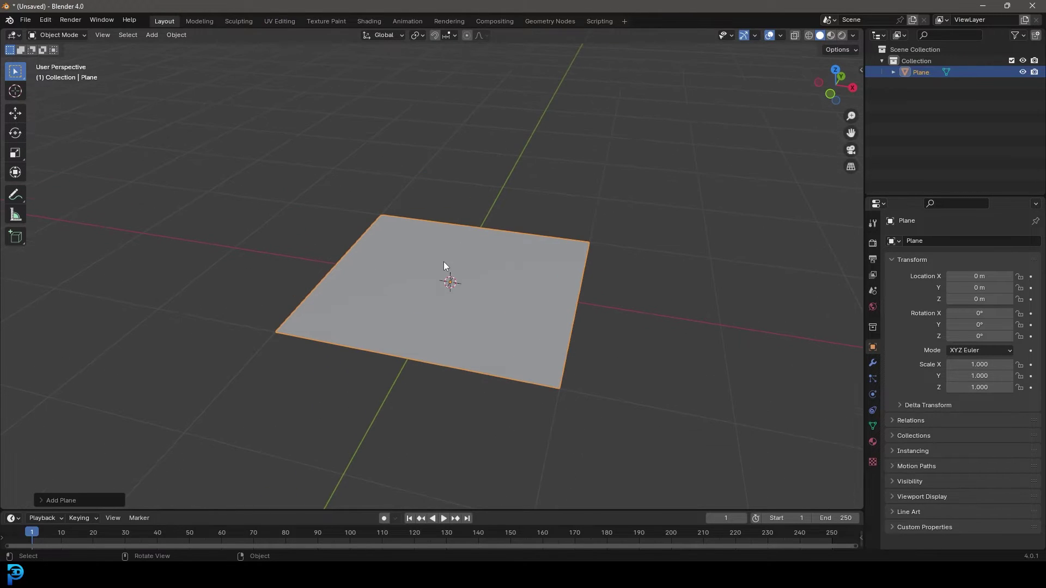
- Scale the plane by 4 on all axes
key("s")
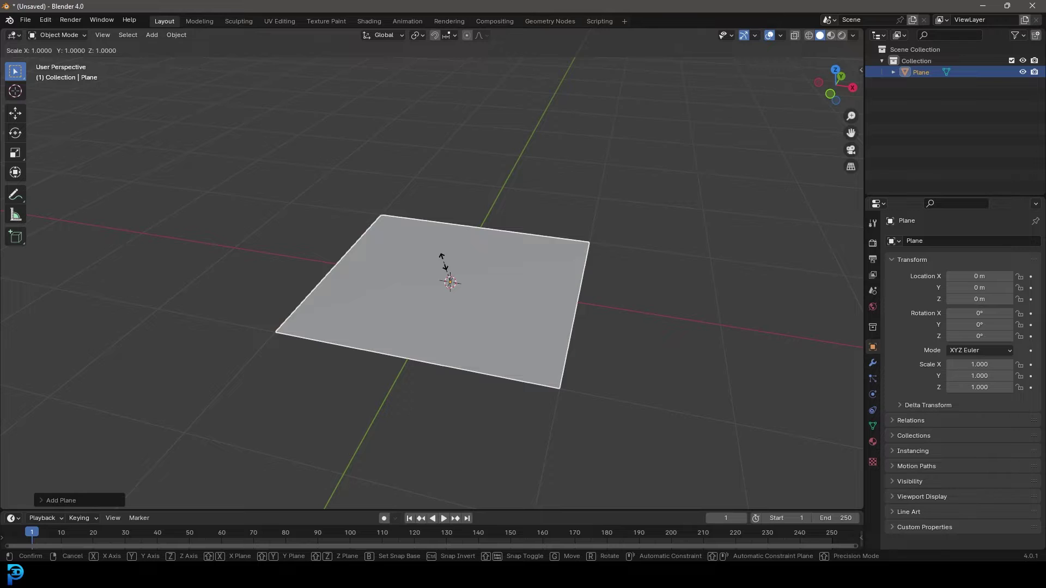
type("4")
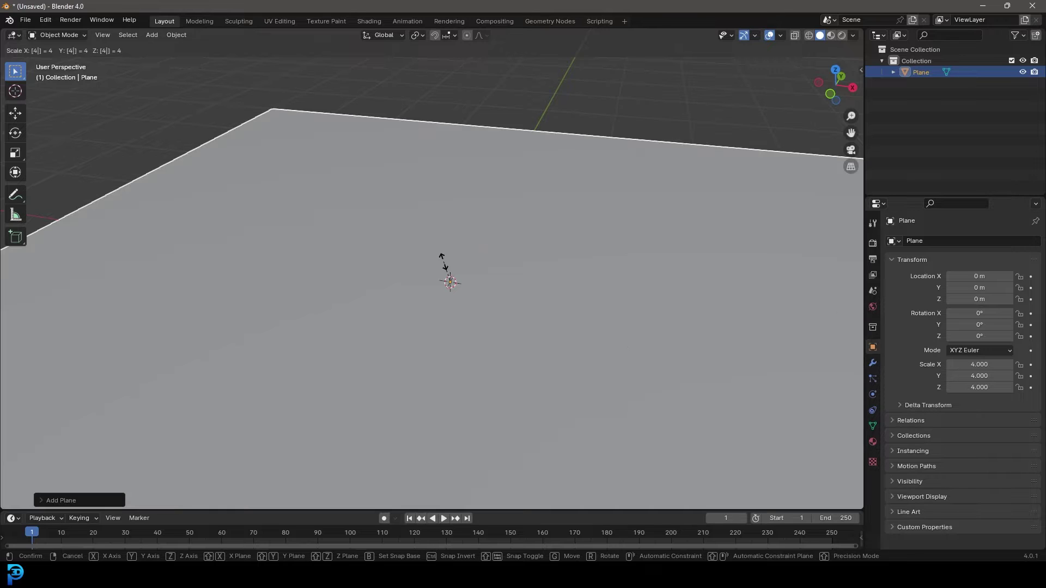
key("Return")
scroll(443, 261, "down", 4)
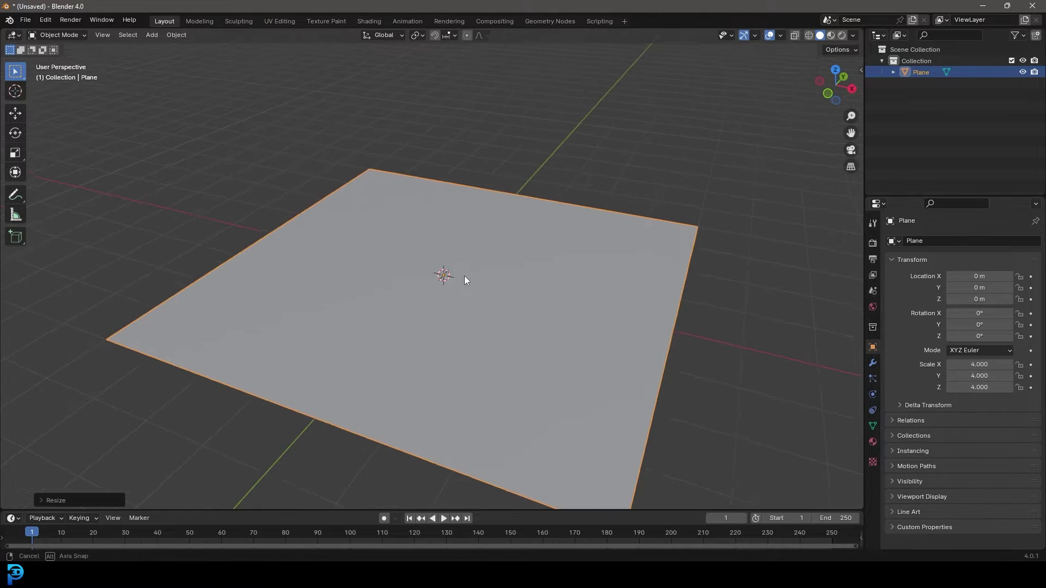
middle_click_drag(464, 276, 467, 258)
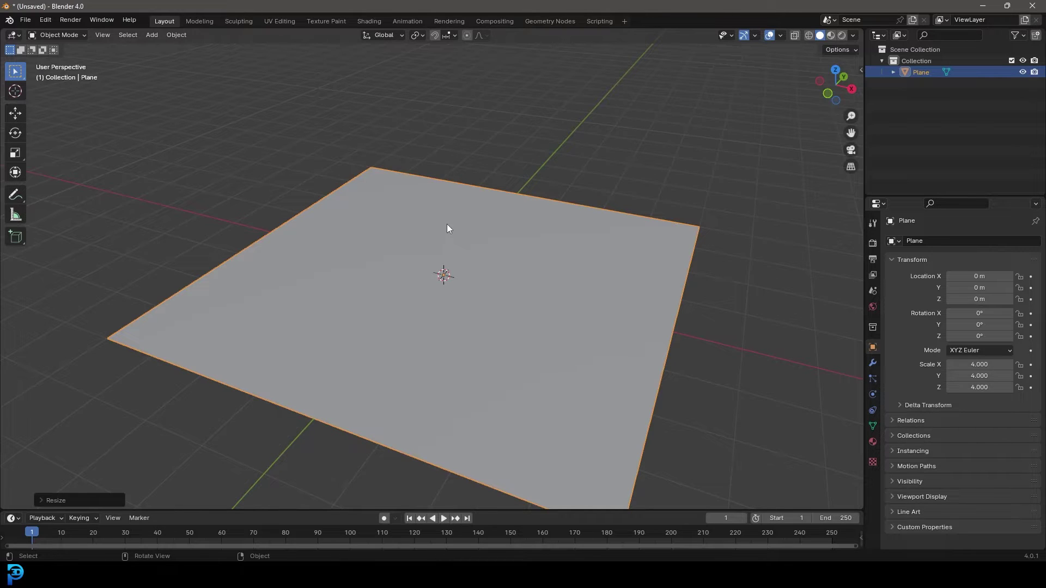
key("n")
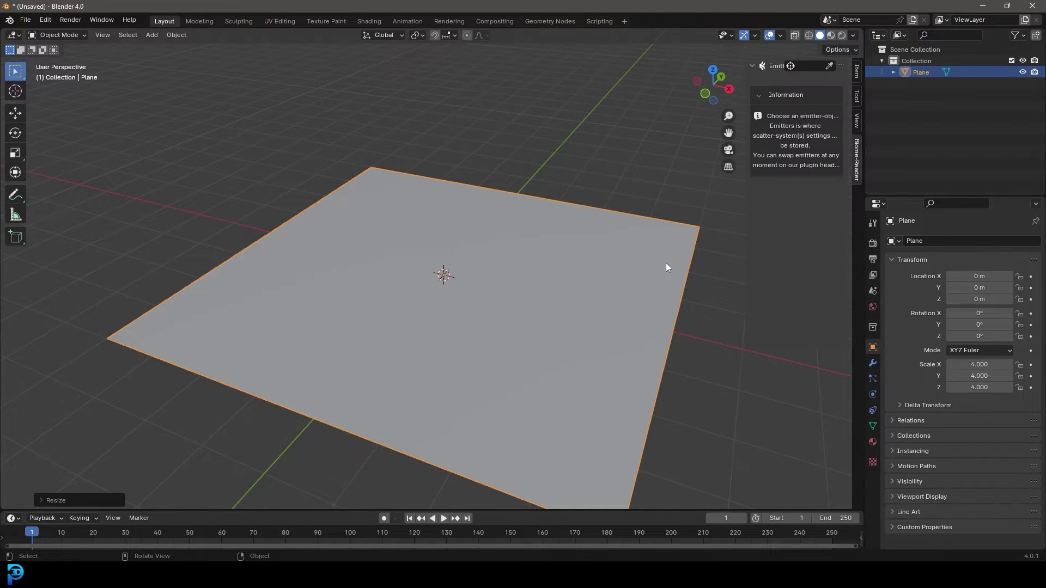
- Apply the plane's scale with Ctrl+A so the Item tab reads 1.000 on every axis
left_click(857, 70)
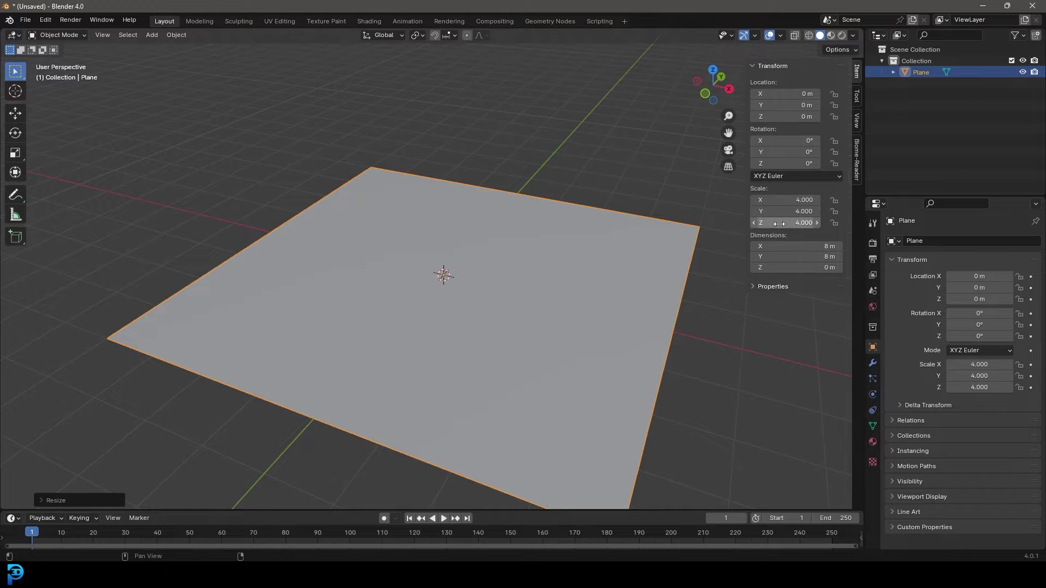
middle_click_drag(312, 302, 436, 243)
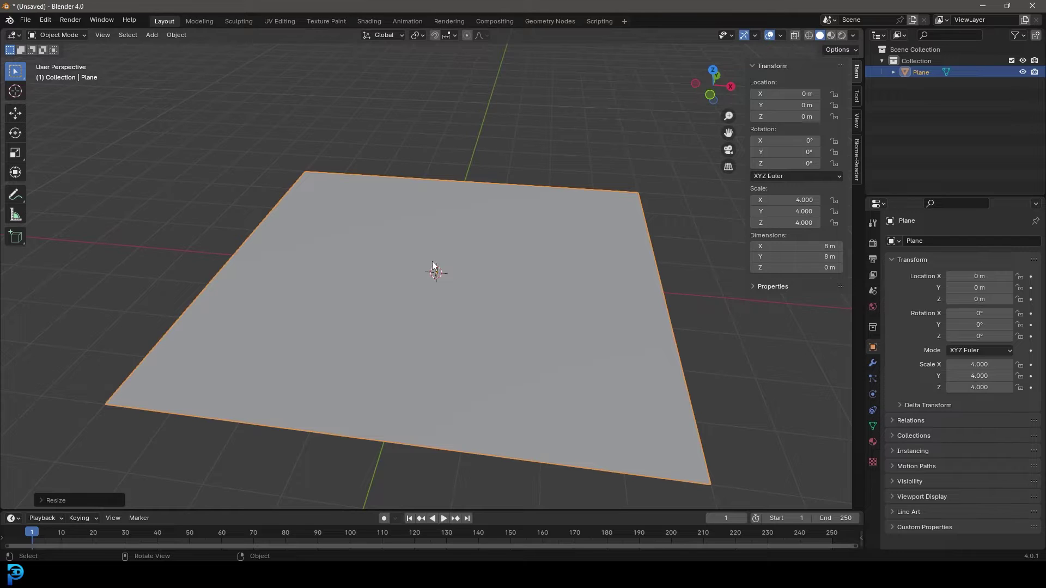
key("ctrl+a")
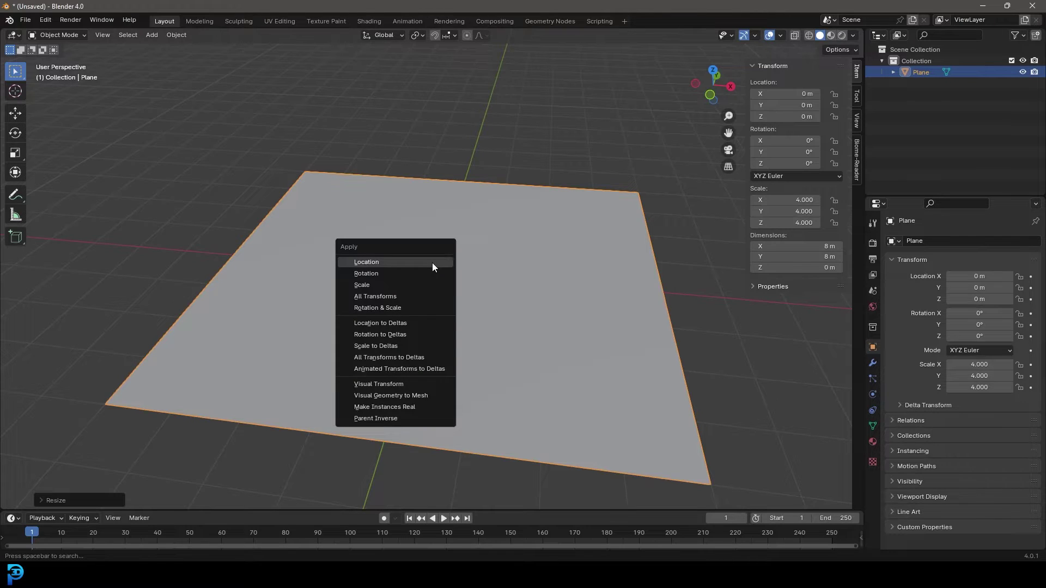
left_click(407, 284)
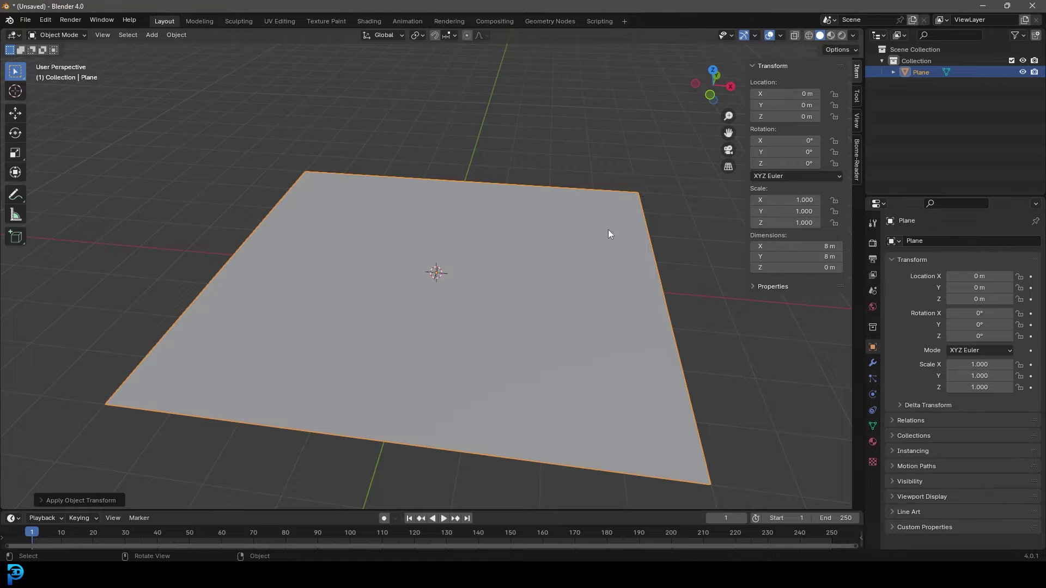
middle_click_drag(583, 216, 389, 357)
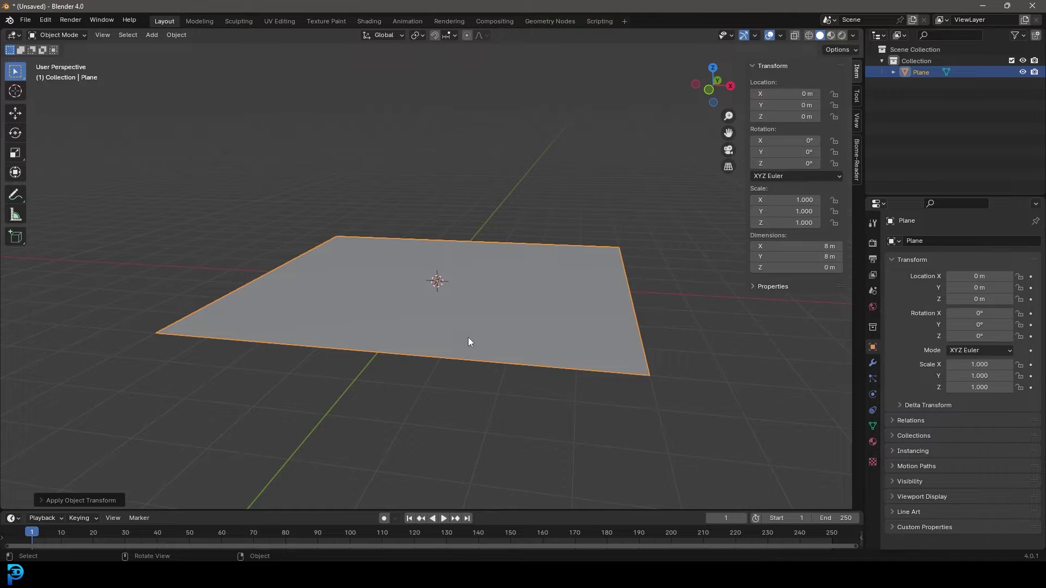
- In Edit Mode, shrink the plane's mesh to about 3 m and check it in Object Mode
key("s")
key("Escape")
middle_click_drag(471, 308, 456, 310)
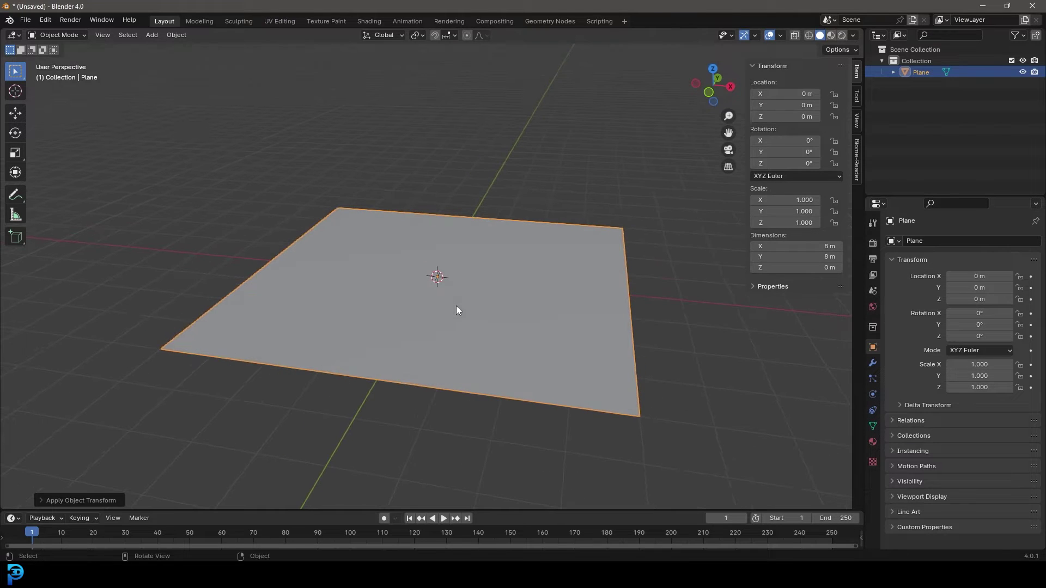
key("Tab")
key("s")
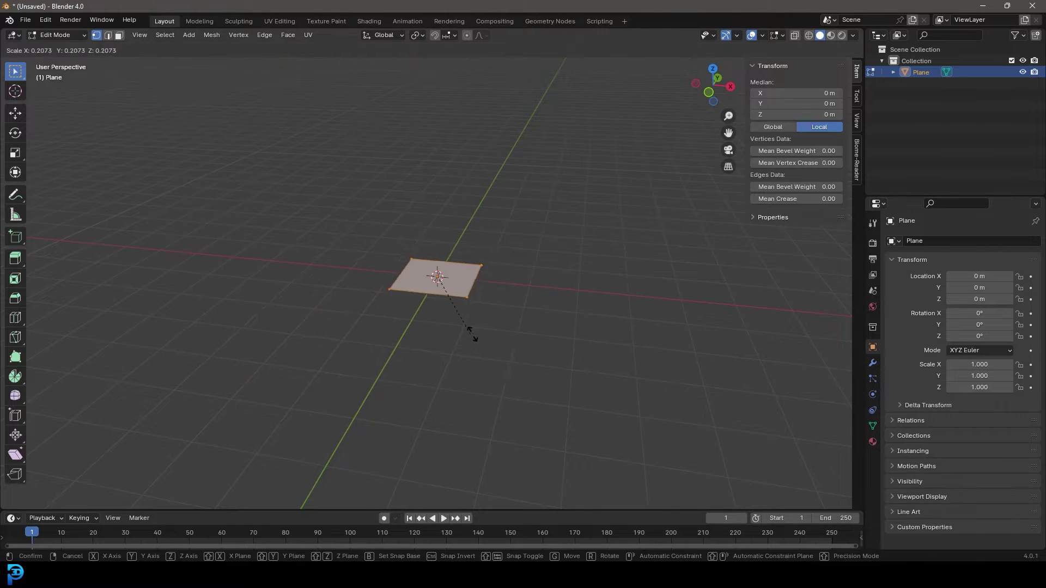
key("Escape")
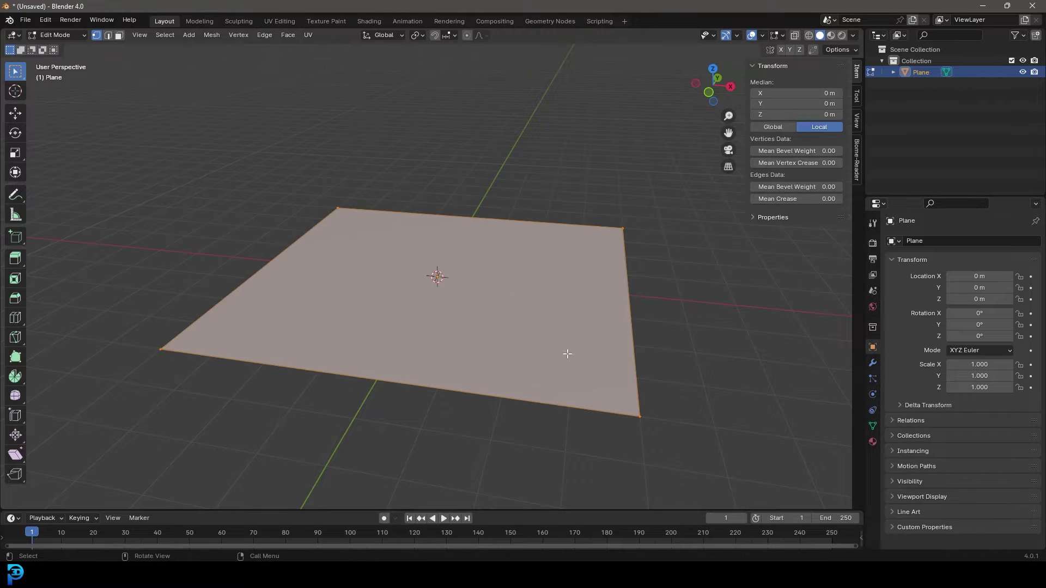
key("s")
key("Escape")
middle_click_drag(404, 243, 436, 224)
key("s")
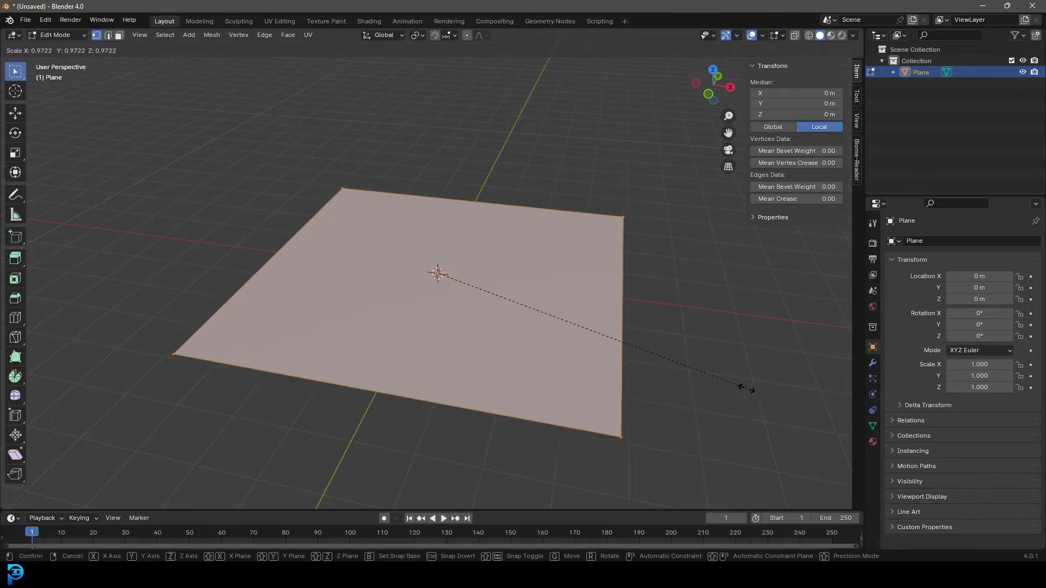
left_click(541, 347)
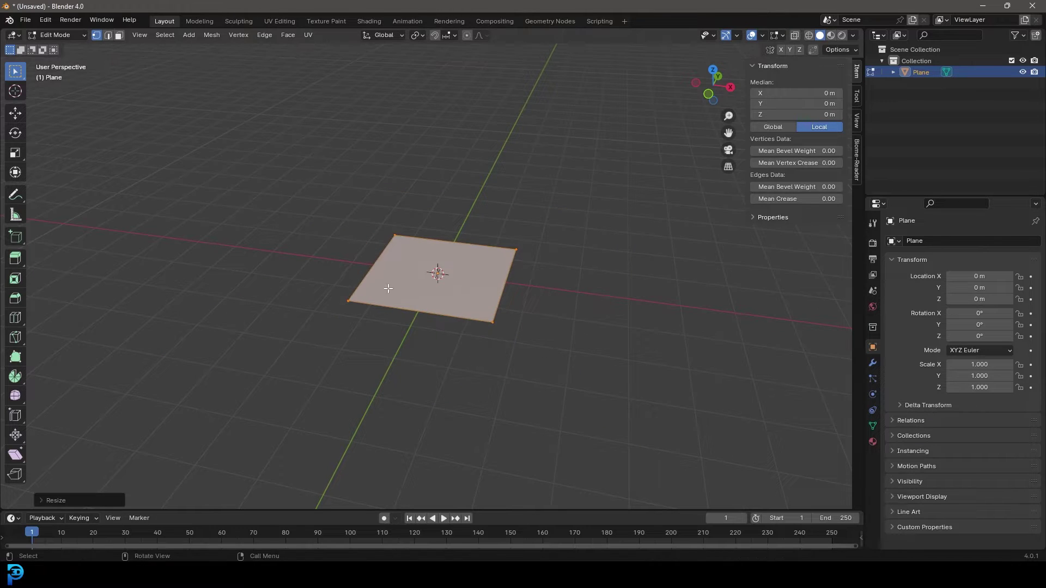
key("Tab")
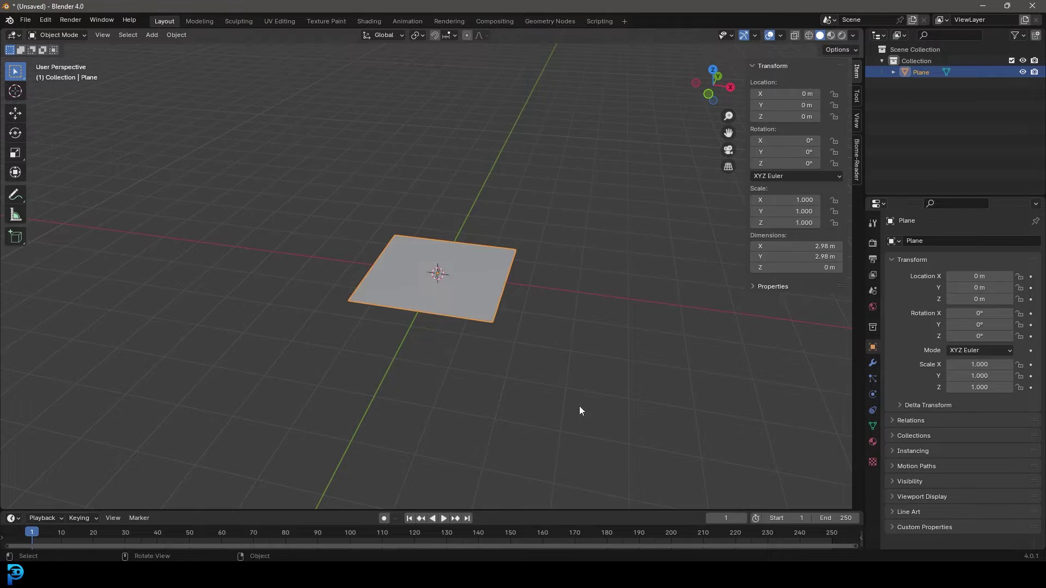
- Scale the plane's mesh up by 3 so the ground plane spans 8 m by 8 m
key("Tab")
key("s")
right_click(602, 417)
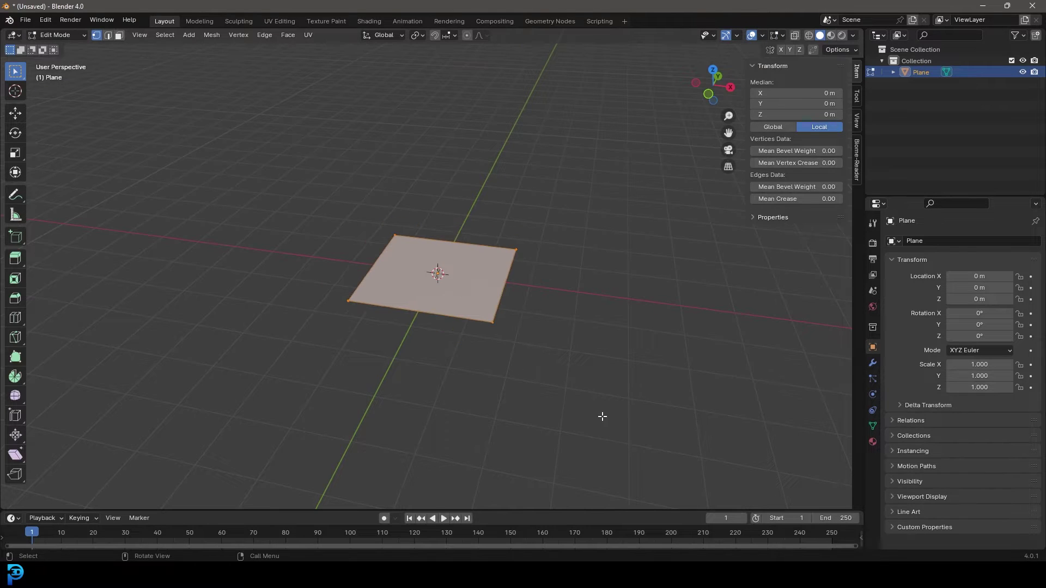
key("Tab")
key("Tab")
key("s")
key("3")
key("Return")
key("Tab")
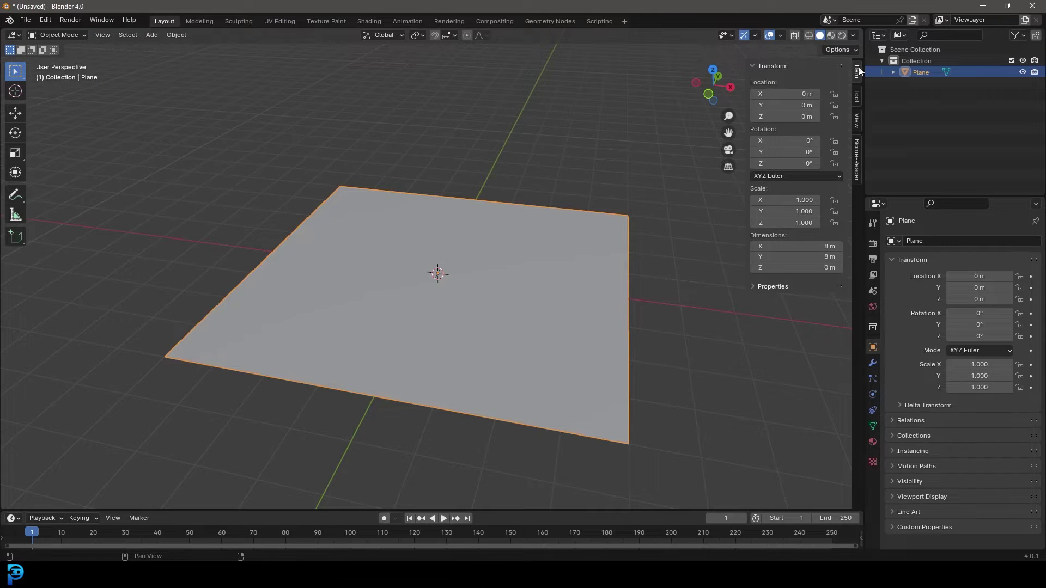
middle_click_drag(554, 250, 468, 235)
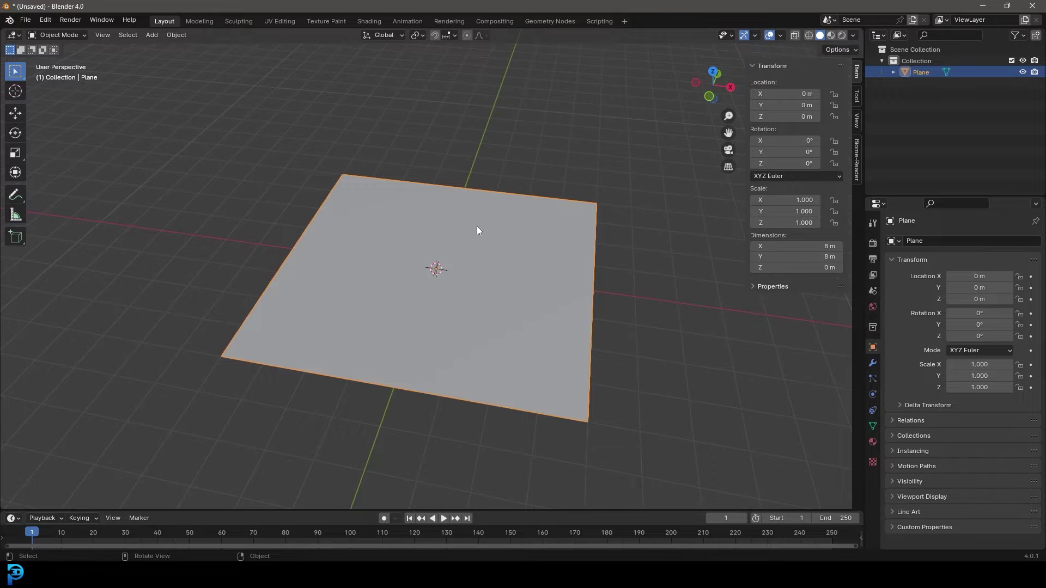
key("shift+a")
key("Escape")
- Add a UV sphere at the origin of the ground plane
middle_click_drag(475, 220, 479, 232)
key("shift+a")
mouse_move(479, 231)
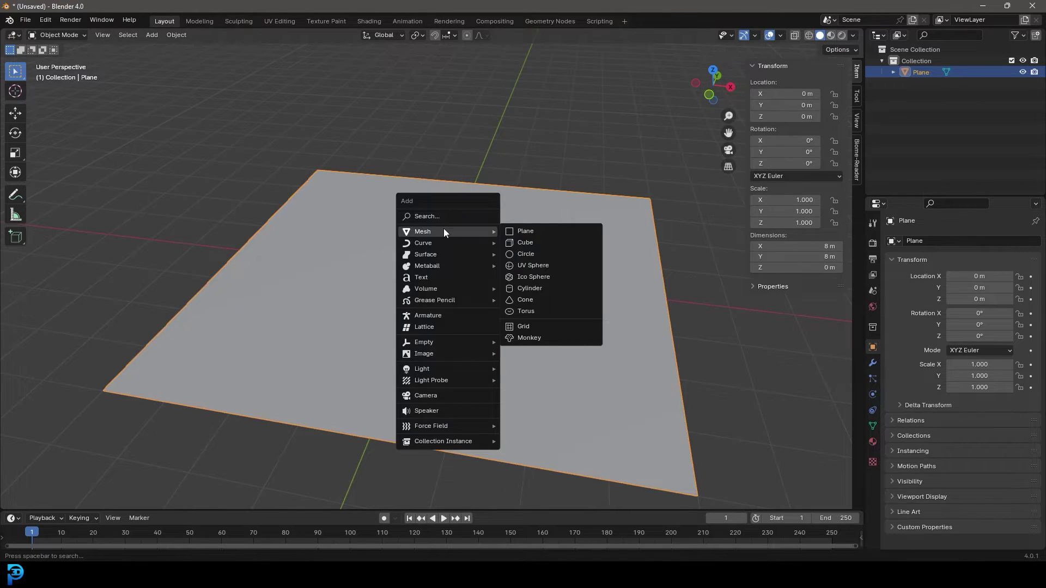
left_click(533, 266)
mouse_move(474, 310)
middle_mouse_down()
mouse_move(464, 302)
mouse_move(473, 295)
middle_mouse_up()
scroll(466, 300, "up", 1)
- In Edit Mode, enlarge the sphere's mesh and raise it slightly along Z
key("Tab")
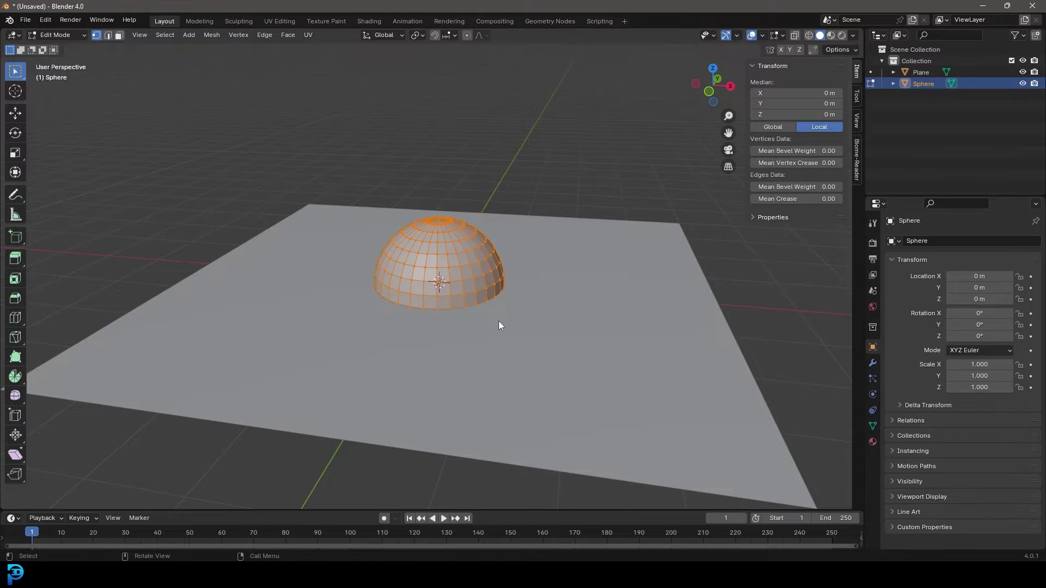
key("s")
left_click(516, 332)
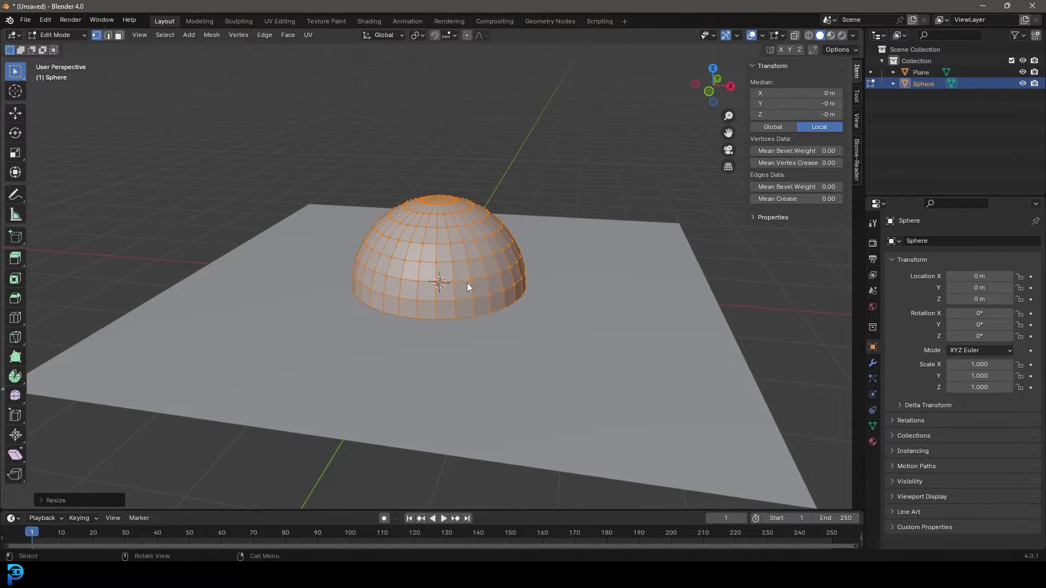
key("g")
key("z")
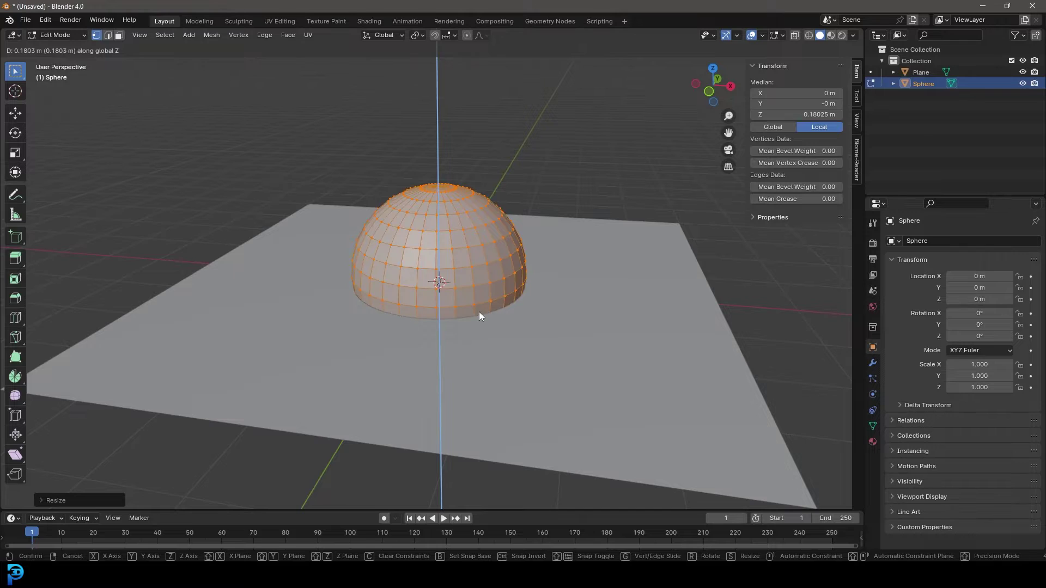
left_click(478, 311)
middle_click_drag(479, 314, 507, 324)
key("Tab")
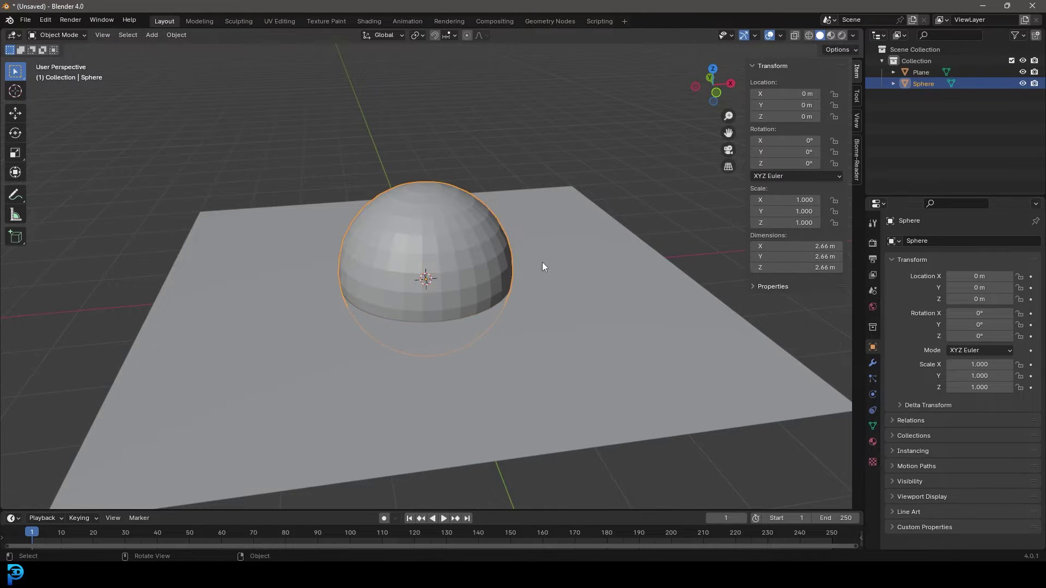
- Shade the hemisphere smooth and add a Subdivision Surface modifier
right_click(433, 187)
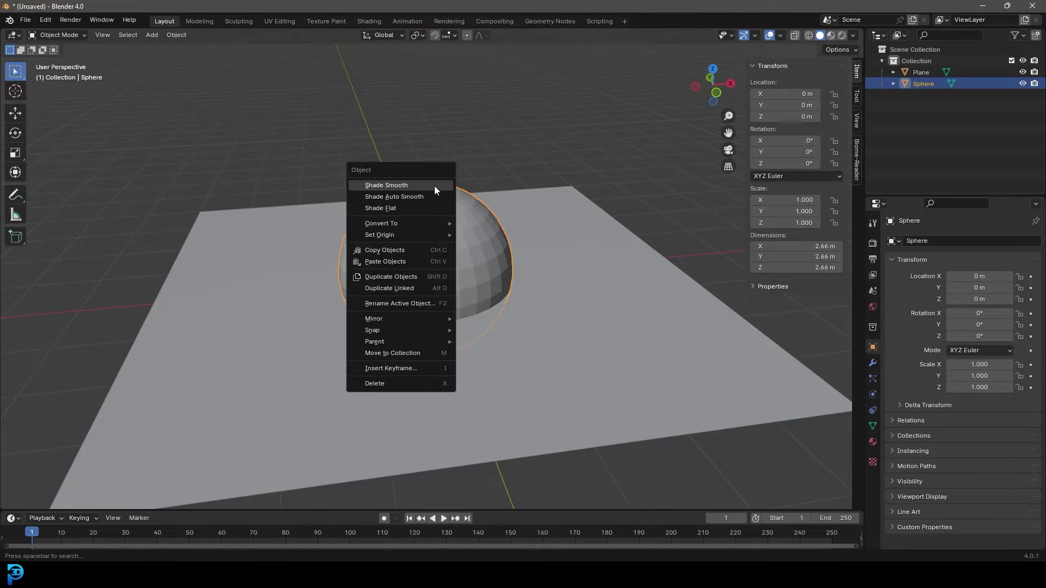
left_click(380, 185)
left_click(871, 363)
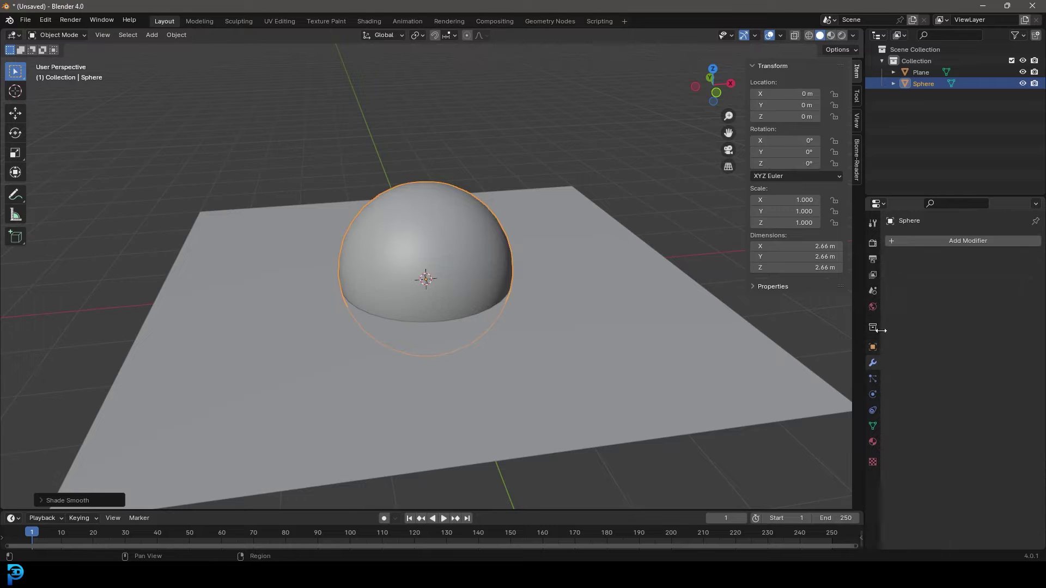
left_click(946, 240)
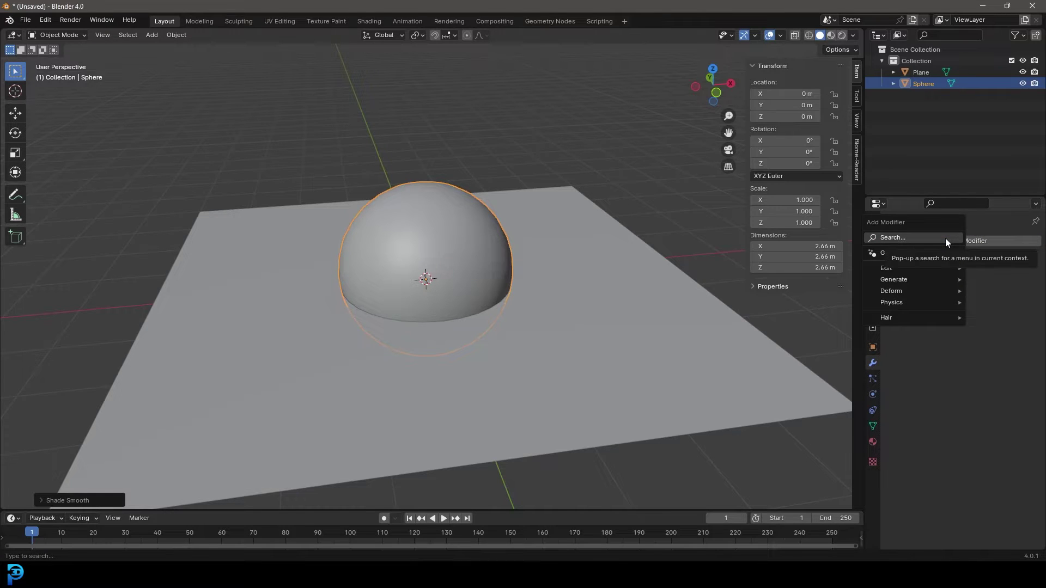
left_click(913, 239)
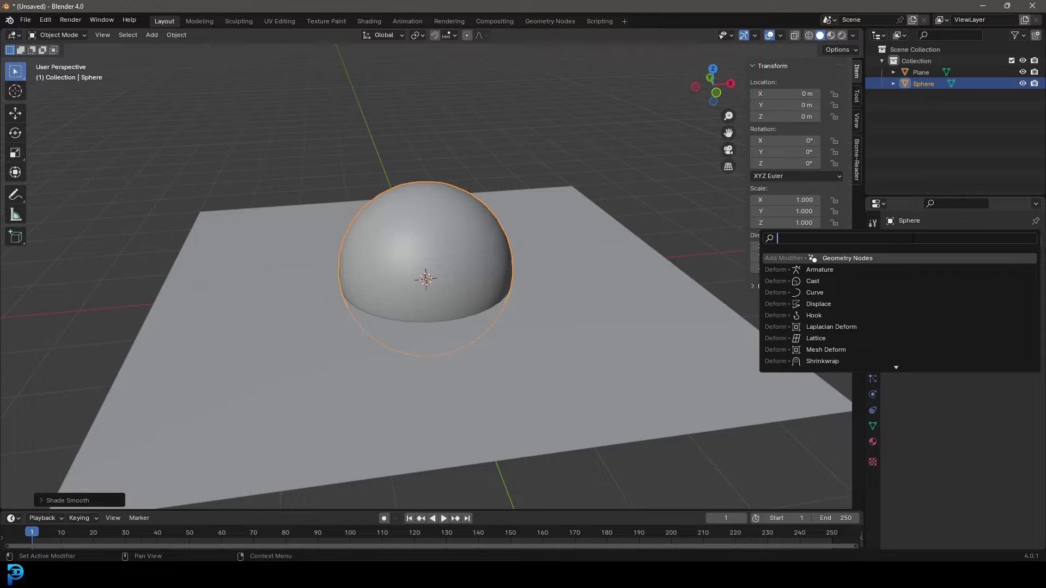
type("subd")
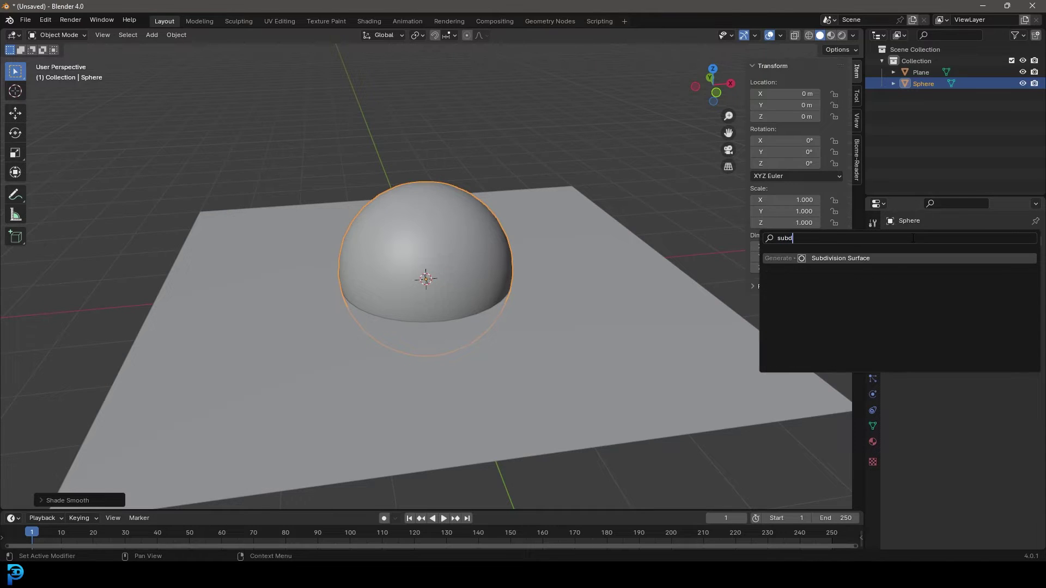
left_click(857, 258)
middle_click_drag(511, 253, 479, 275)
key("alt+a")
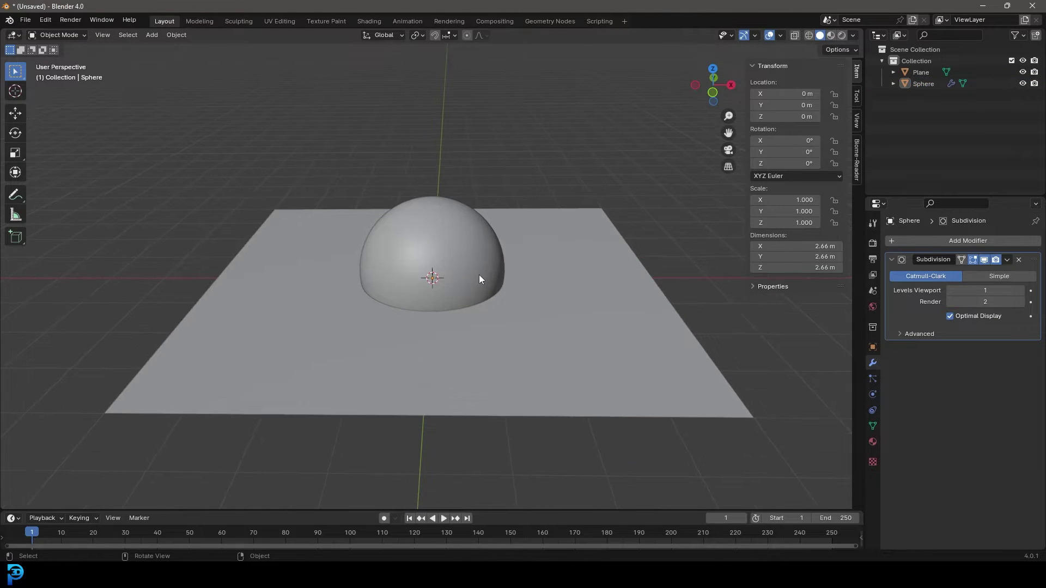
- Add a new plane and lift it about 2 m along Z above the hemisphere
key("shift+a")
mouse_move(479, 274)
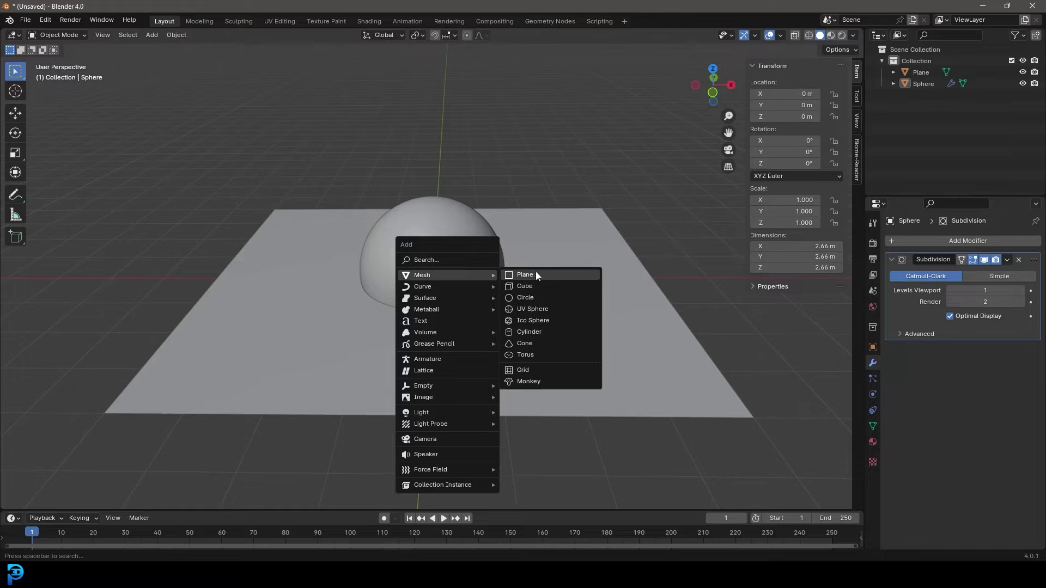
left_click(553, 275)
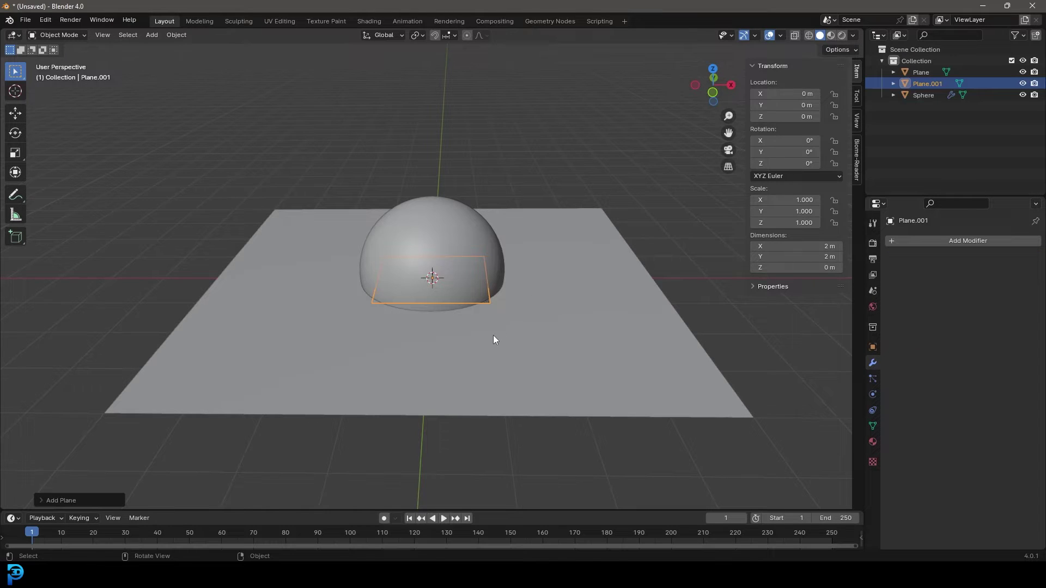
key("g")
key("z")
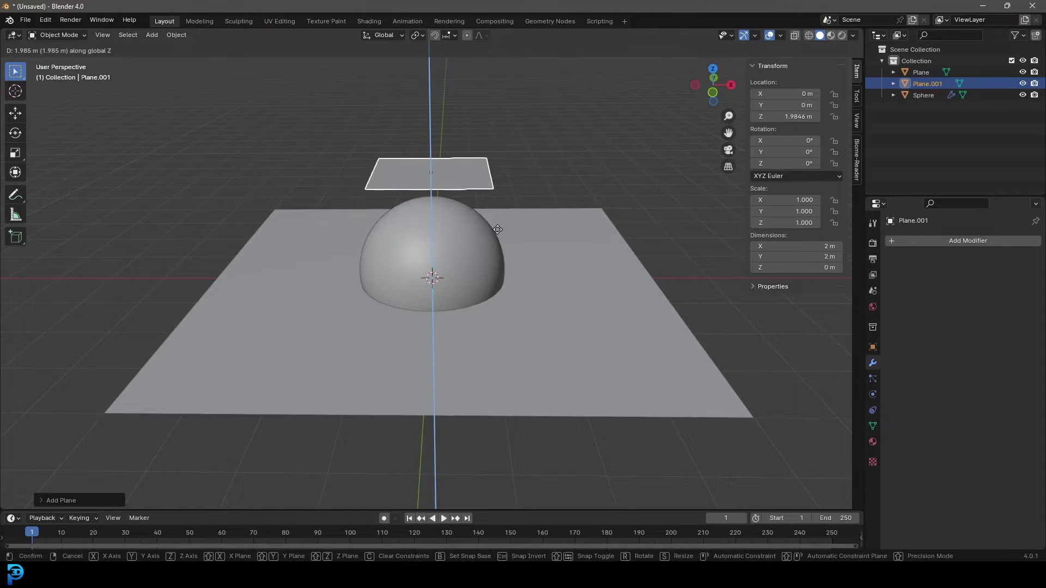
left_click(497, 230)
middle_click_drag(509, 236, 492, 269)
- In Edit Mode, scale the new plane's mesh up to about 3.49 m across
key("Tab")
key("s")
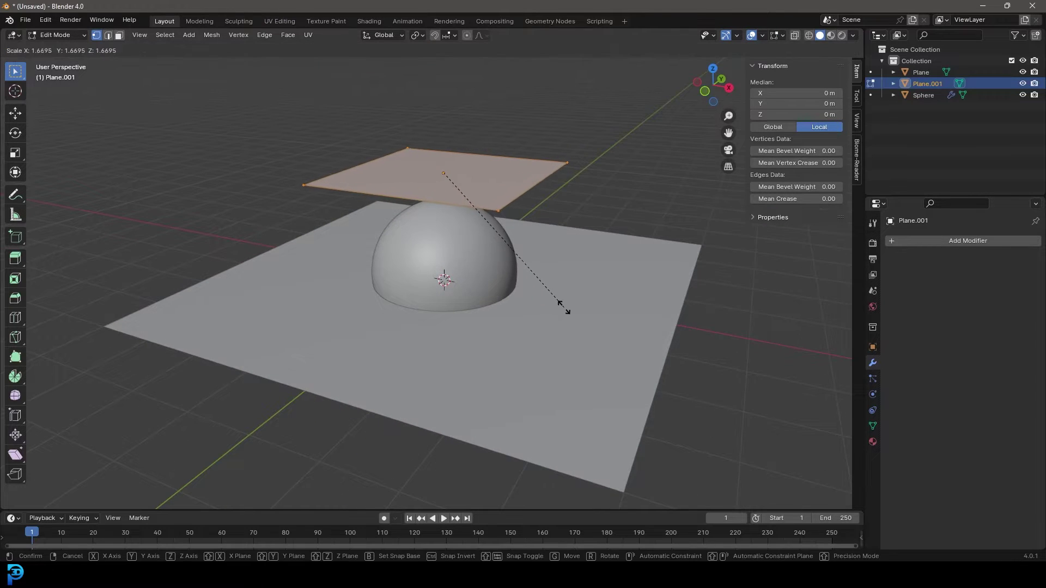
left_click(570, 311)
middle_click_drag(464, 175, 484, 267)
scroll(487, 271, "up", 3)
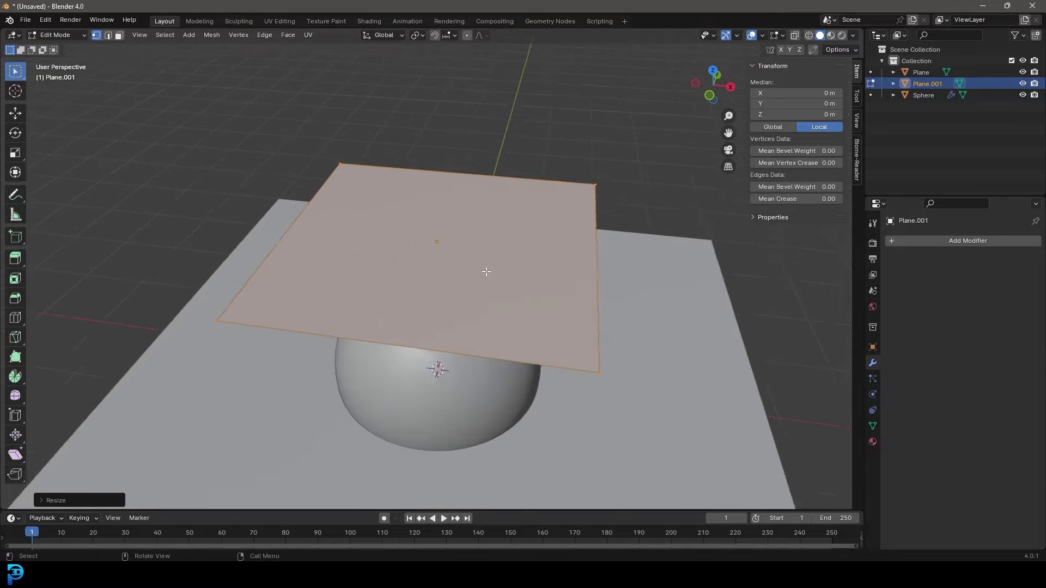
scroll(486, 271, "up", 2)
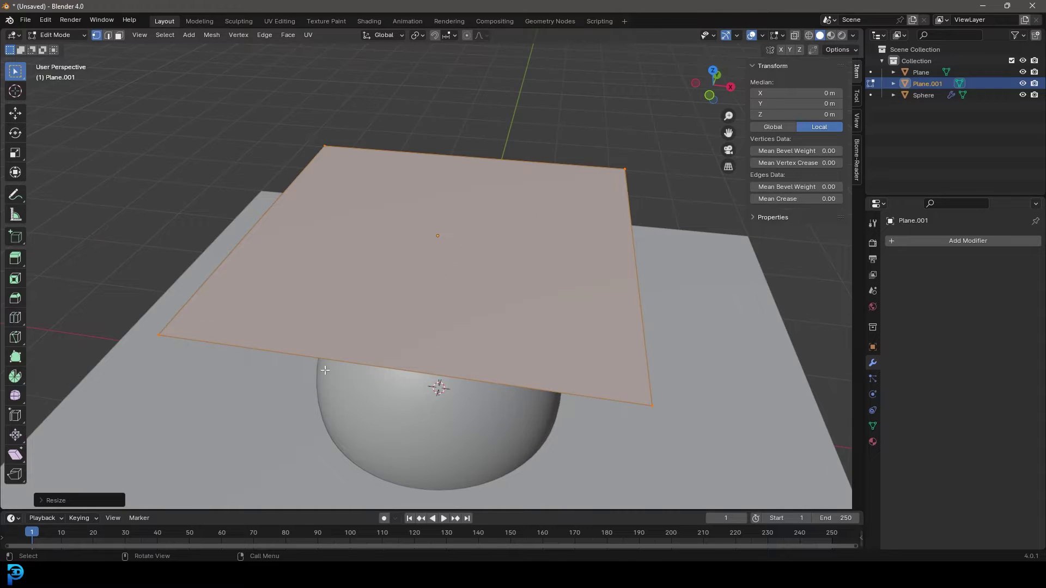
middle_click_drag(473, 219, 488, 213)
scroll(491, 211, "up", 2)
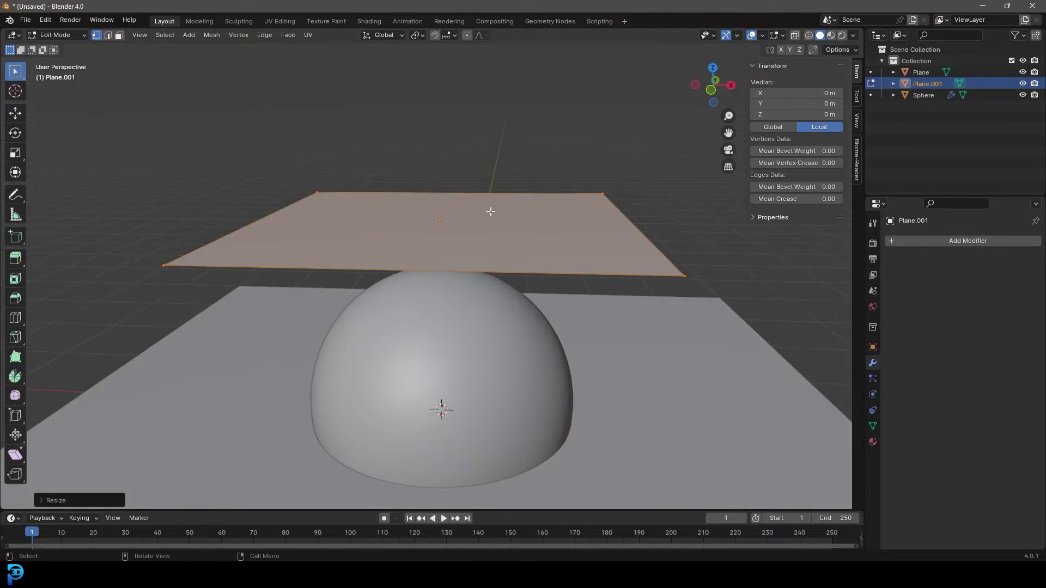
key("Tab")
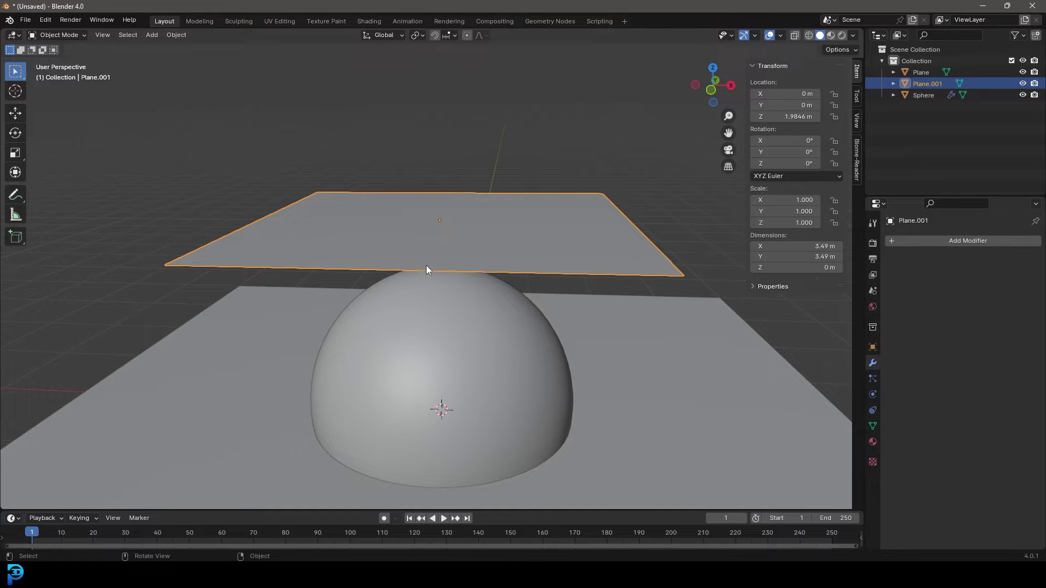
middle_click_drag(436, 257, 402, 293)
key("Tab")
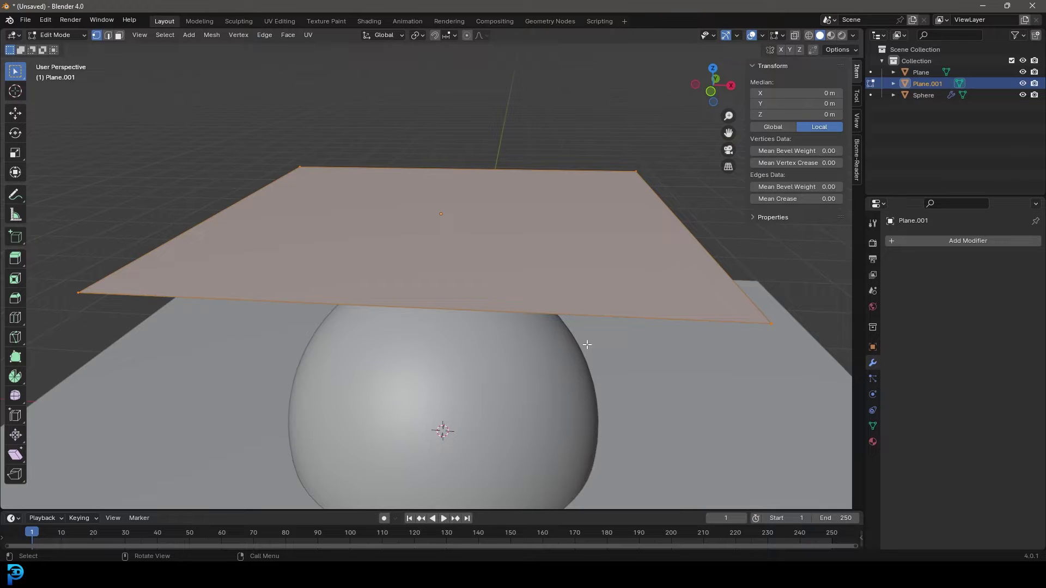
middle_click_drag(580, 178, 475, 193)
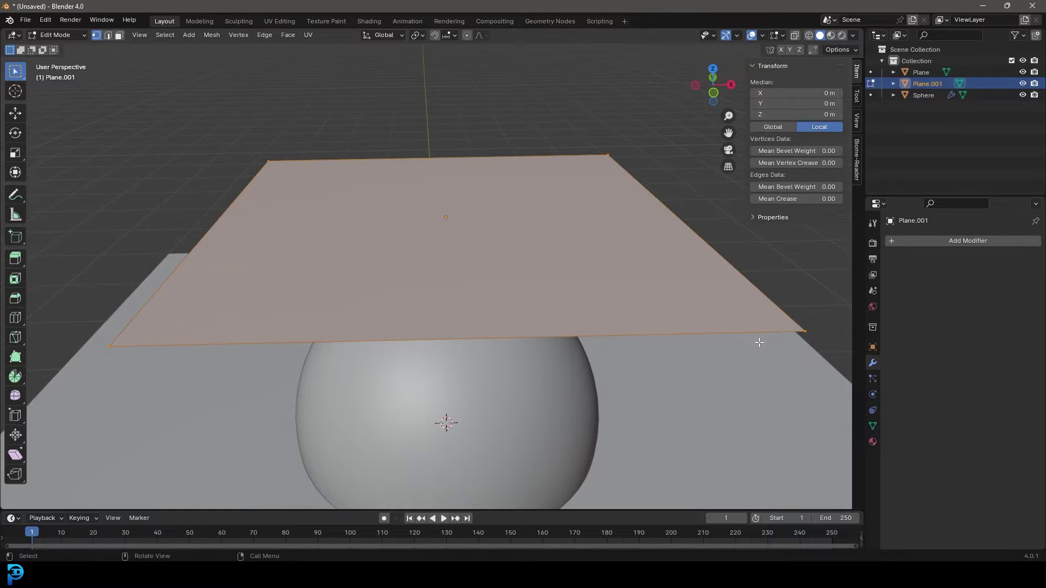
middle_click_drag(758, 342, 649, 310)
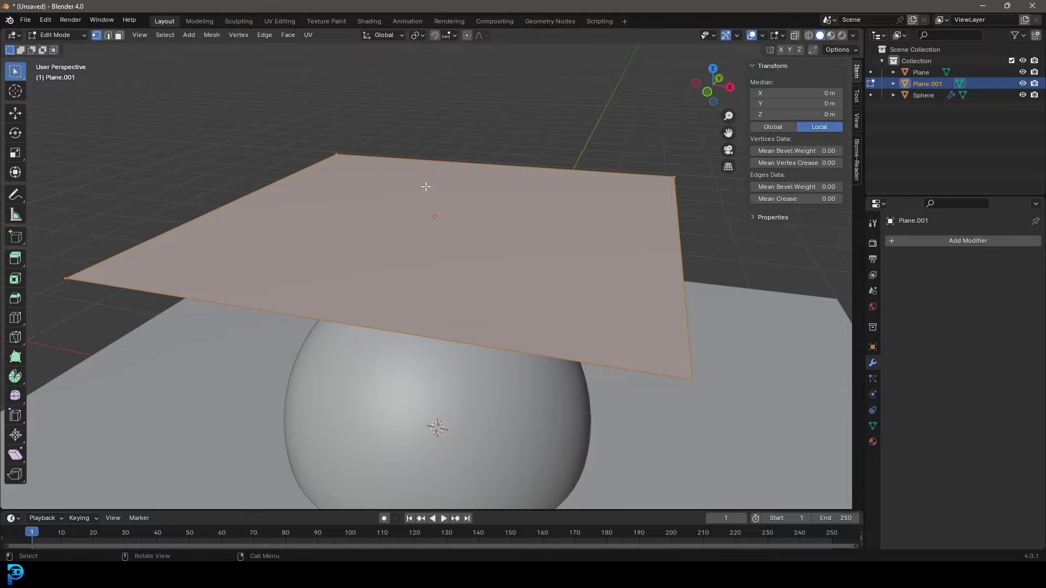
right_click(368, 189)
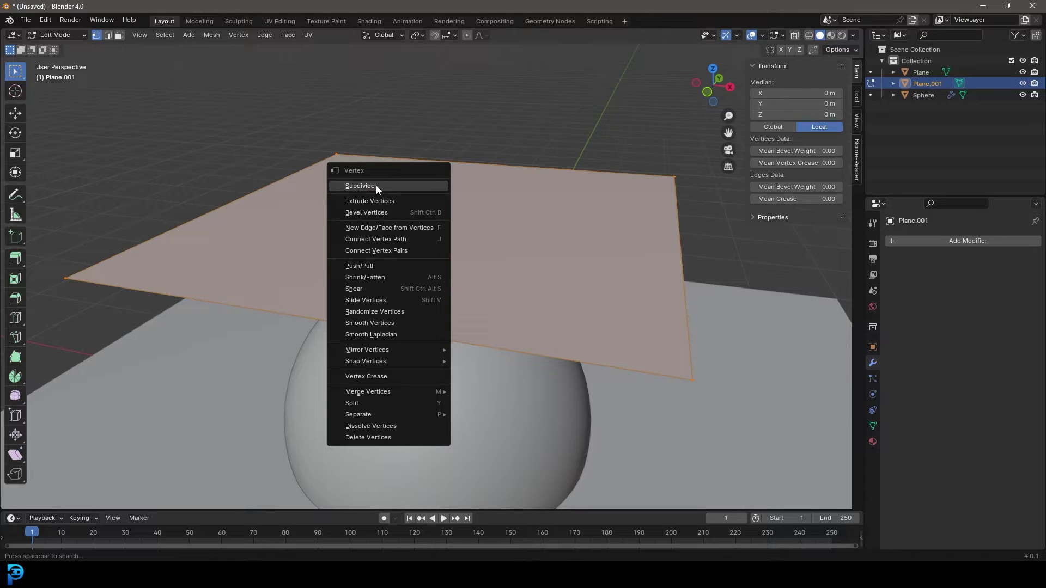
- Subdivide Plane.001, trying 20 and then 45 cuts in the redo panel
left_click(370, 186)
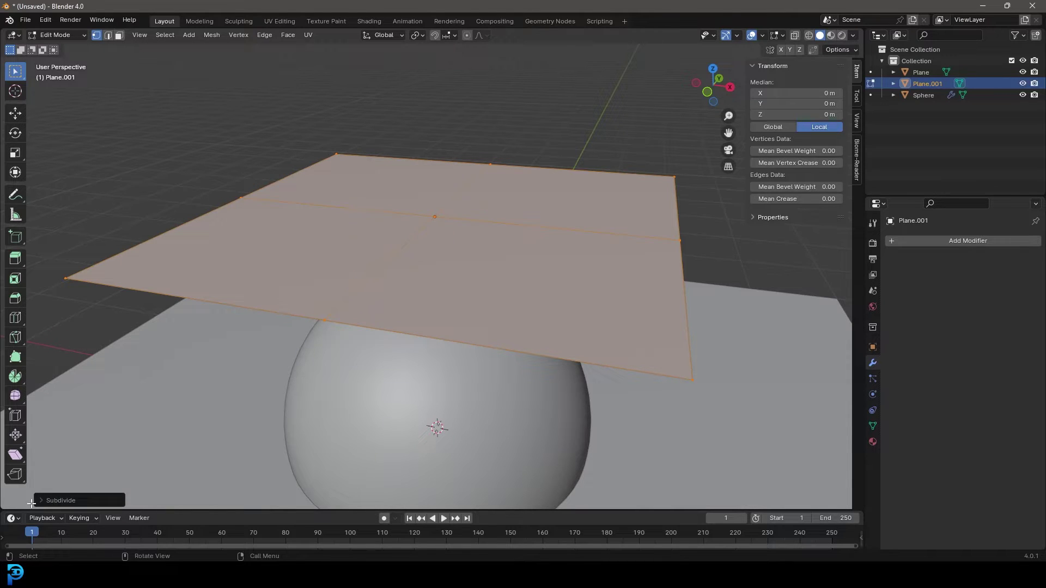
left_click(39, 500)
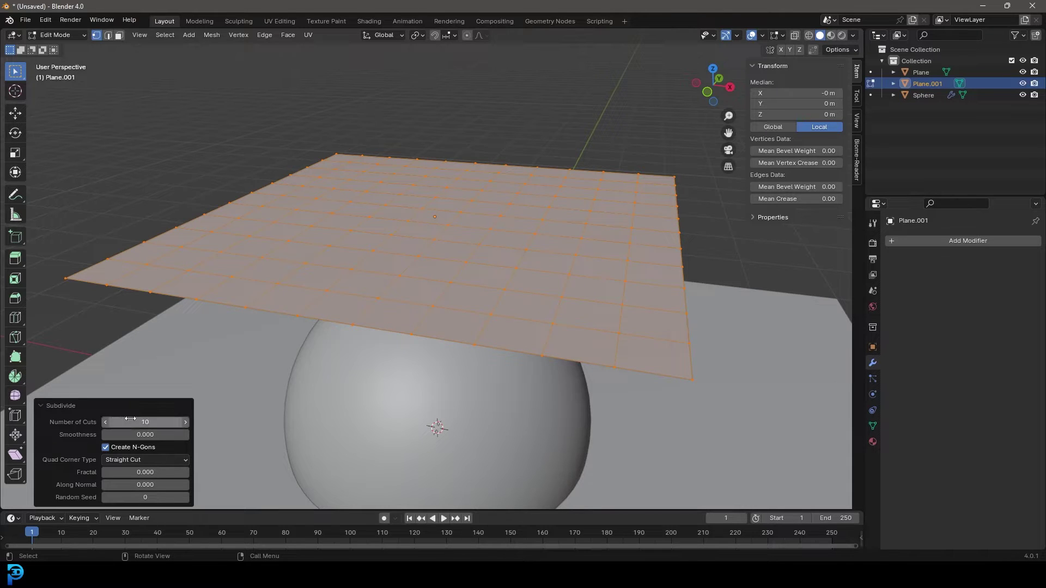
left_click(149, 422)
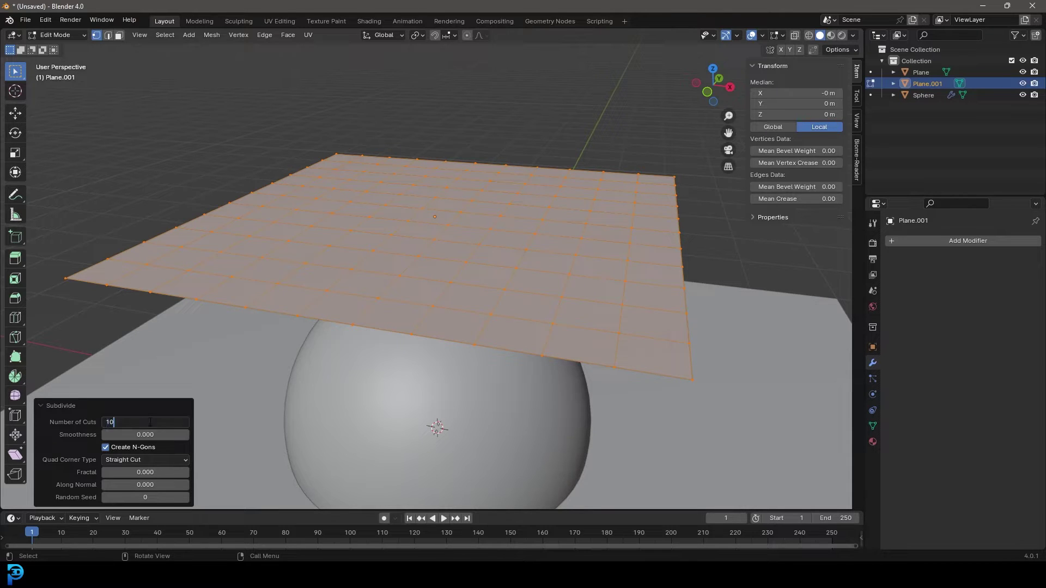
double_click(156, 422)
key("Return")
left_click(157, 425)
double_click(158, 424)
type("45")
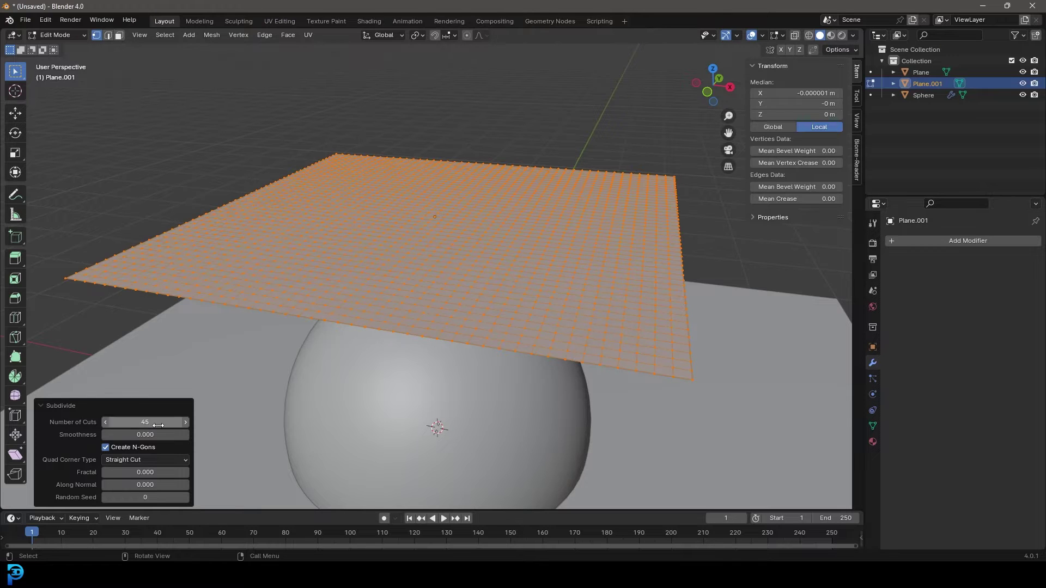
left_click(57, 406)
middle_click_drag(354, 216, 406, 241)
- Adjust the Subdivide Number of Cuts through 25 to a final 35 and collapse the panel
left_click(53, 500)
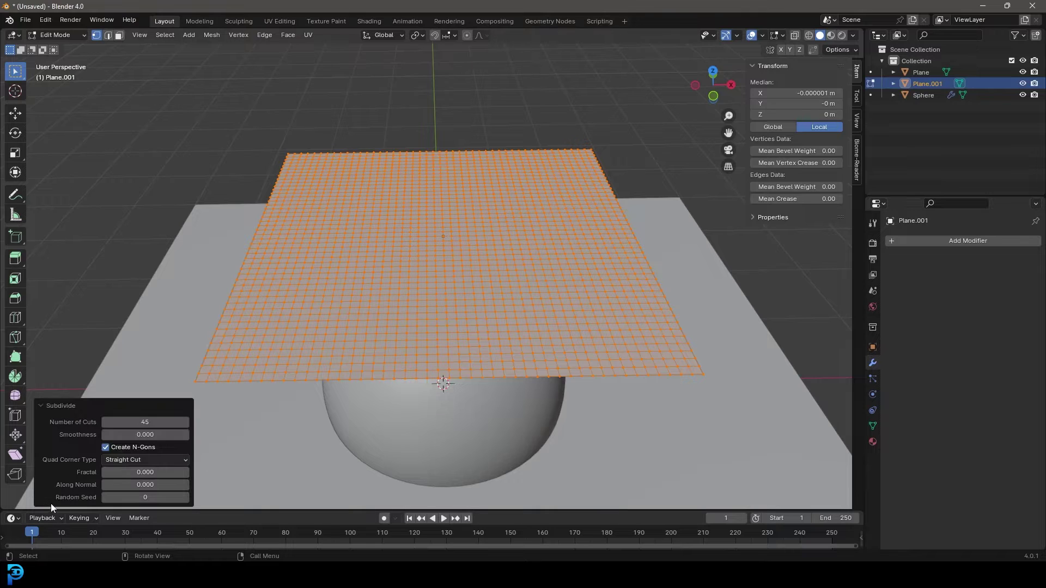
left_click_drag(145, 423, 112, 422)
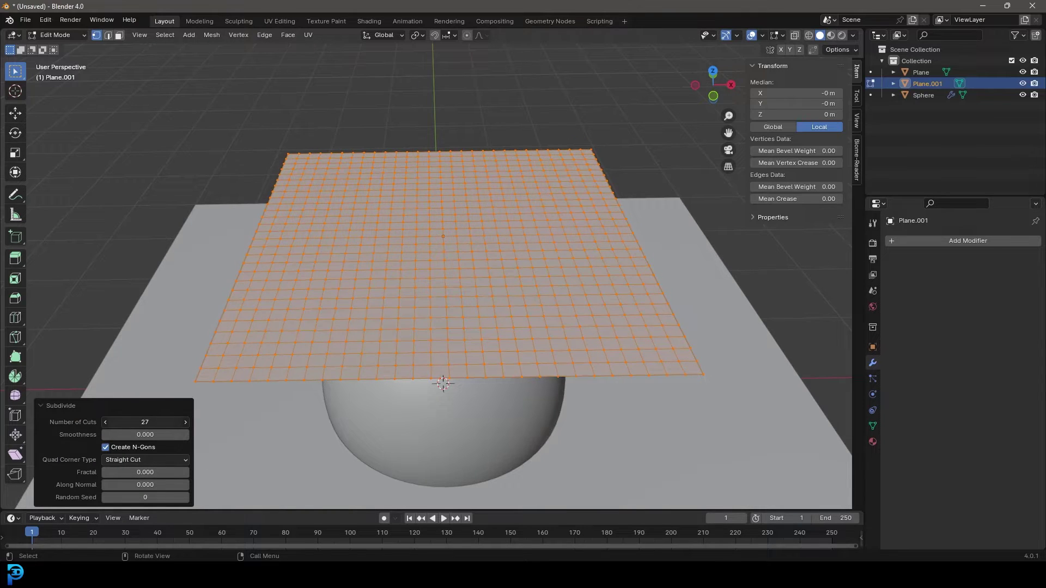
left_click(154, 422)
type("25")
key("Return")
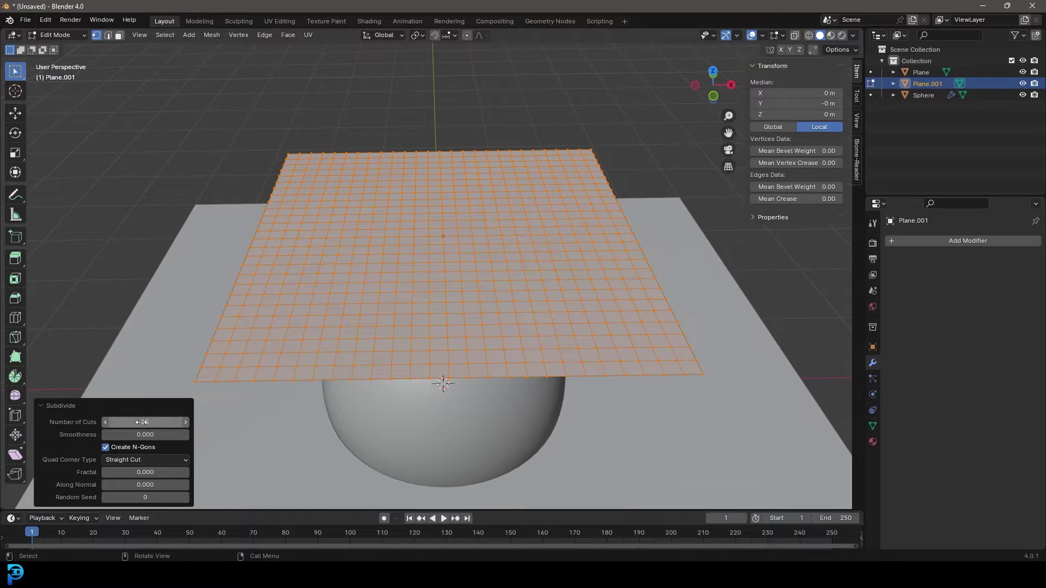
left_click(154, 421)
type("35")
key("Return")
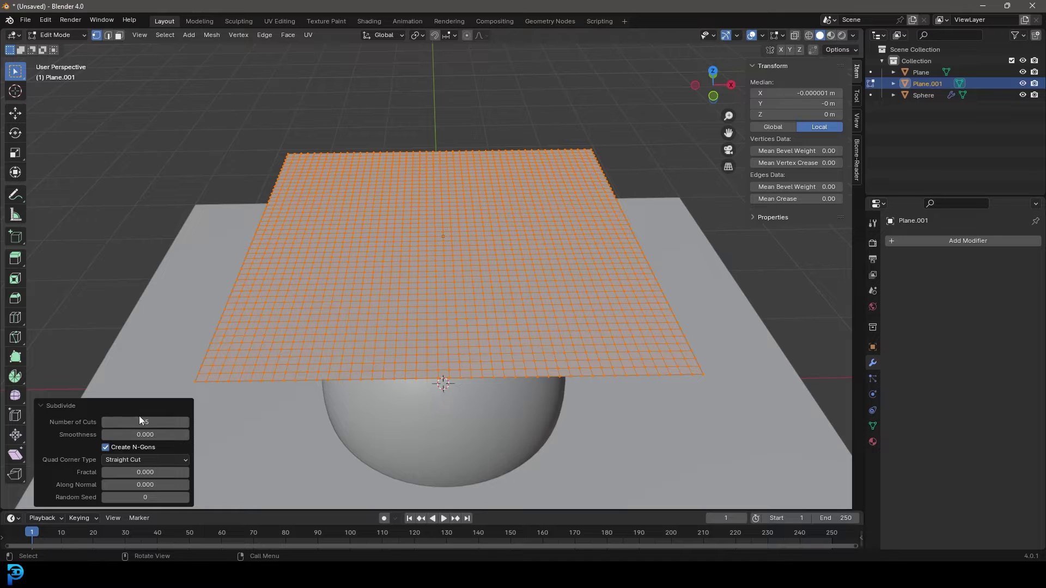
left_click(50, 406)
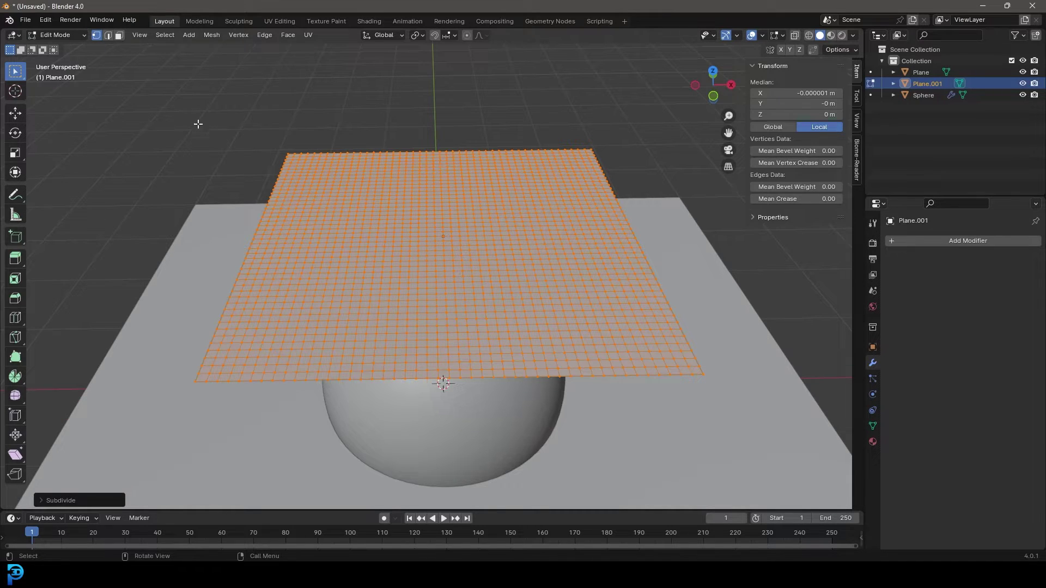
- Back in Object Mode, give the ground plane Collision physics
key("Tab")
left_click(64, 34)
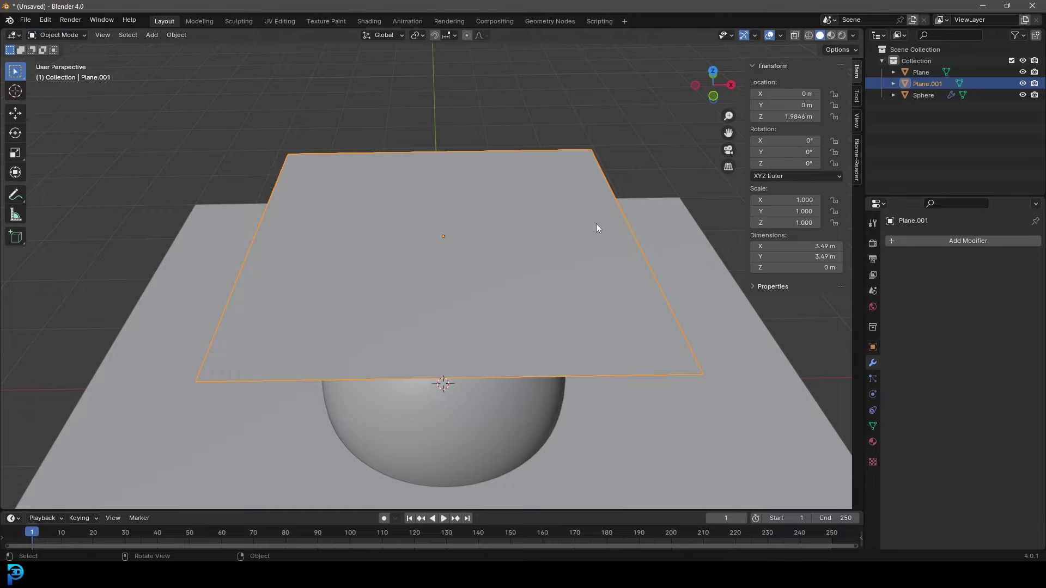
scroll(453, 231, "down", 5)
middle_click_drag(453, 231, 497, 262)
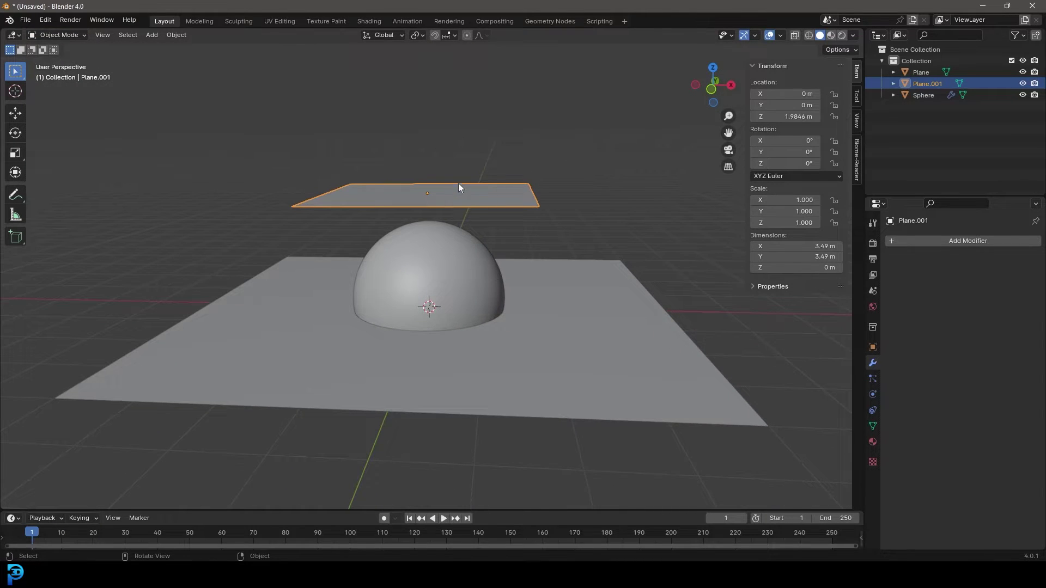
scroll(500, 192, "up", 2)
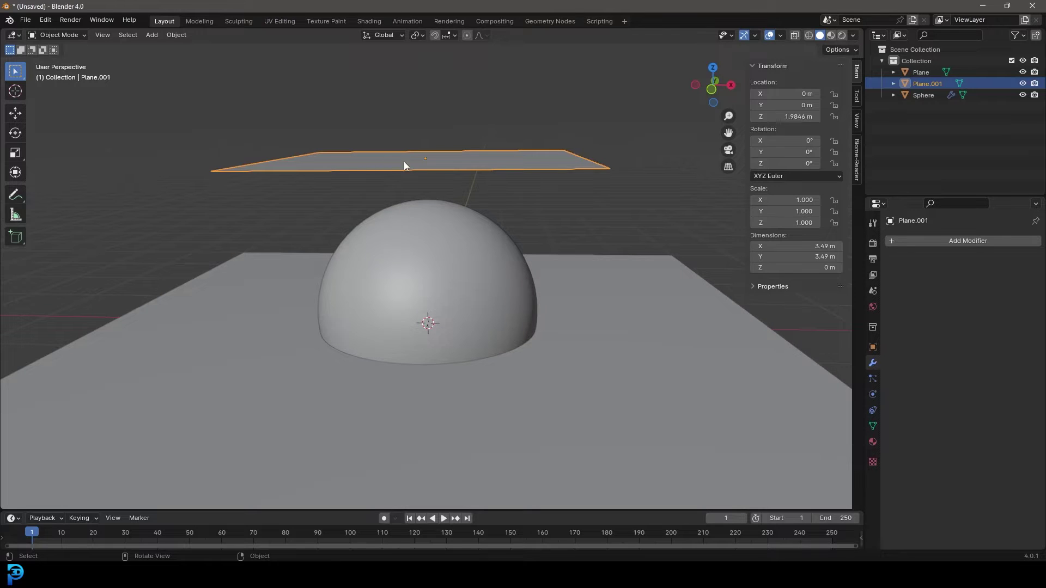
middle_click_drag(423, 163, 518, 164)
scroll(403, 185, "down", 2)
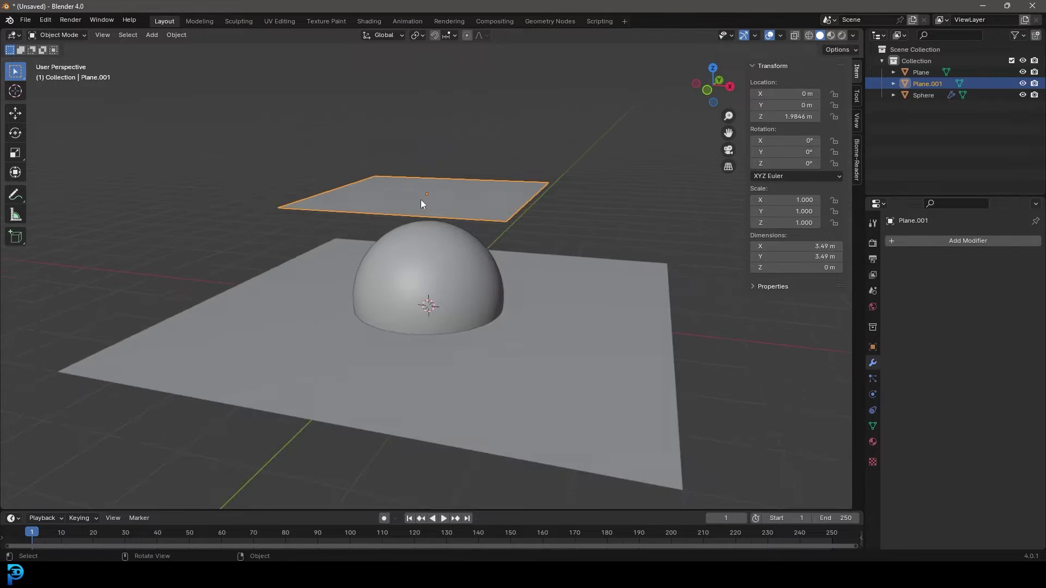
middle_click_drag(420, 203, 425, 256)
left_click(530, 370)
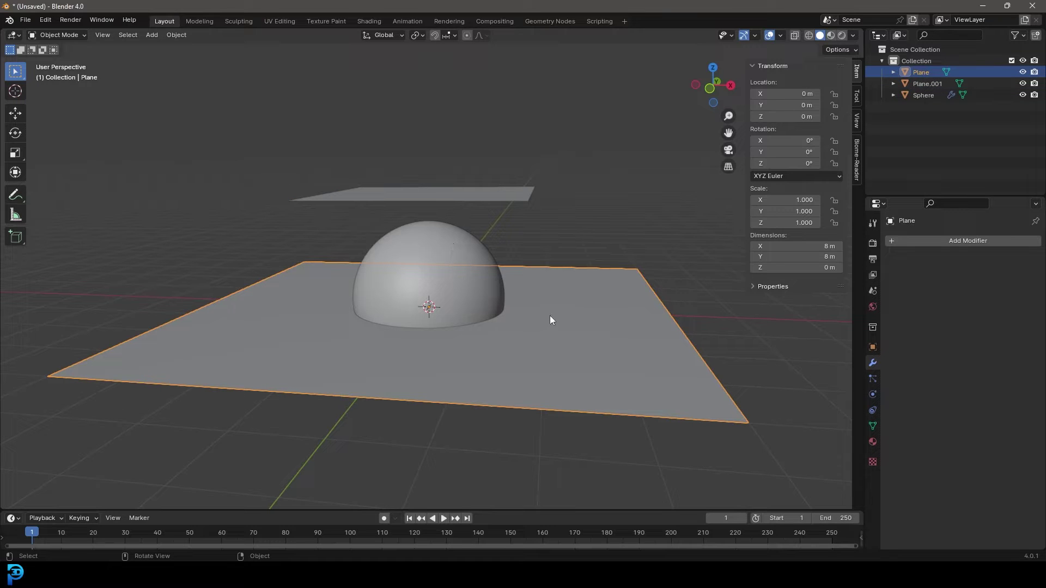
left_click(873, 394)
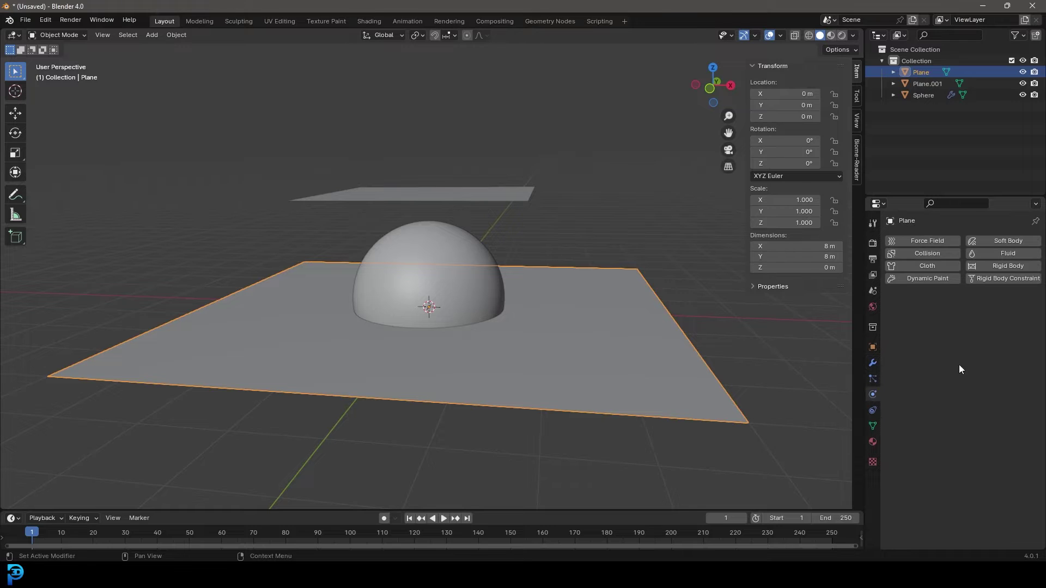
left_click(945, 252)
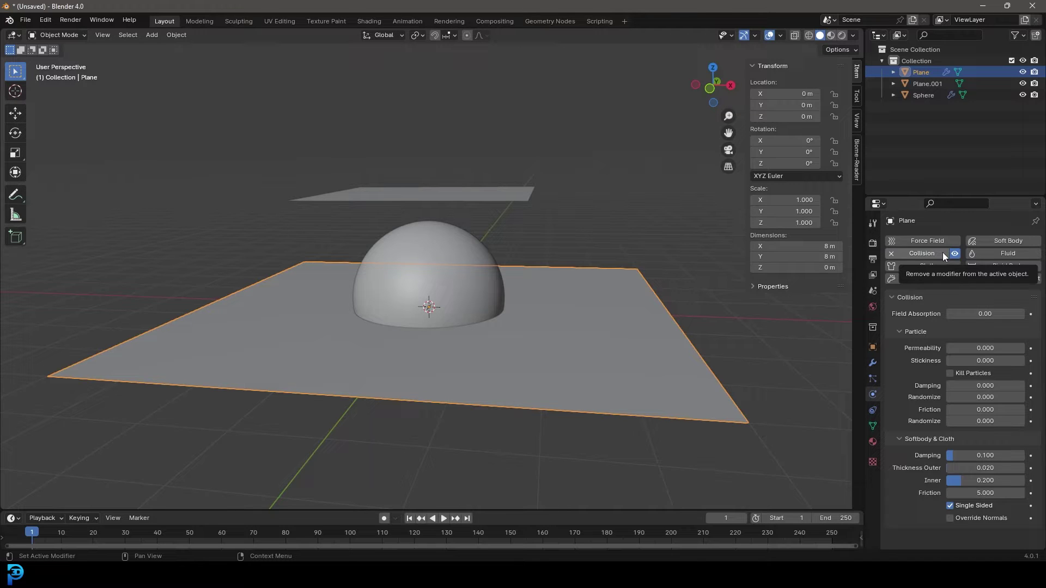
- Add Collision physics to the hemisphere, then select Plane.001
left_click(439, 235)
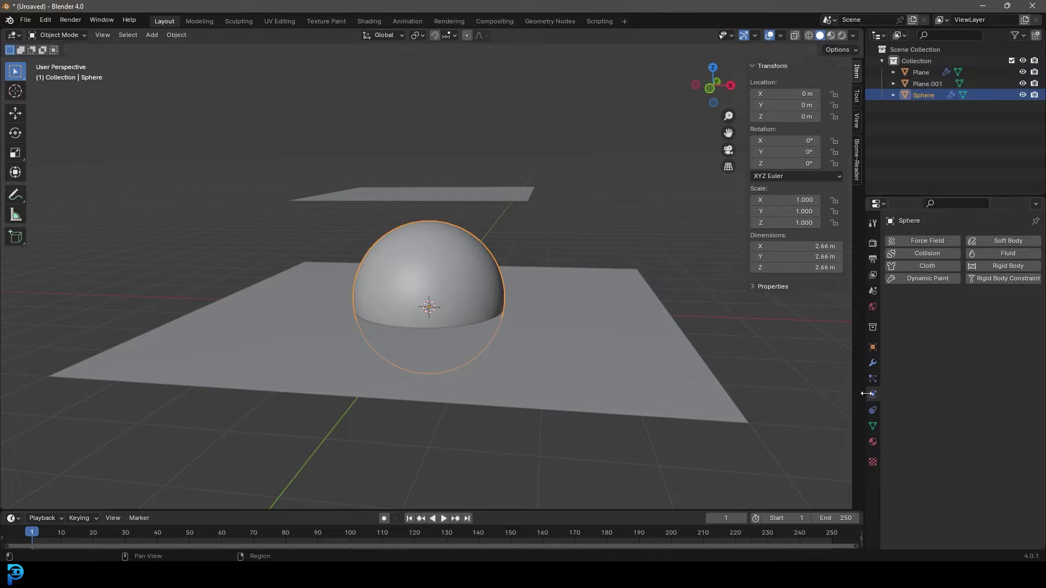
left_click(949, 252)
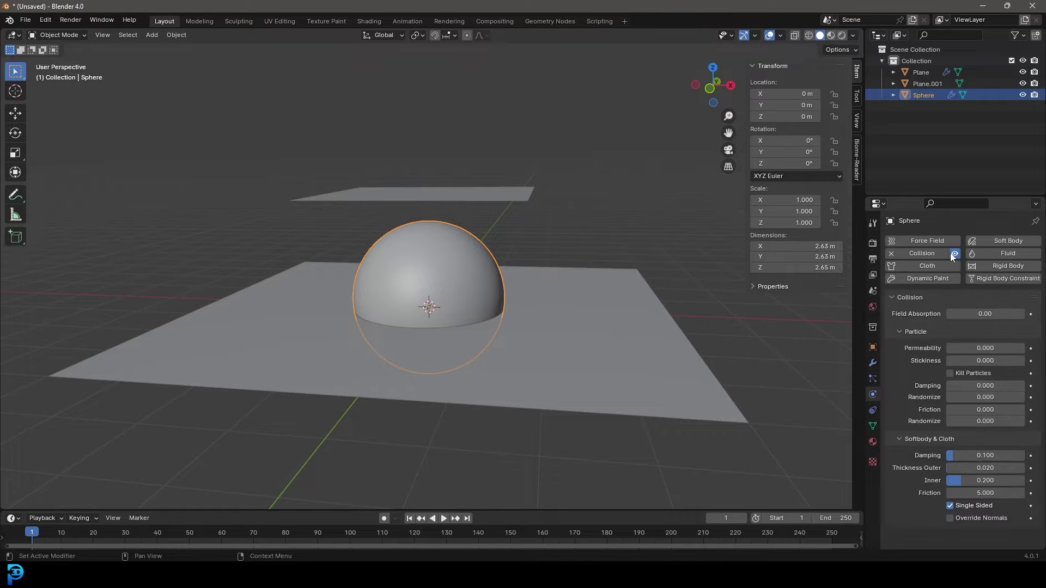
left_click(492, 194)
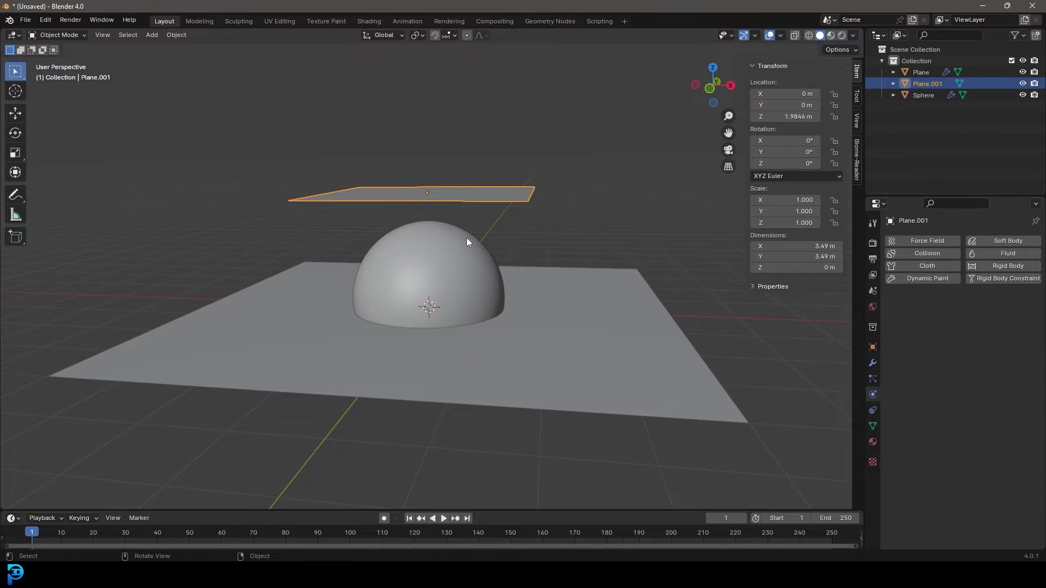
- Add Cloth physics to the upper plane, Plane.001
middle_click_drag(480, 296, 444, 202)
scroll(458, 204, "up", 3)
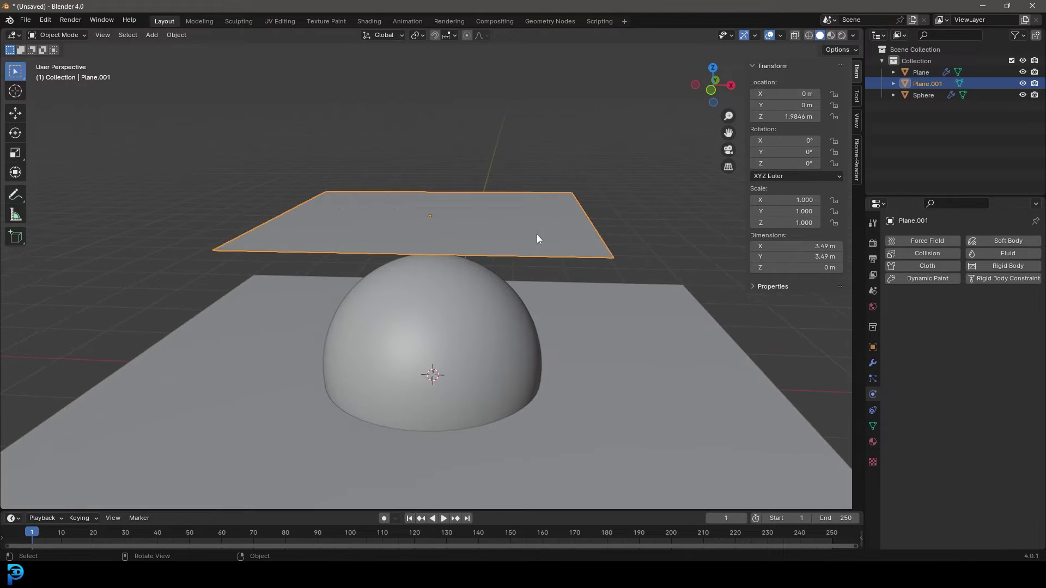
left_click(939, 265)
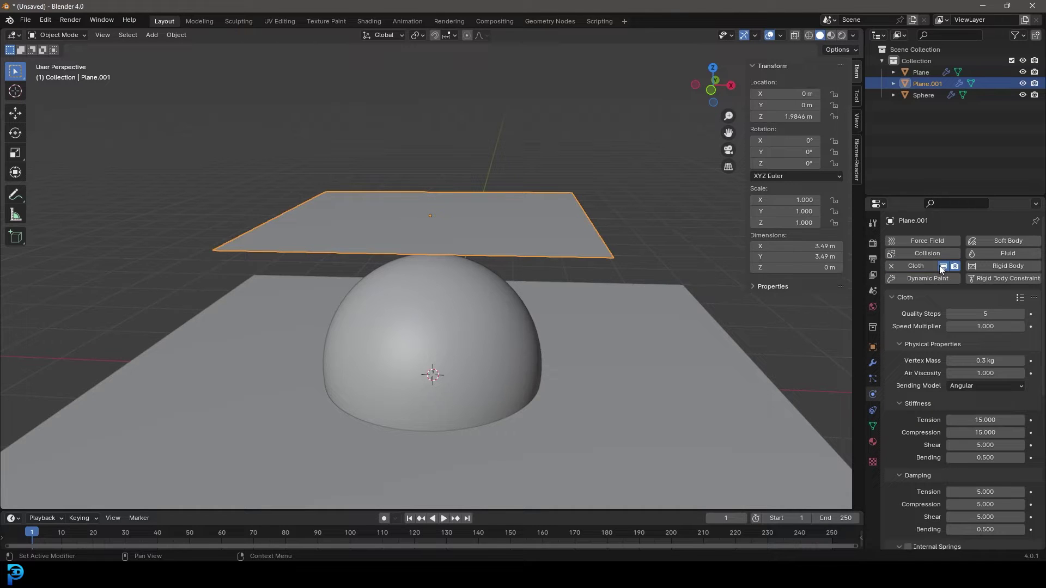
scroll(571, 230, "down", 5)
middle_click_drag(551, 234, 502, 200)
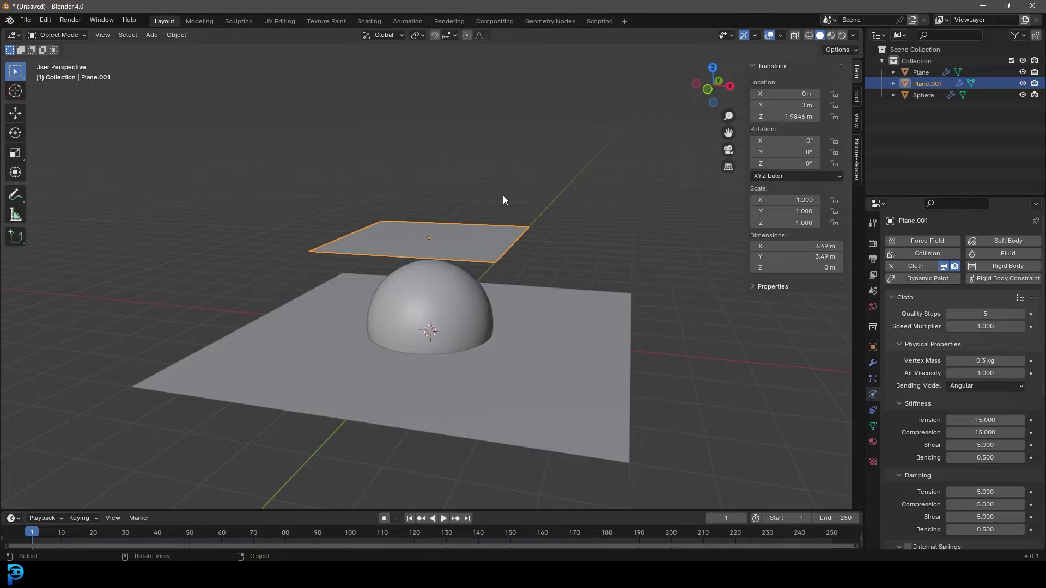
- Save the scene to the Desktop as cloth tutorial.blend
key("ctrl+s")
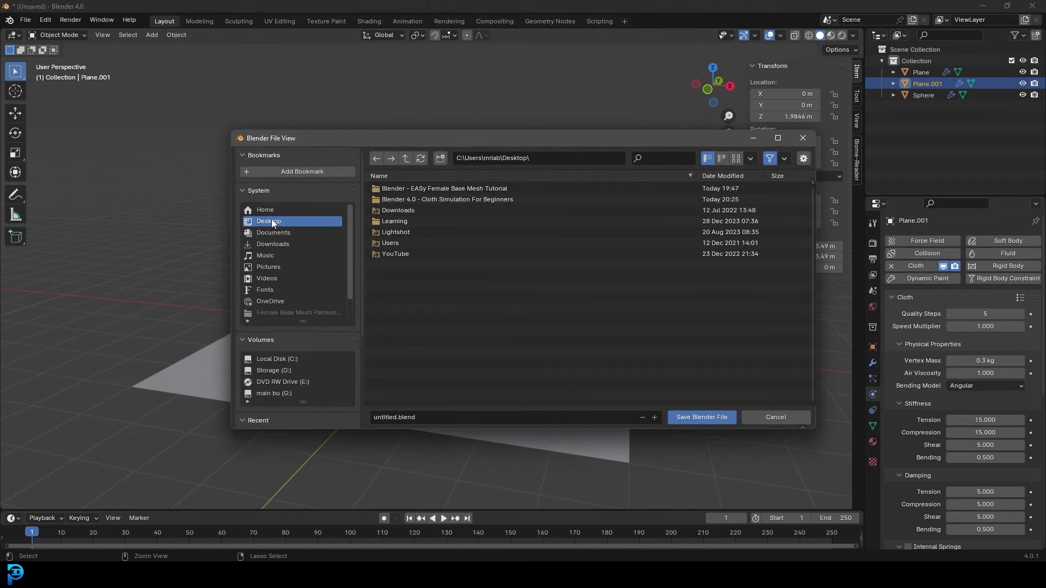
left_click(435, 417)
type("cloth tutorial")
key("Return")
left_click(704, 417)
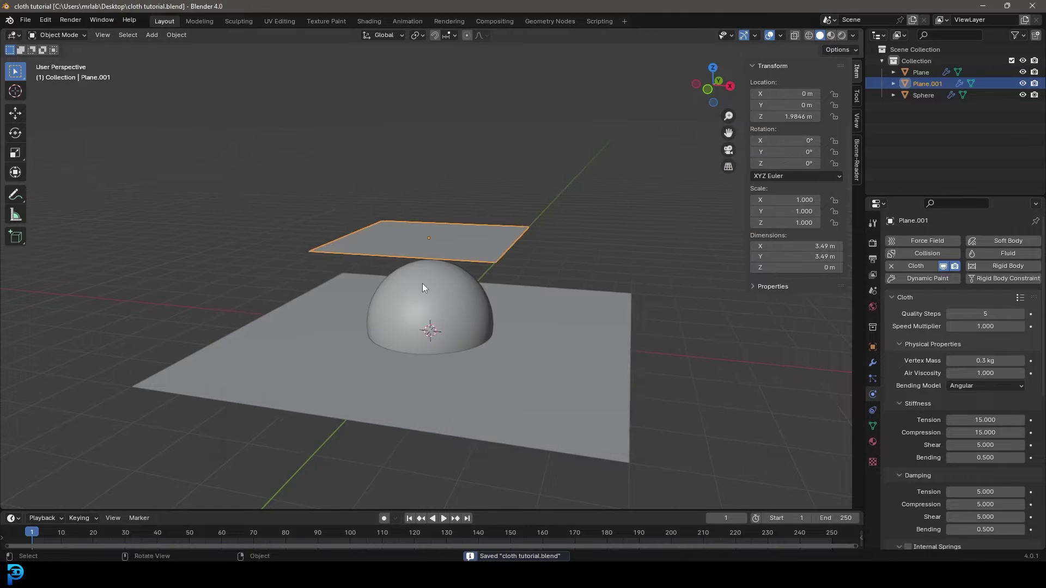
- Enlarge the timeline and play the cloth simulation from frame 1, stopping at frame 57
left_click_drag(153, 511, 148, 450)
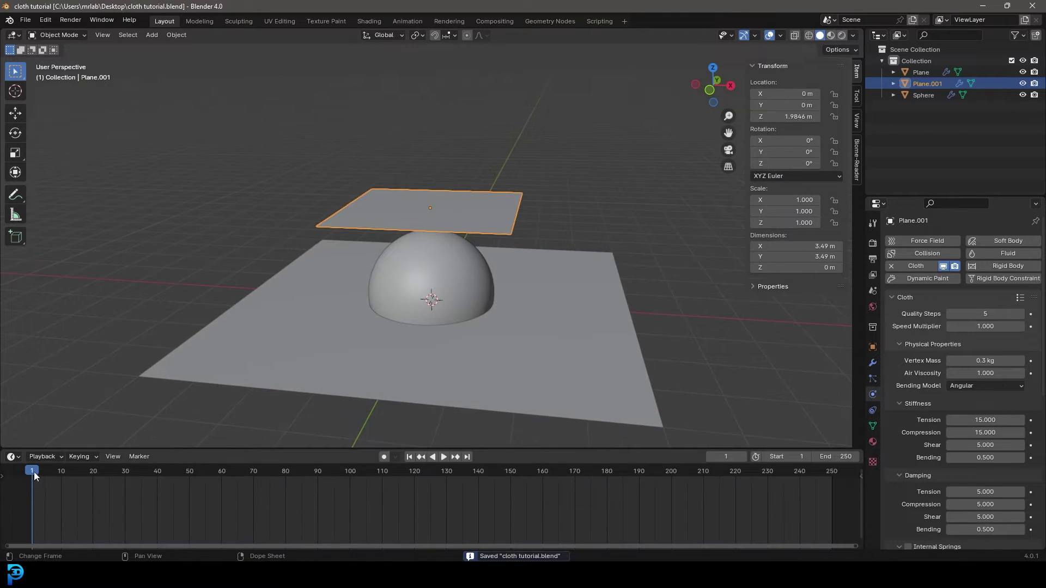
key("space")
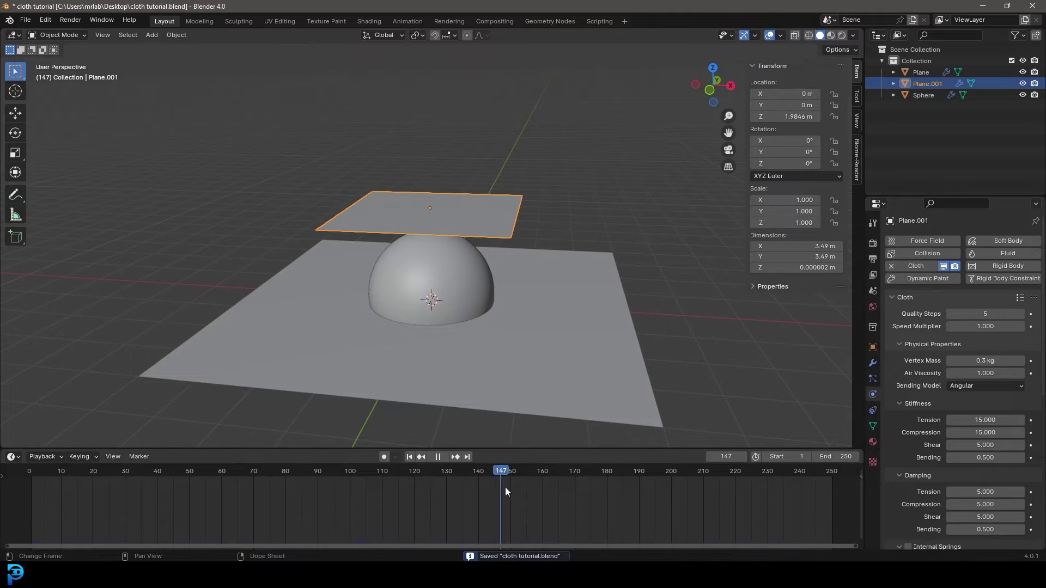
left_click_drag(505, 487, 32, 518)
key("space")
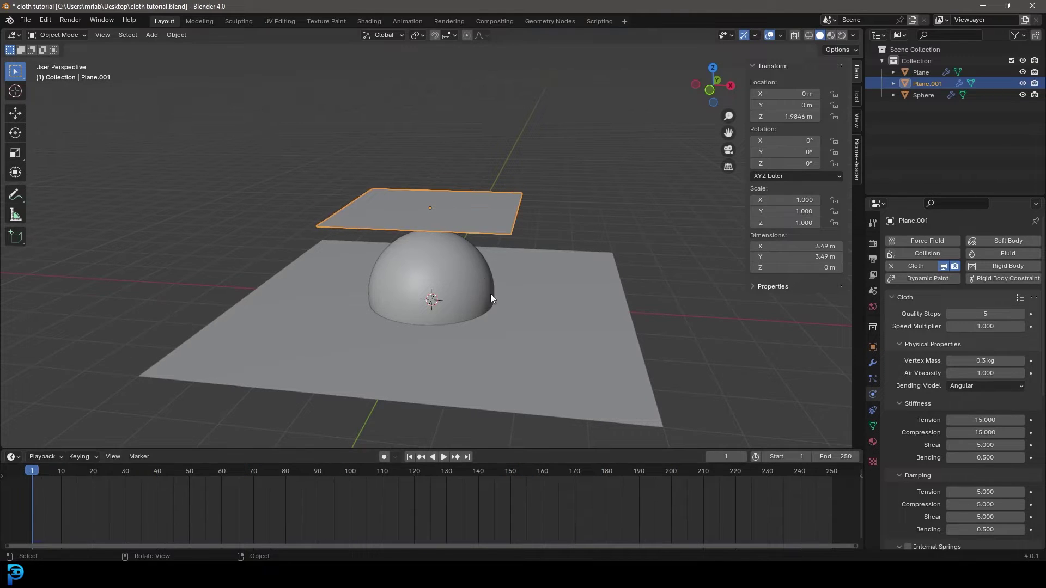
scroll(491, 294, "up", 1)
key("space")
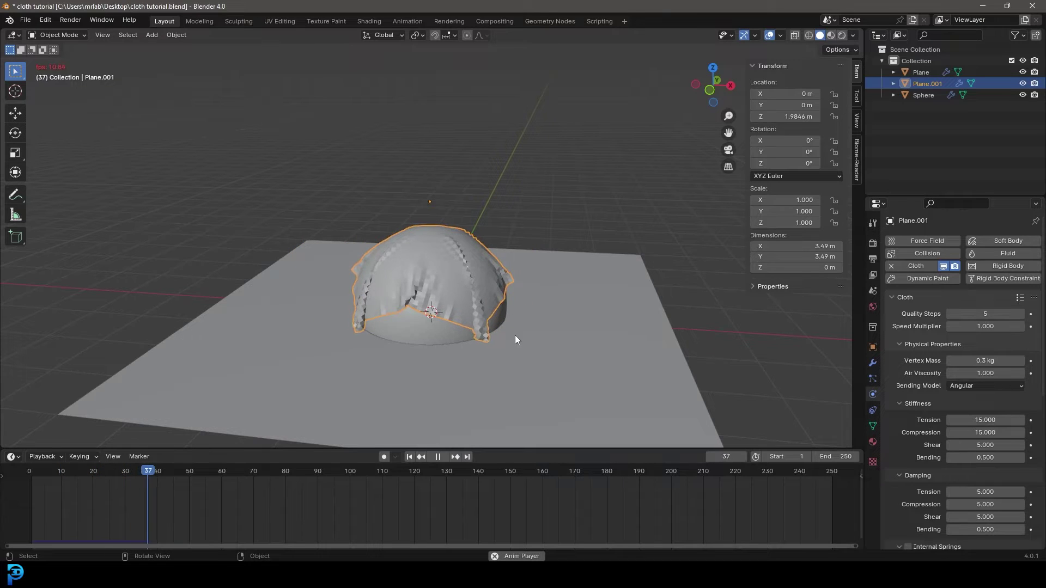
key("space")
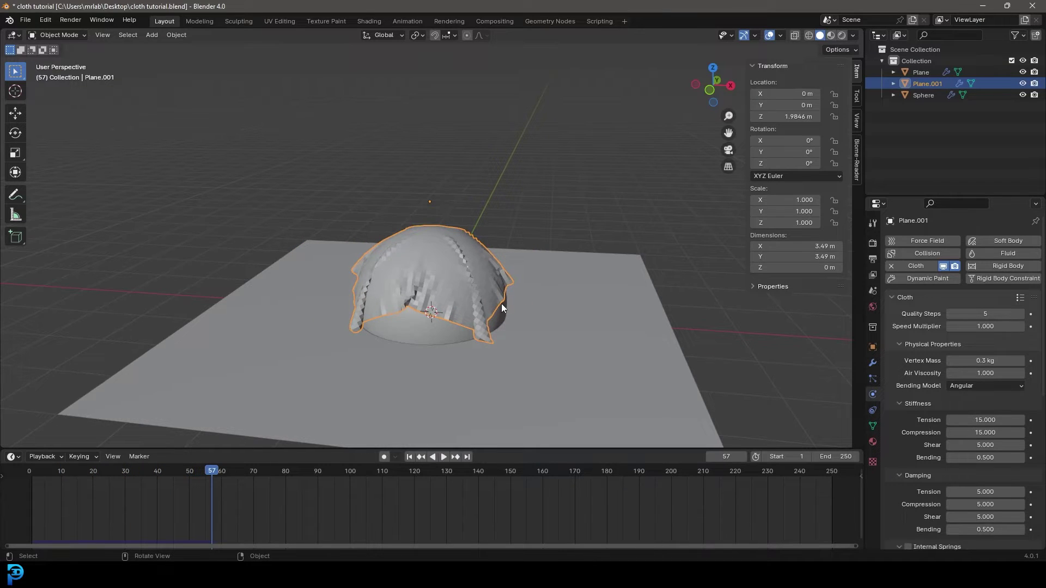
- Apply Shade Smooth to the cloth draped over the hemisphere
scroll(501, 303, "up", 6)
middle_click_drag(451, 285, 483, 237)
right_click(500, 136)
left_click(500, 138)
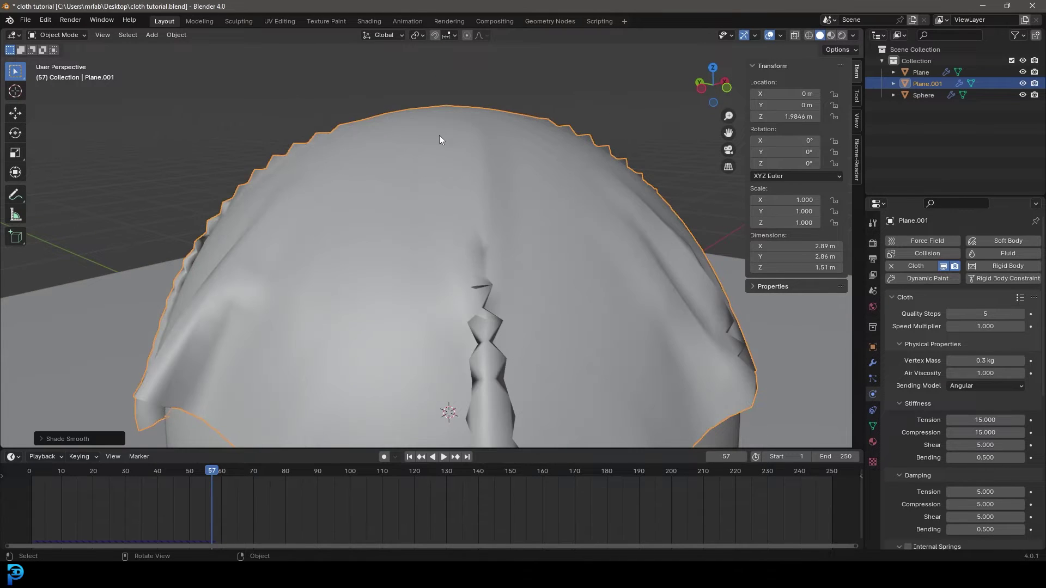
scroll(439, 135, "down", 5)
middle_click_drag(469, 354, 374, 347)
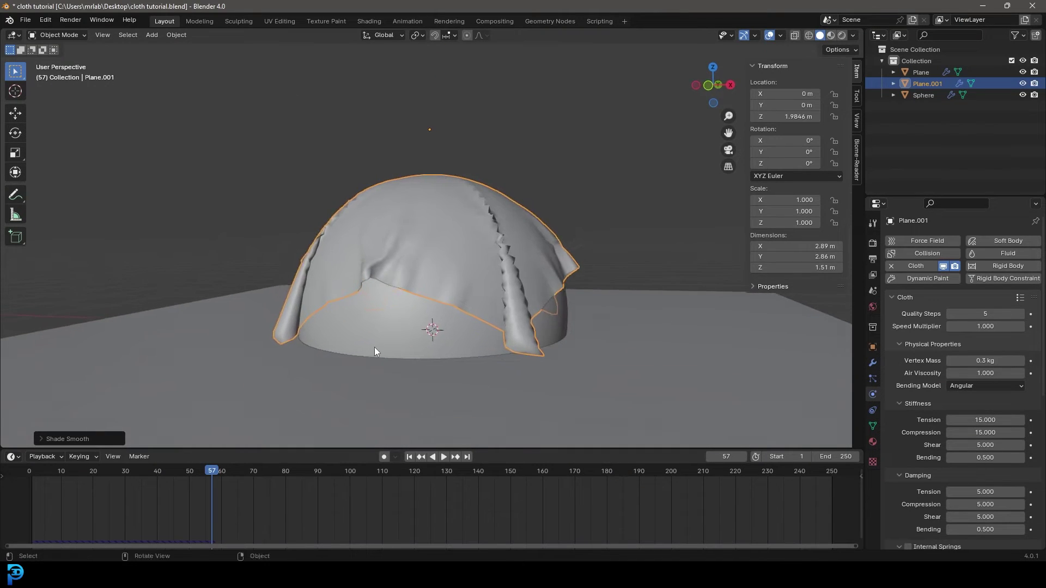
- Switch to wireframe and back to solid shading to inspect the smoothed cloth
scroll(348, 333, "up", 2)
scroll(348, 332, "up", 4)
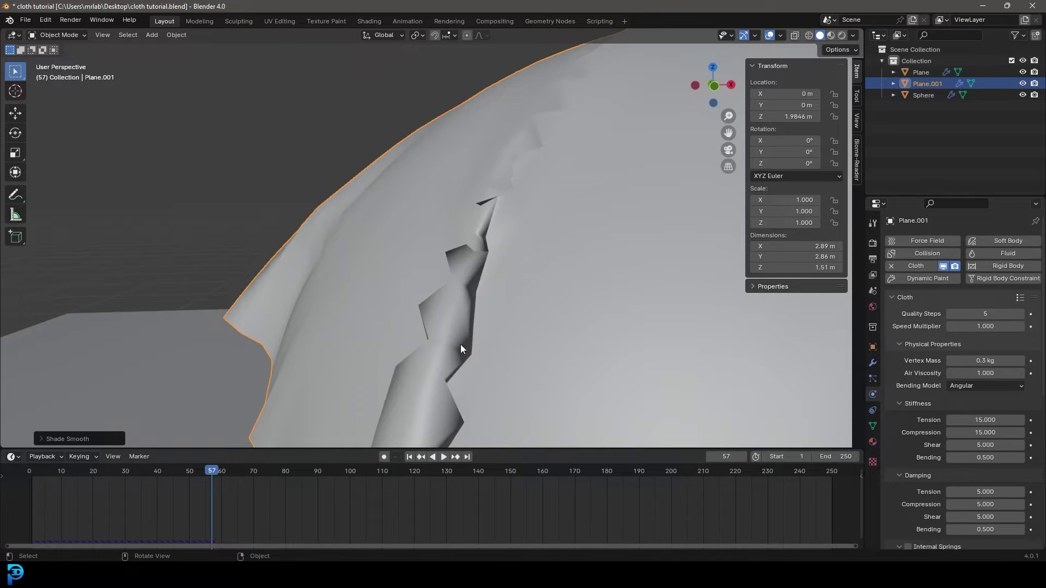
key("z")
left_click(374, 238)
scroll(482, 206, "down", 4)
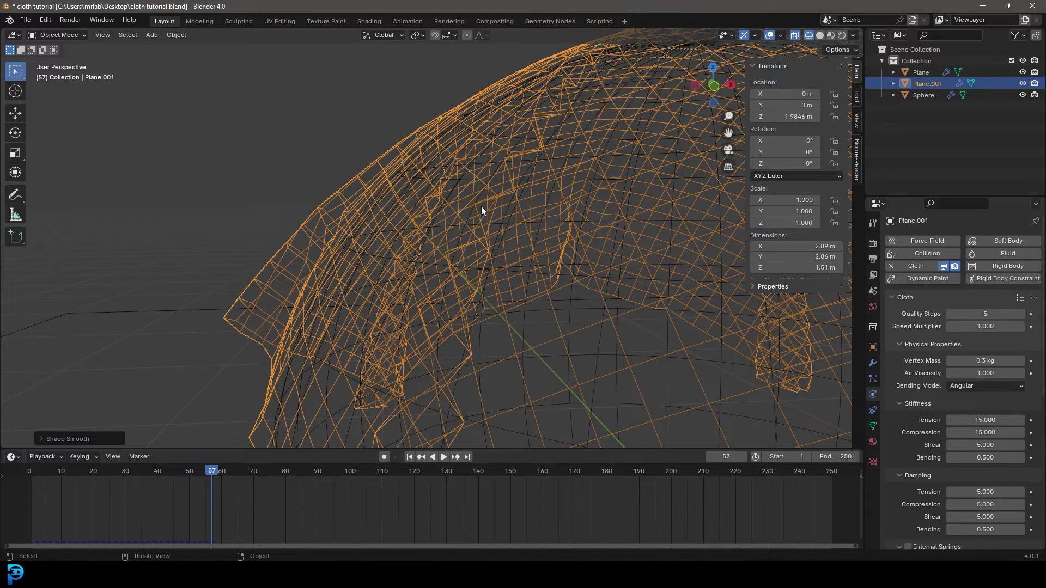
key("z")
left_click(542, 221)
scroll(467, 257, "down", 4)
middle_click_drag(467, 258, 488, 264)
scroll(488, 263, "up", 1)
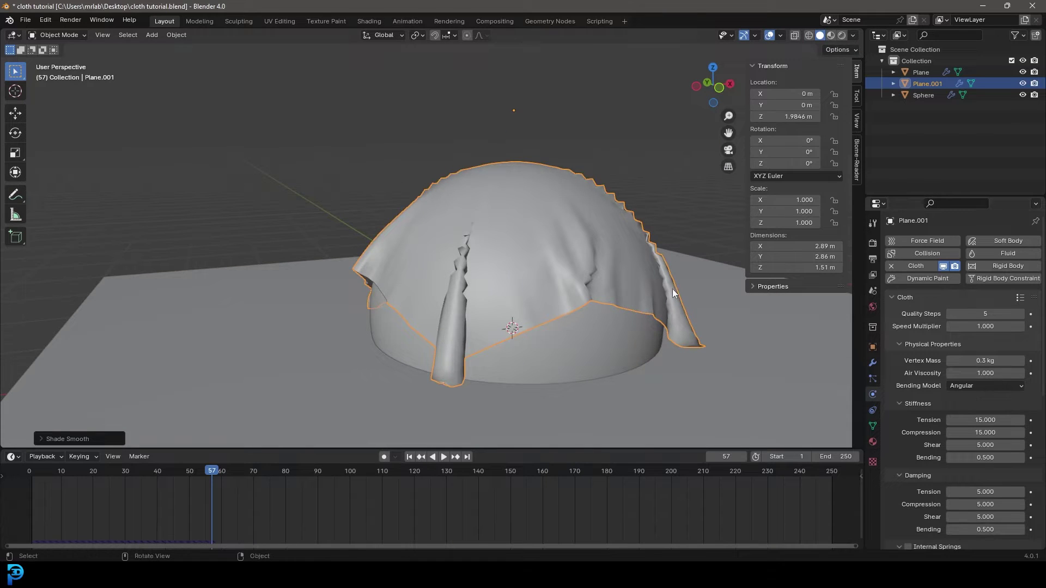
- Enable Self Collisions in the cloth's Collisions settings
scroll(910, 290, "down", 9)
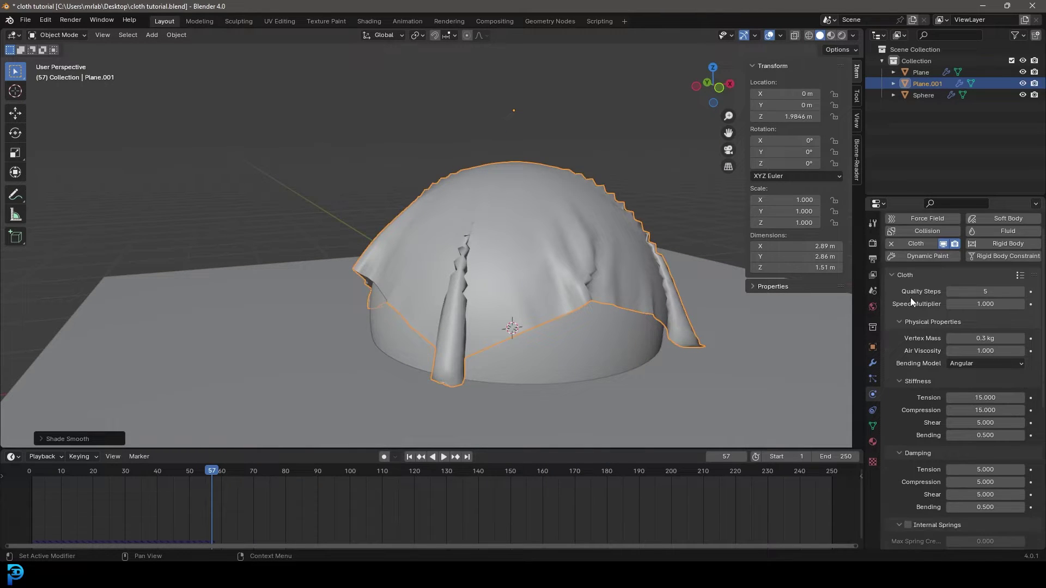
scroll(915, 305, "down", 3)
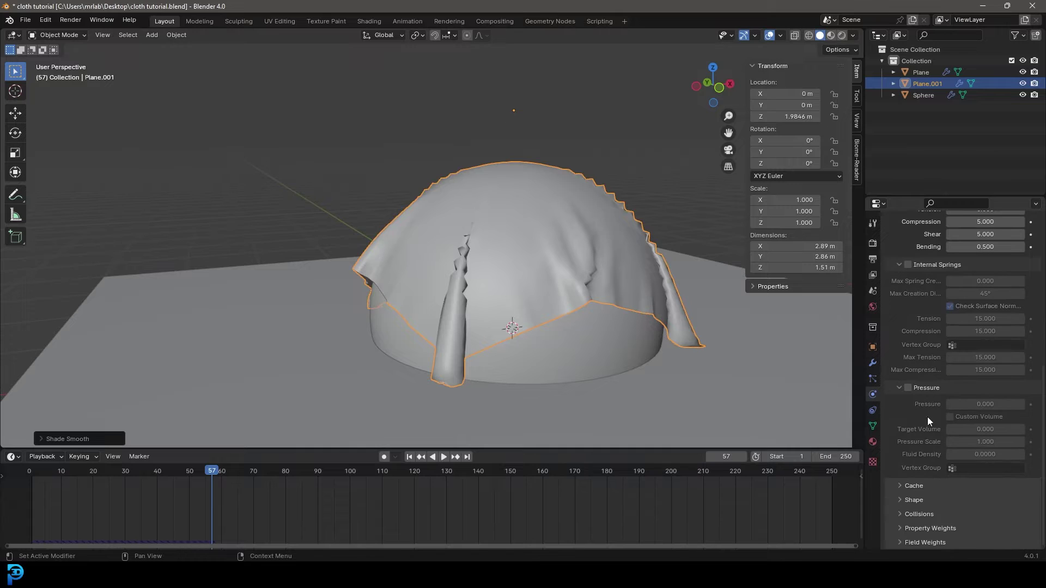
left_click(902, 514)
scroll(910, 501, "down", 6)
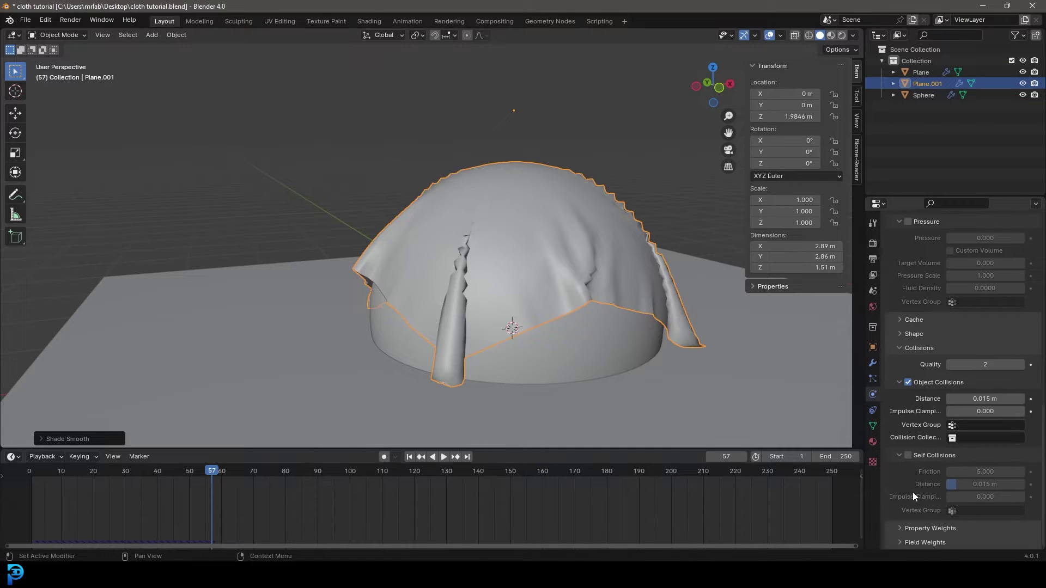
left_click(907, 456)
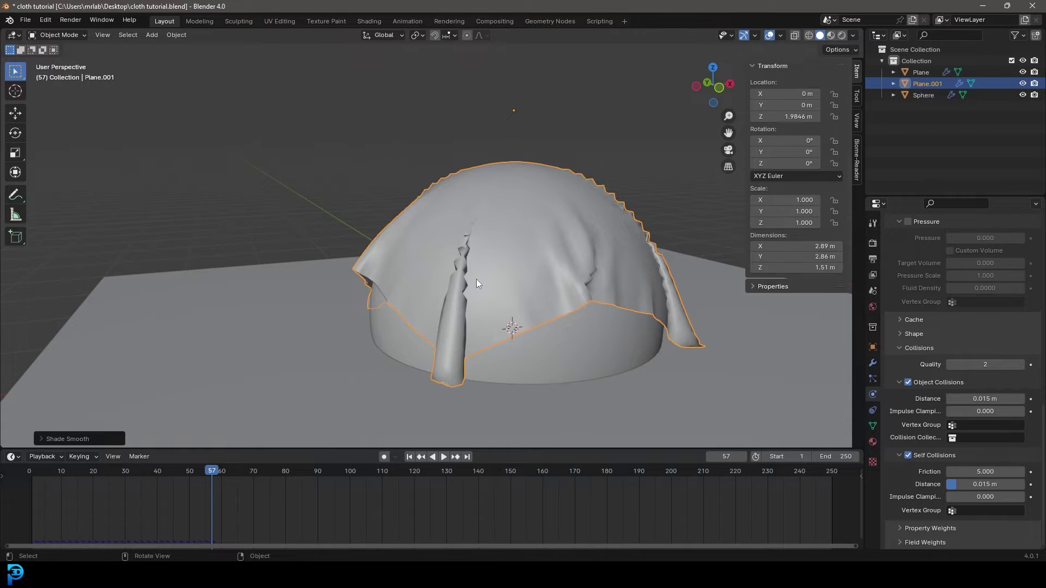
- Replay the drape from frame 1 to check the self-colliding cloth
scroll(491, 264, "up", 2)
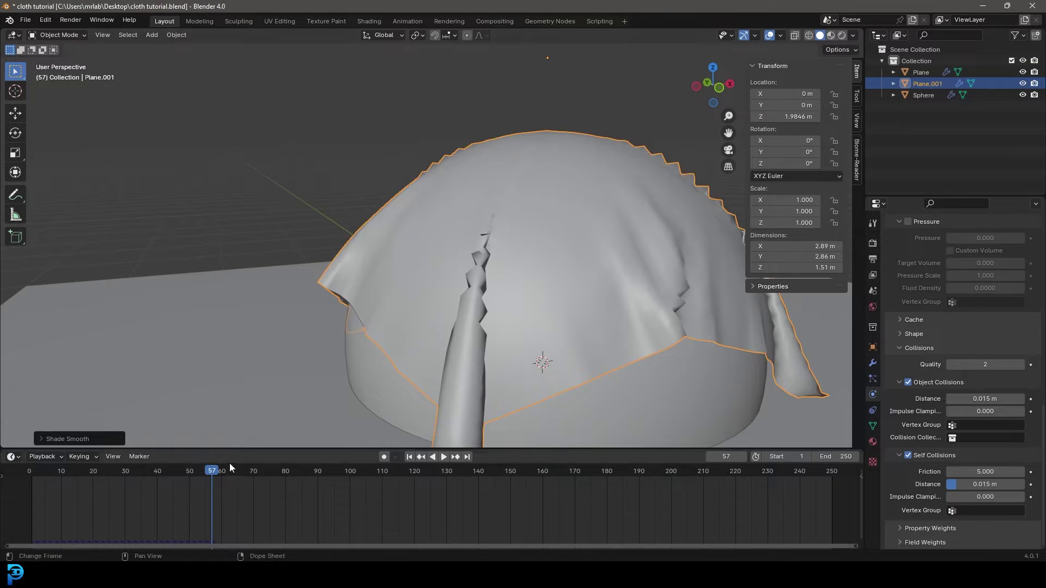
left_click_drag(207, 471, 34, 502)
key("space")
left_click(31, 502)
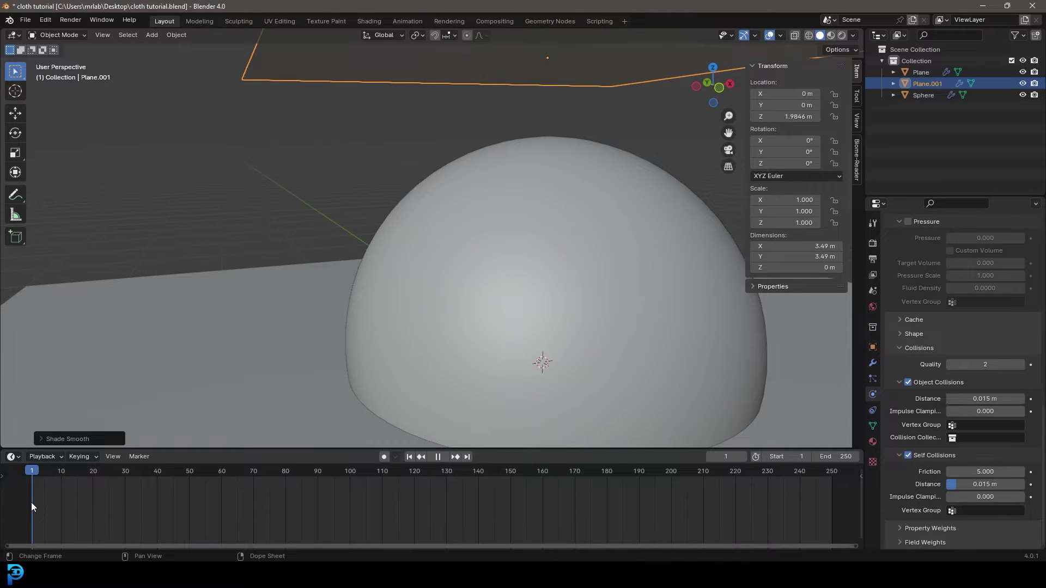
scroll(282, 265, "down", 5)
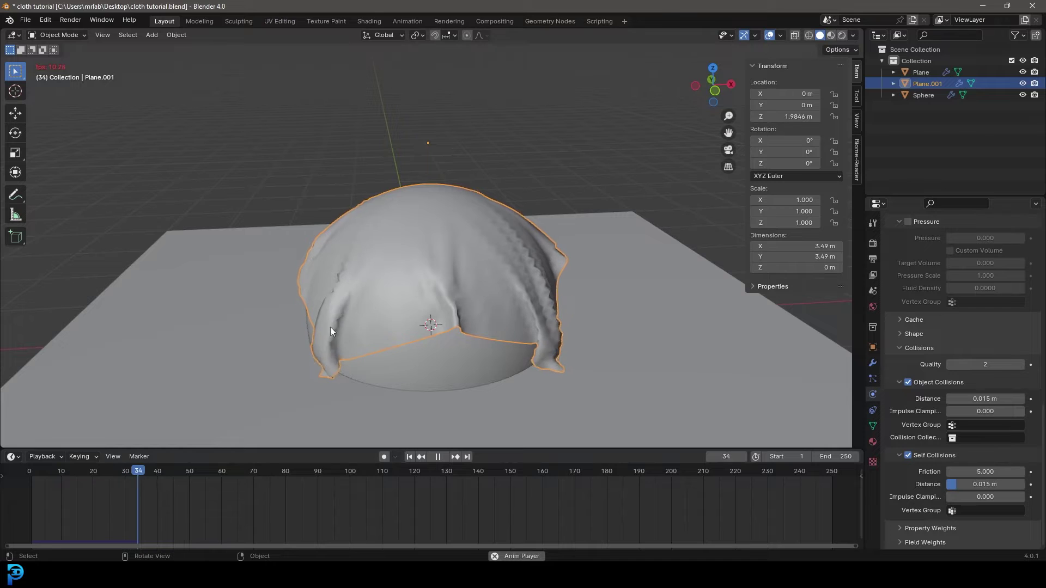
key("space")
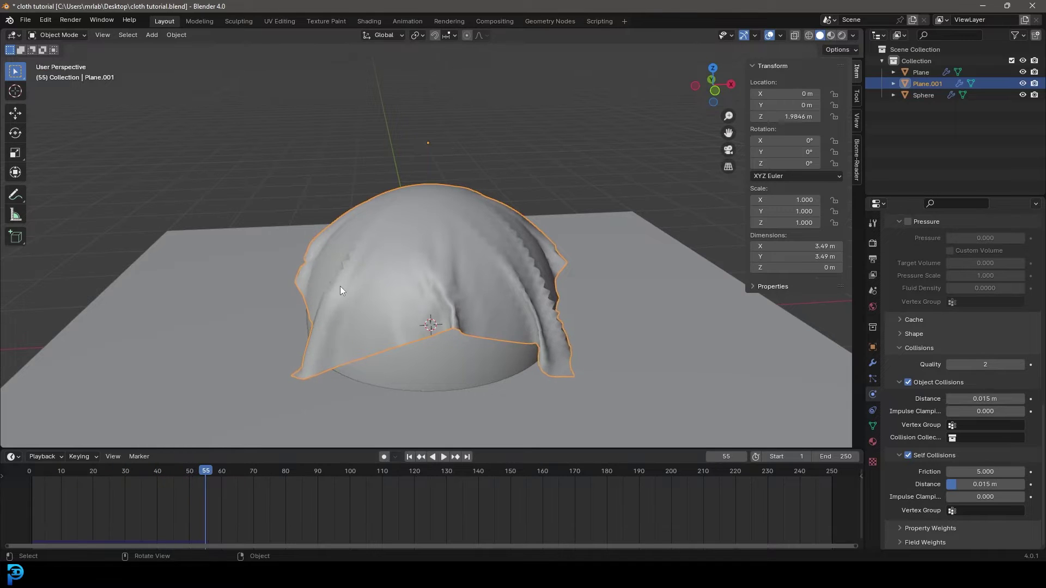
middle_click_drag(340, 286, 417, 257)
scroll(417, 257, "up", 4)
scroll(450, 189, "down", 5)
middle_click_drag(449, 189, 361, 299)
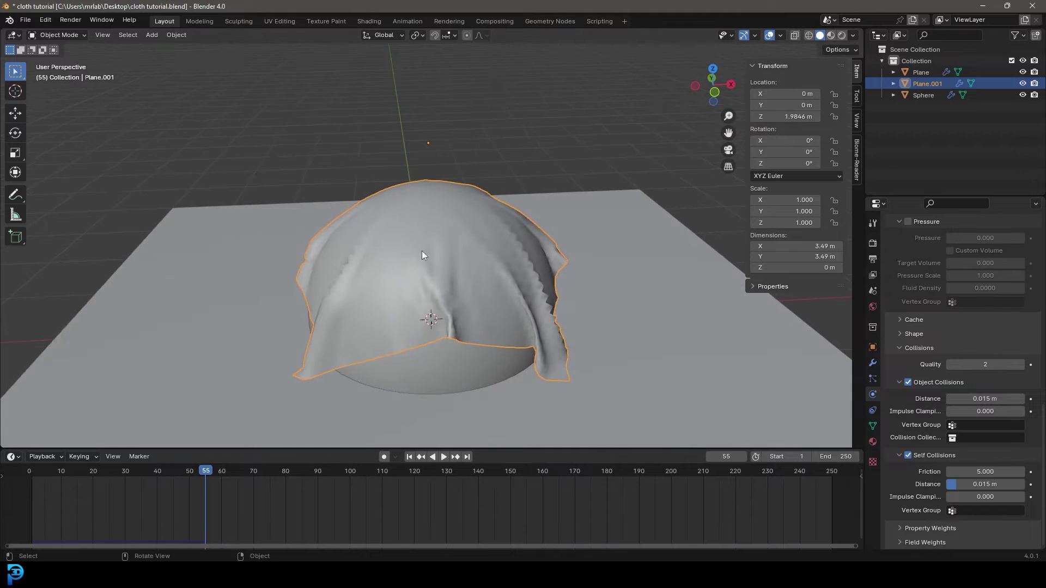
- Enlarge the 3D view and briefly check the cloth Cache settings
left_click_drag(537, 448, 537, 472)
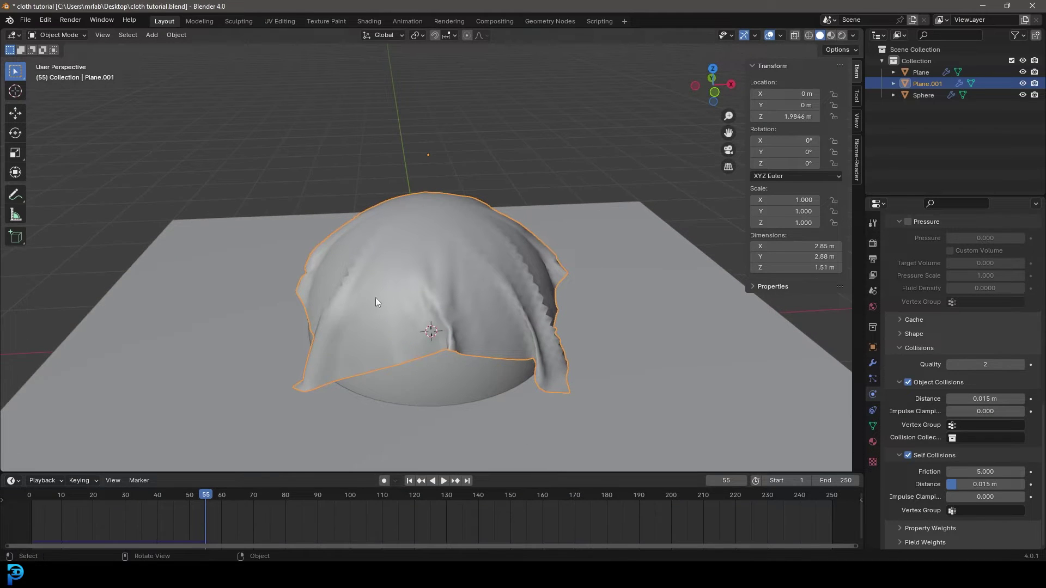
left_click(914, 318)
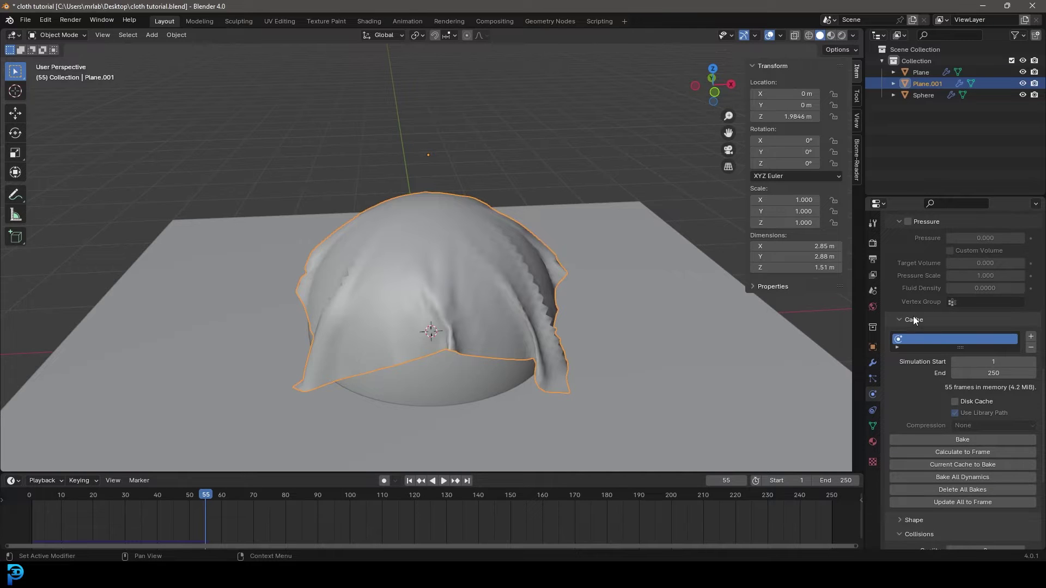
left_click(912, 318)
middle_click_drag(561, 296, 352, 461)
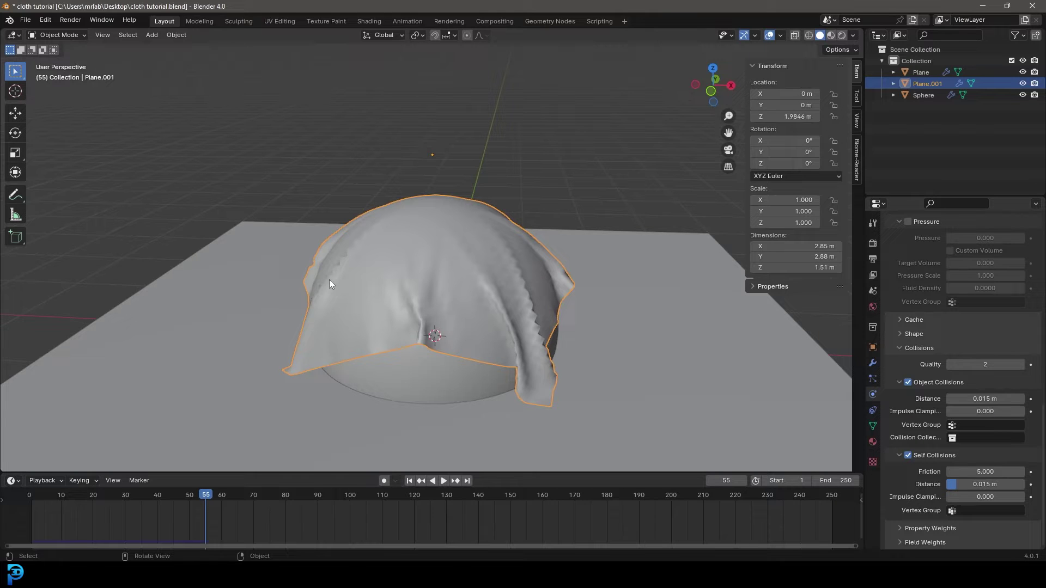
- Rewind to frame 1 and centre the view on the flat cloth, hiding the sidebar
left_click_drag(209, 494, 32, 520)
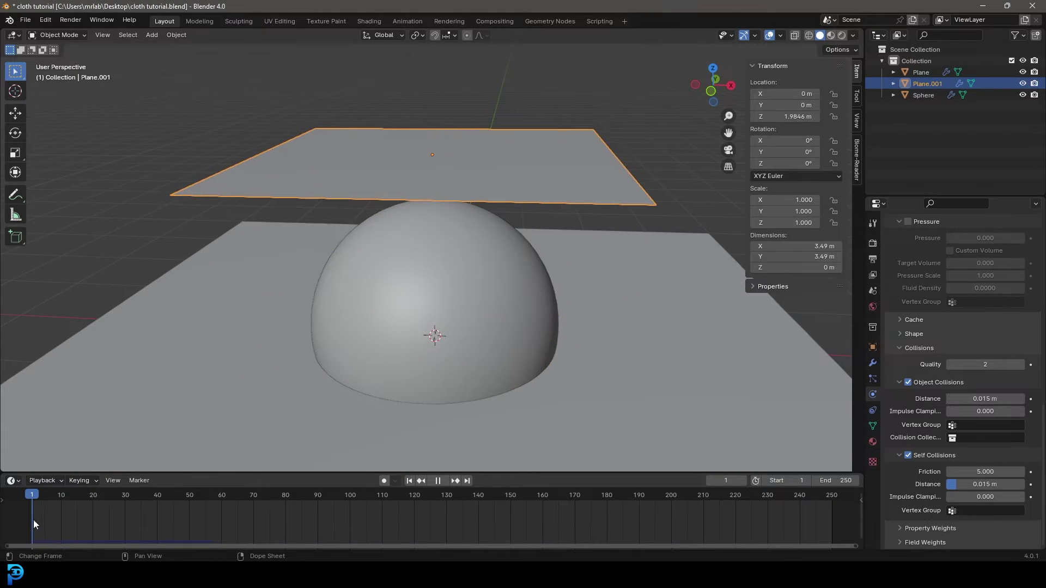
middle_click_drag(349, 283, 357, 236)
scroll(380, 221, "up", 3)
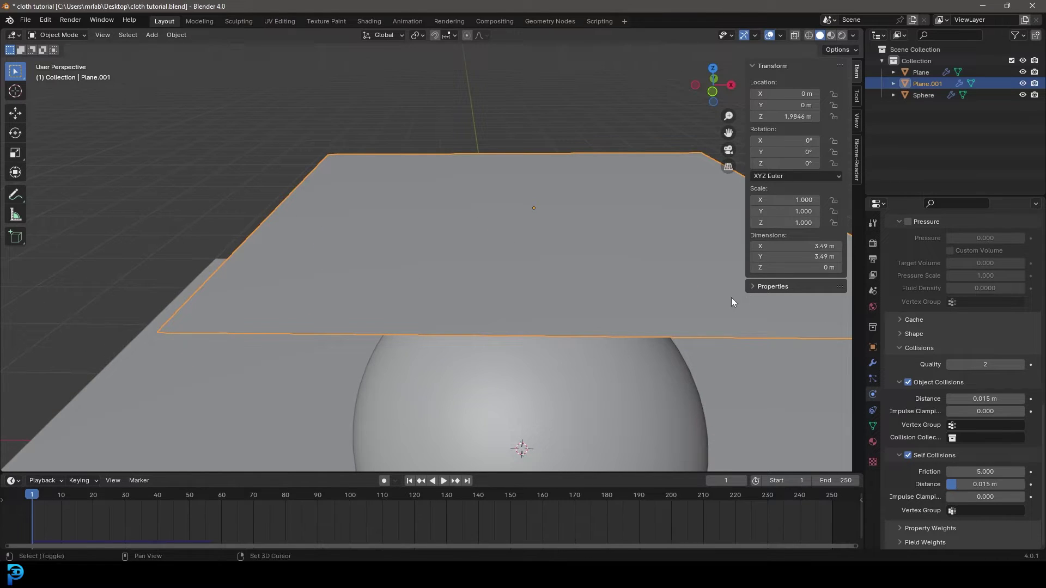
key("KP_Decimal")
key("n")
scroll(391, 226, "down", 3)
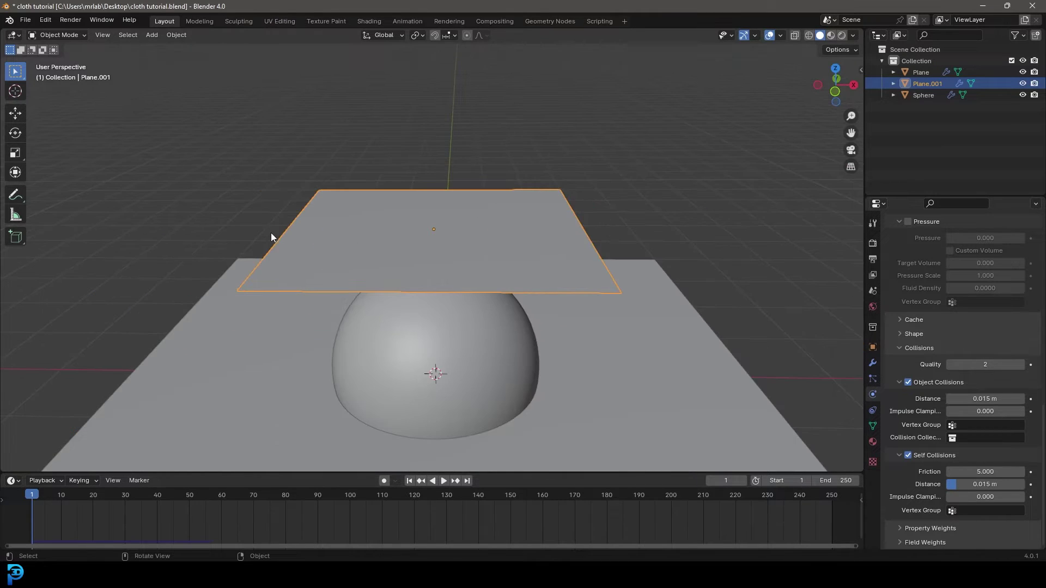
scroll(305, 202, "up", 3)
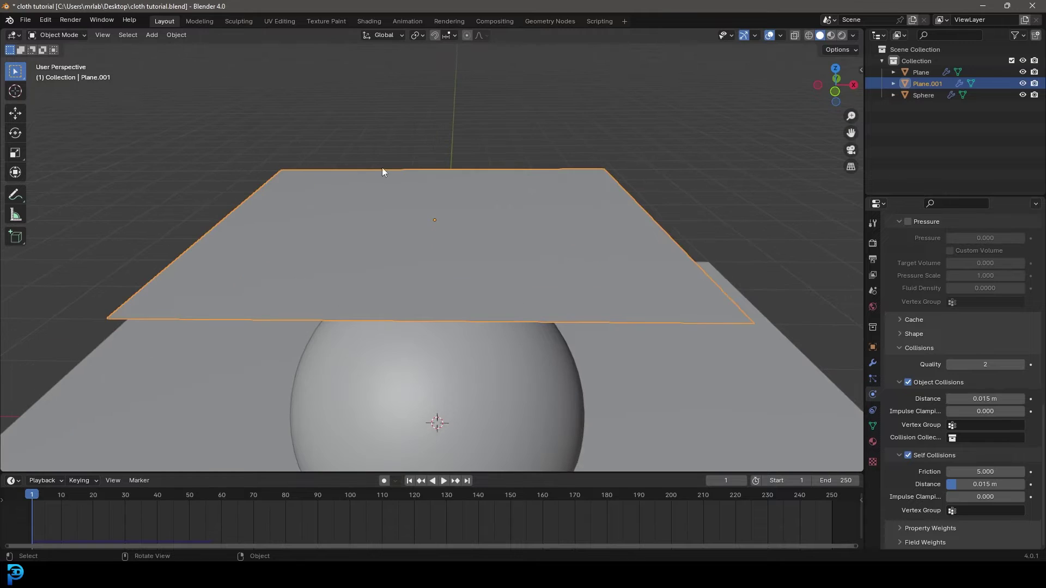
- Add a vertex group to Plane.001 and name it pin
left_click(874, 422)
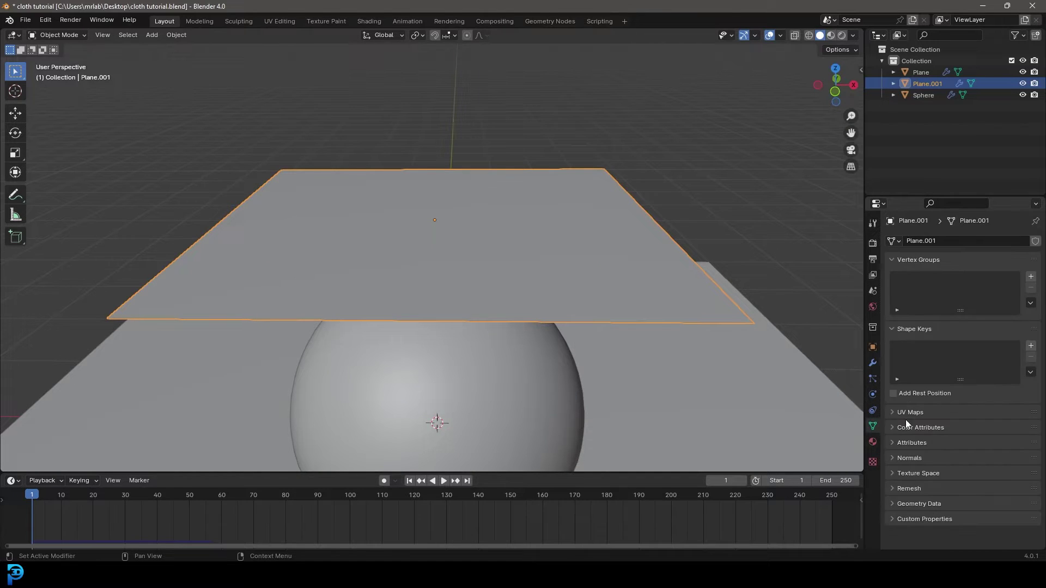
left_click(1029, 277)
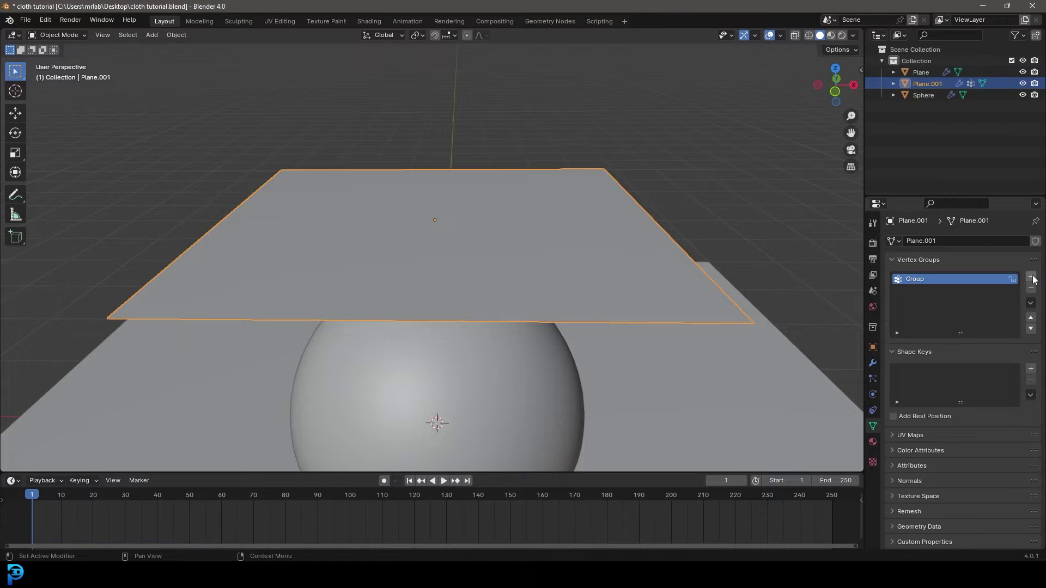
left_click(1029, 277)
left_click(1030, 277)
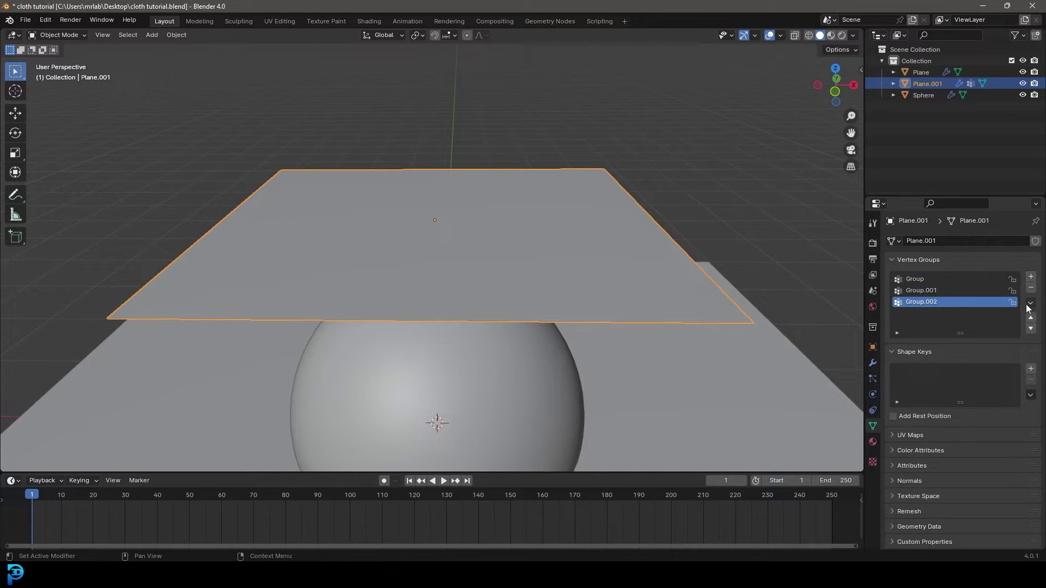
key("ctrl+z")
key("ctrl+z")
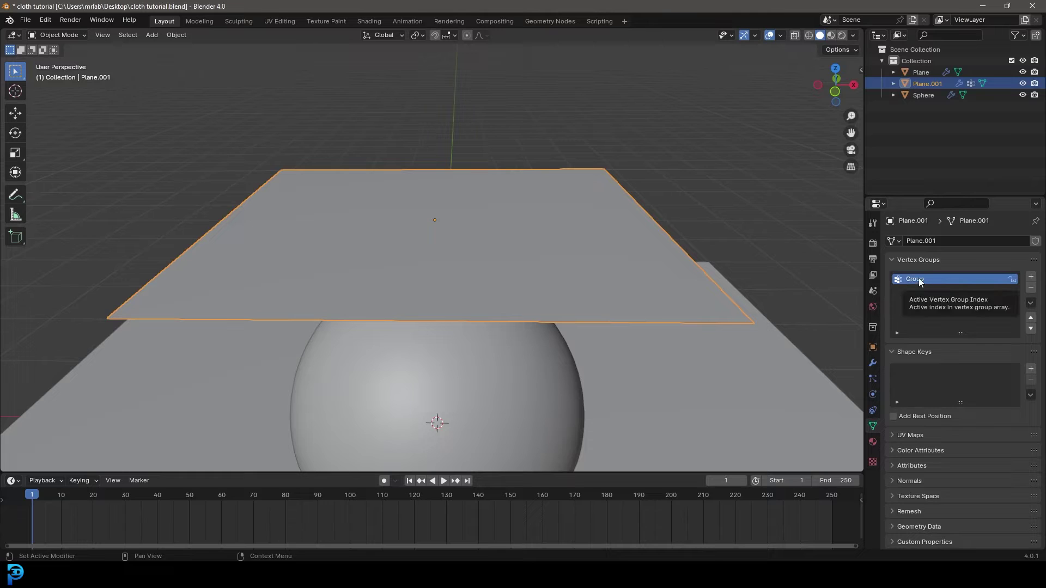
double_click(918, 278)
type("pin")
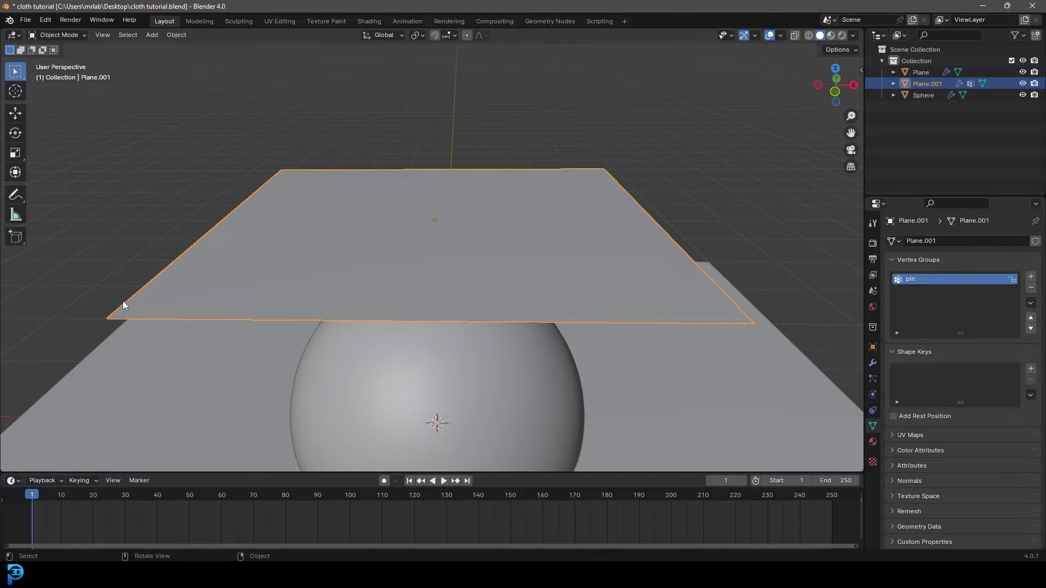
- In Edit Mode, select a few vertices along the plane's left edge in wireframe view
left_click(53, 35)
left_click(65, 60)
middle_click_drag(256, 234, 247, 297)
key("alt+a")
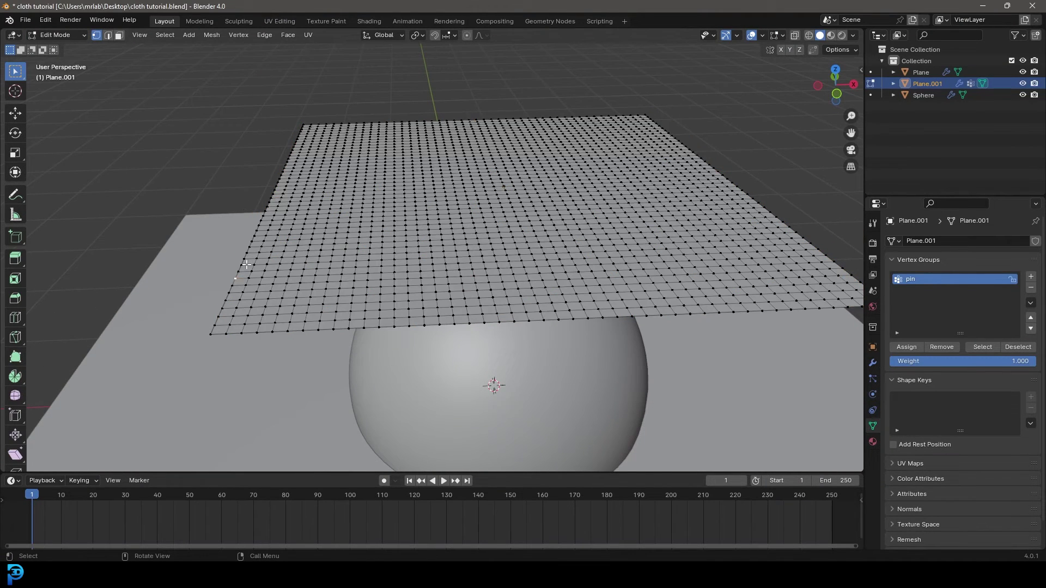
middle_click_drag(238, 276, 335, 291)
left_click(363, 270)
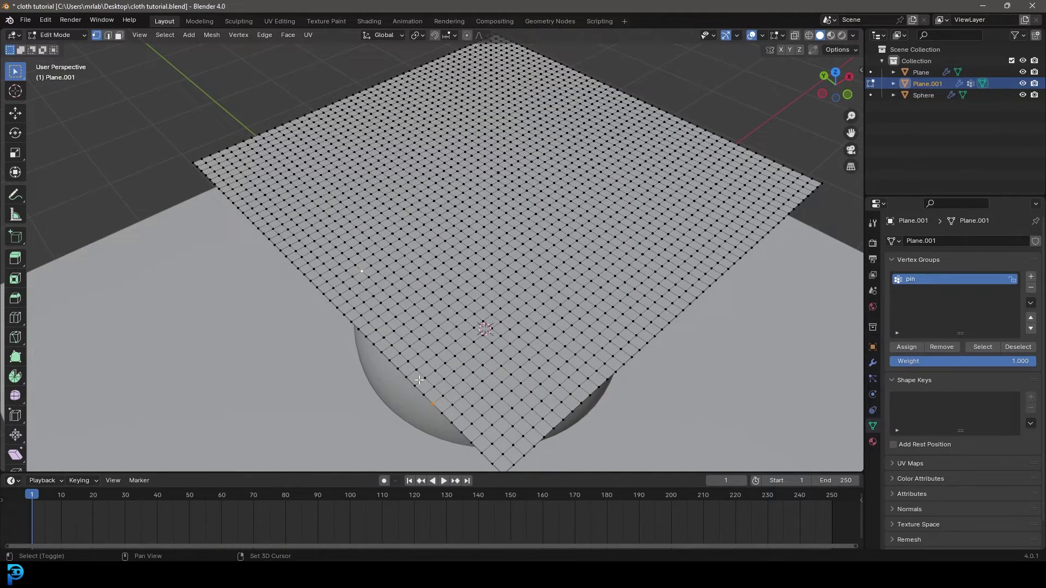
left_click(256, 199, "shift")
middle_click_drag(431, 321, 341, 119)
key("shift+z")
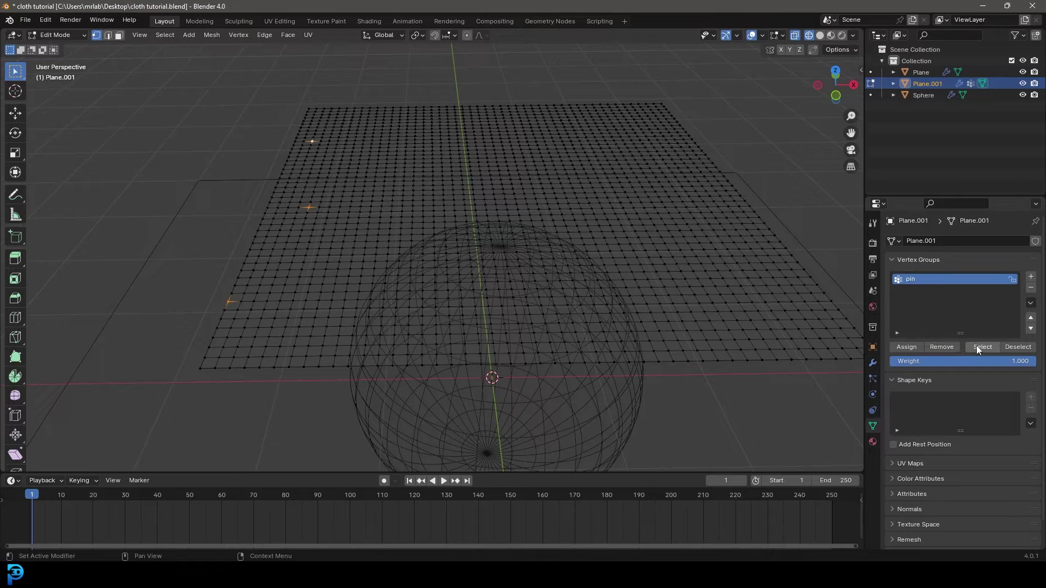
- Assign the selected vertices to pin, verify the group, and return to Object Mode
left_click(917, 347)
left_click(320, 149)
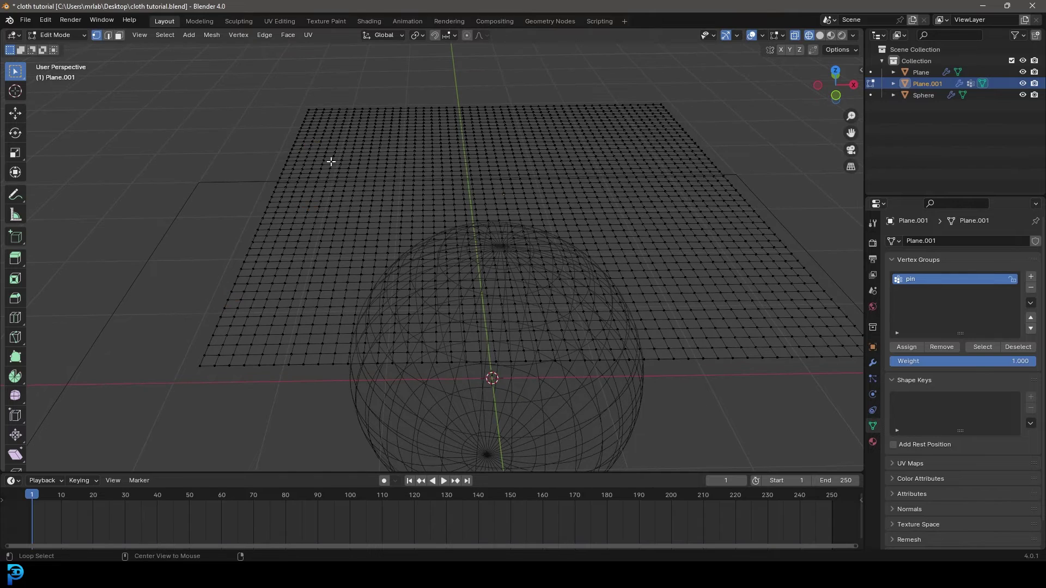
left_click(1006, 348)
left_click(983, 347)
middle_click_drag(297, 141, 381, 247)
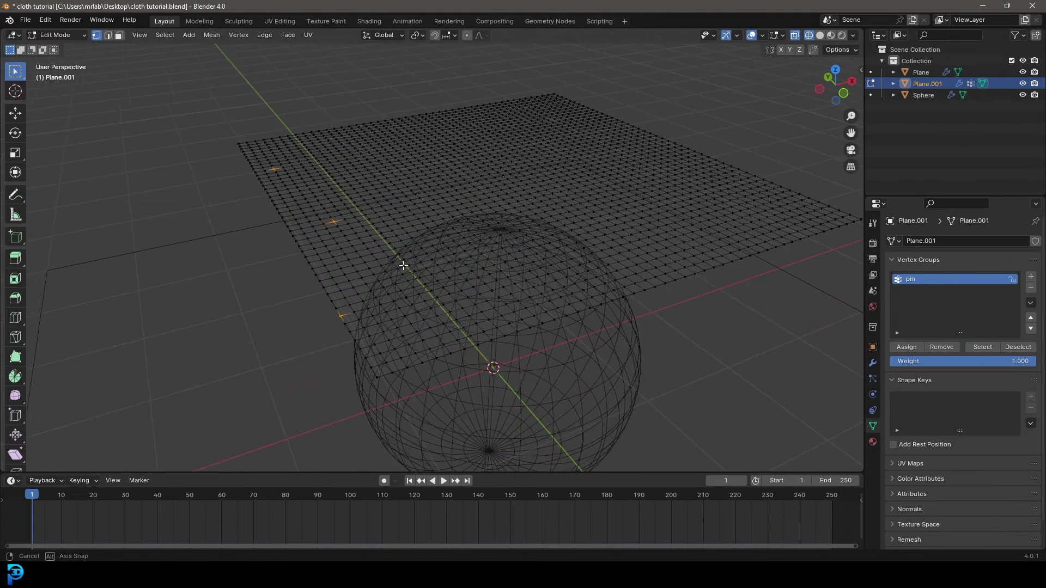
left_click(77, 37)
left_click(64, 48)
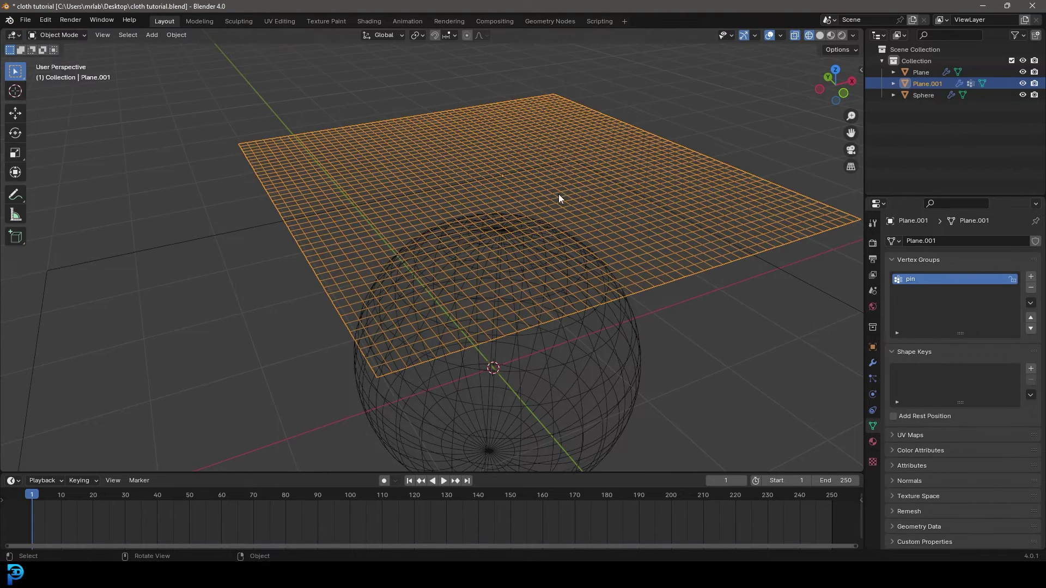
- Set the cloth's Shape Pin Group to the pin vertex group
left_click(873, 395)
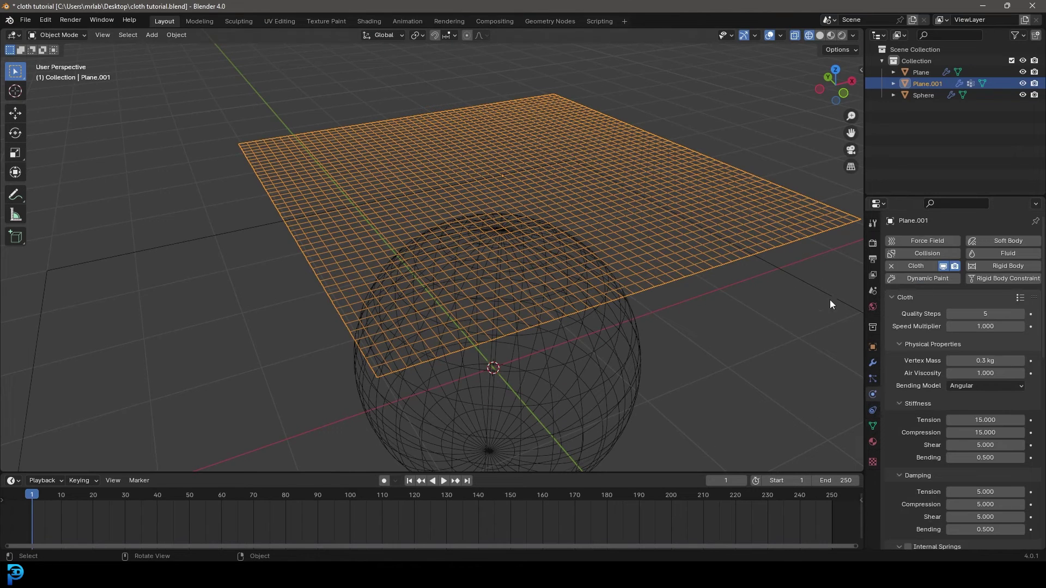
scroll(899, 329, "down", 7)
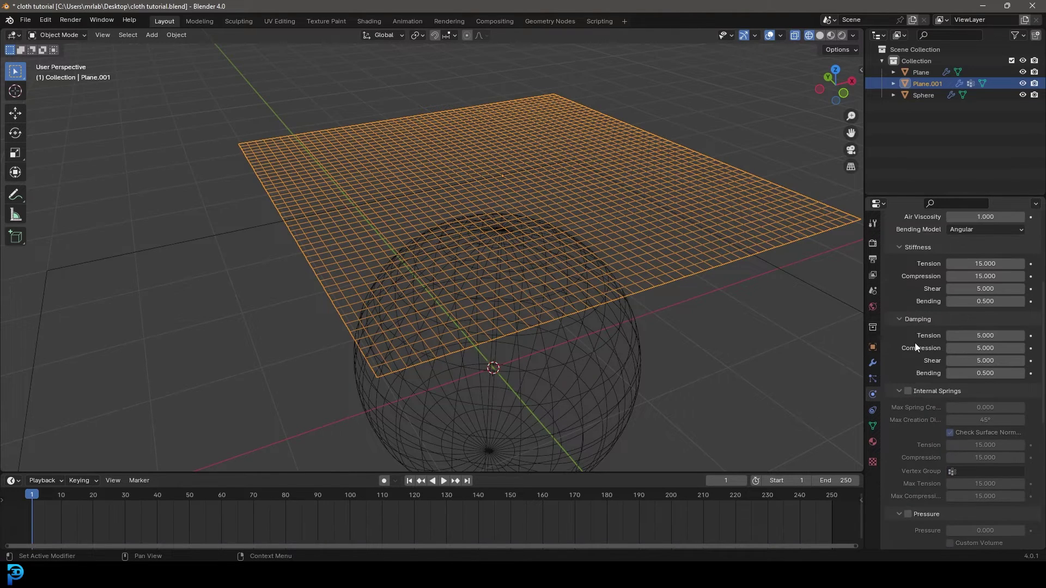
scroll(916, 338, "down", 6)
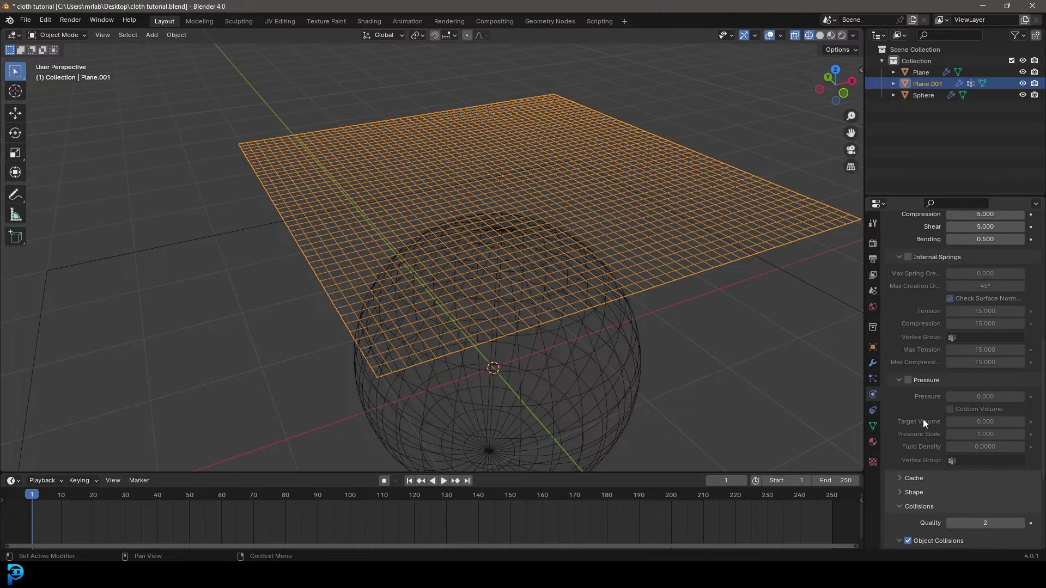
scroll(923, 423, "down", 2)
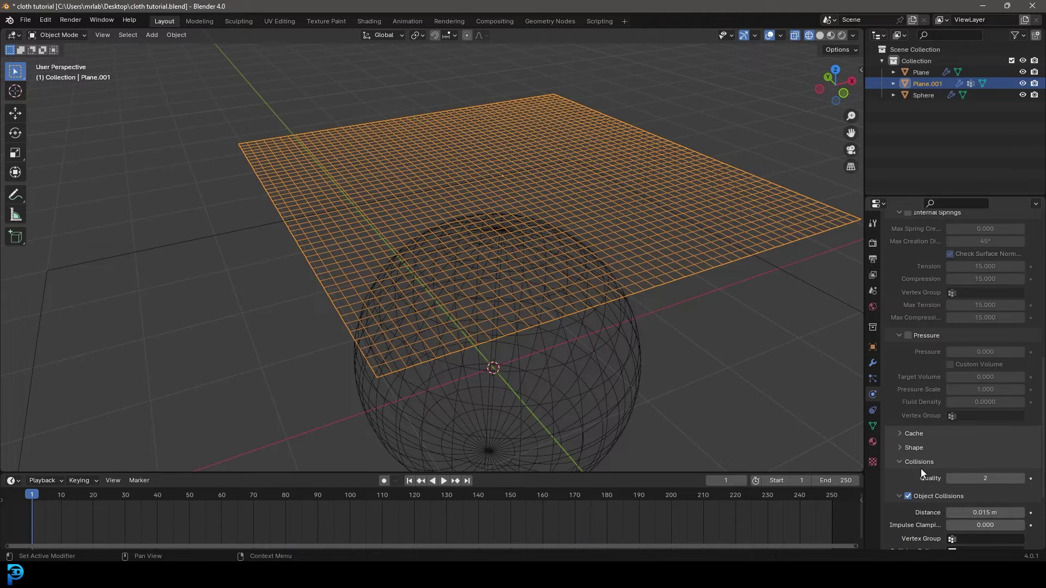
left_click(901, 448)
scroll(903, 453, "down", 2)
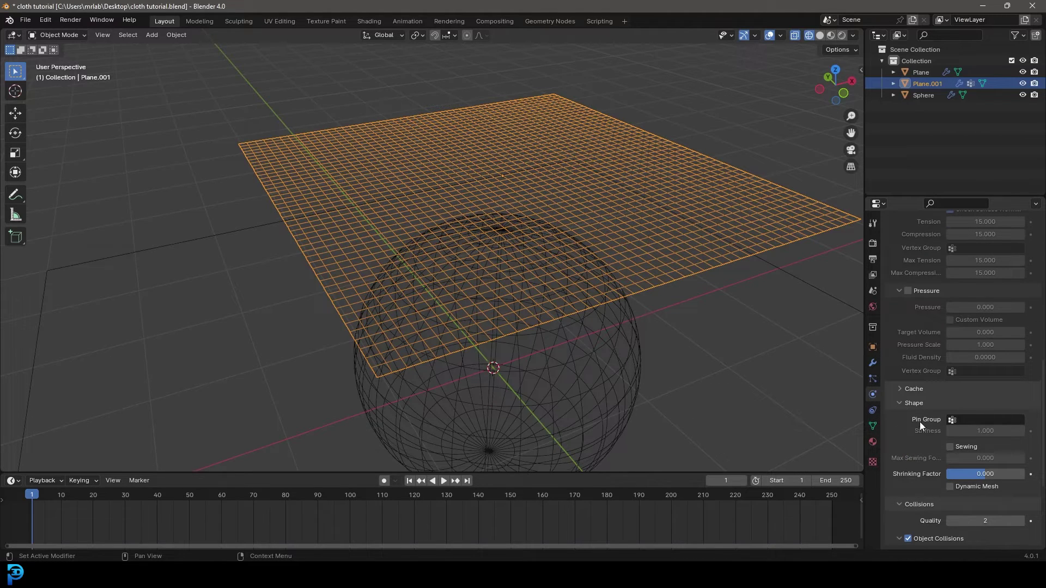
left_click(962, 419)
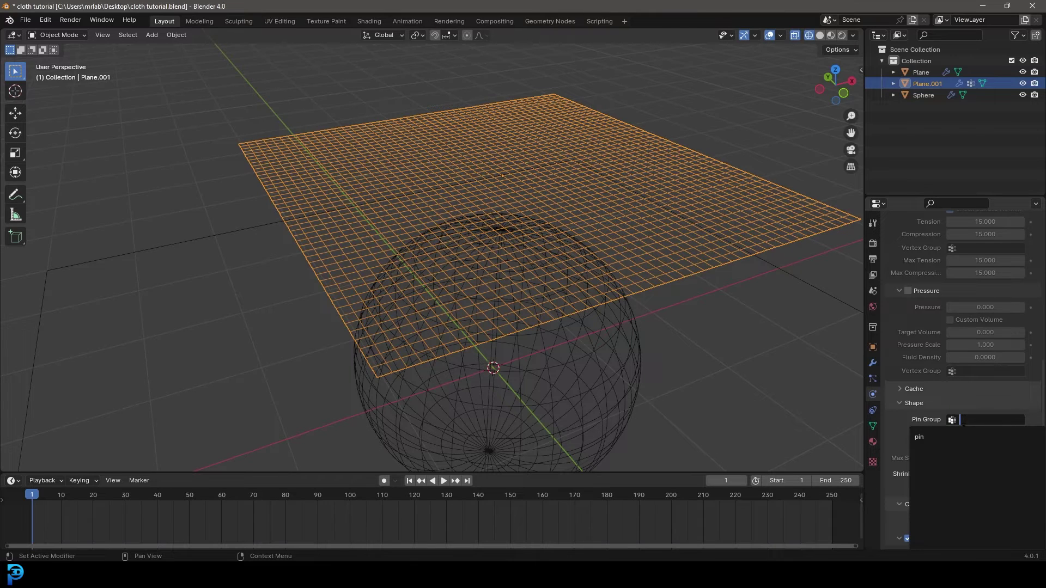
left_click(929, 436)
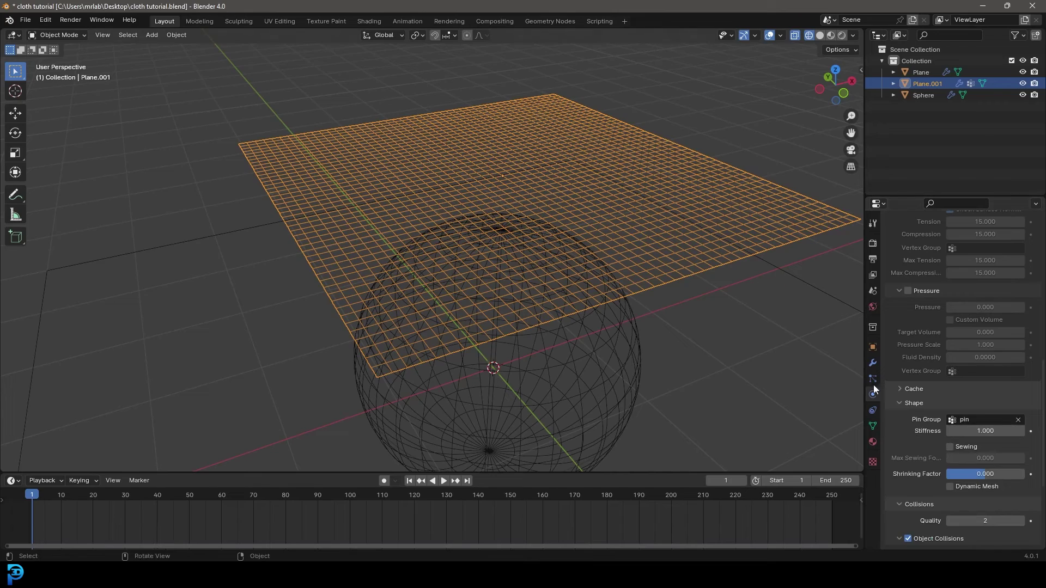
- Replay the simulation from frame 0 in solid shading to watch the pinned cloth drape
left_click(30, 494)
key("space")
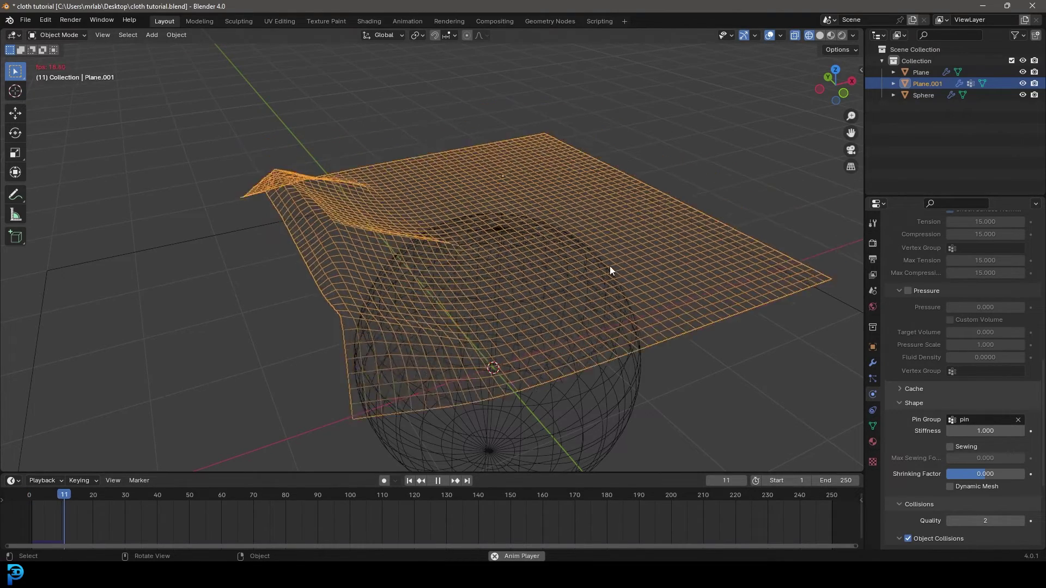
middle_click_drag(610, 265, 452, 249)
key("shift+z")
scroll(479, 227, "up", 1)
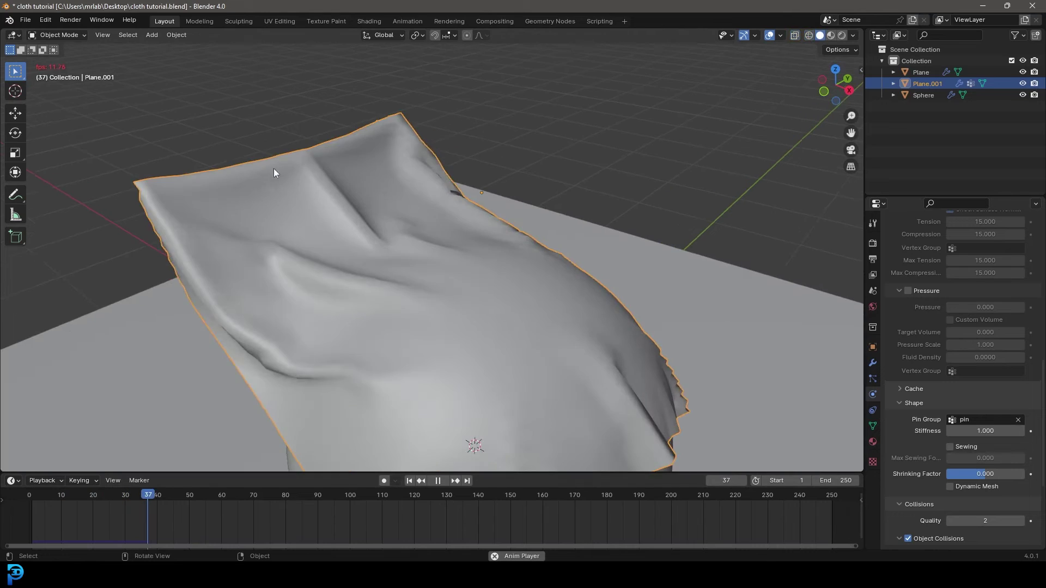
key("space")
scroll(352, 164, "down", 5)
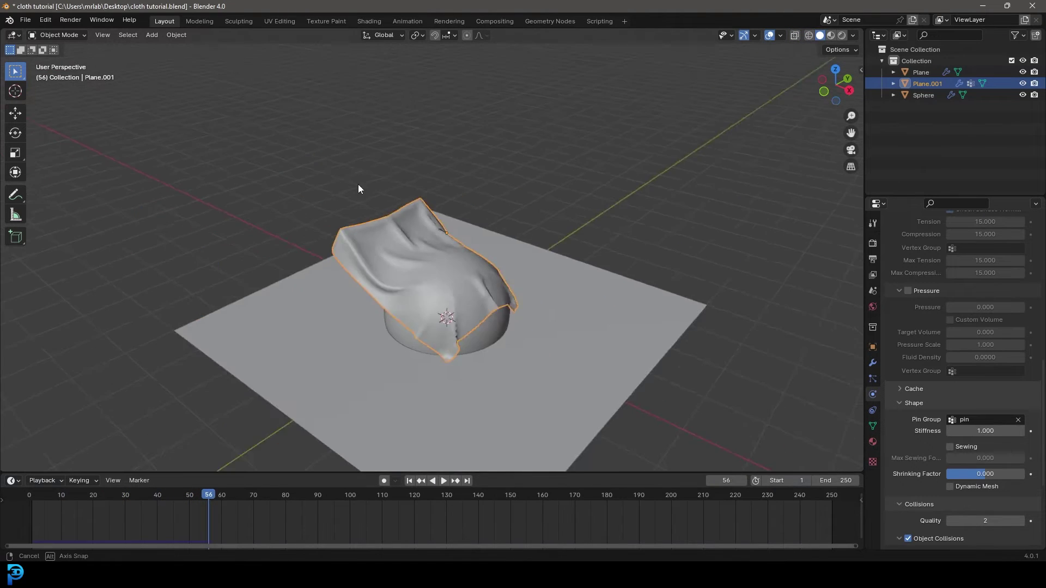
middle_click_drag(358, 184, 450, 215)
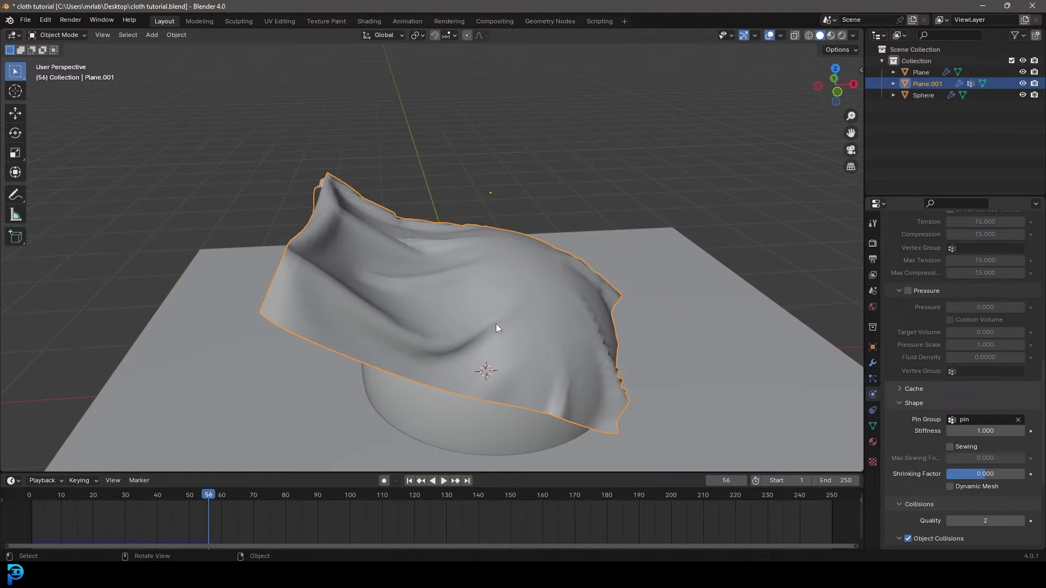
left_click(872, 426)
- Replace the previously pinned vertex with the cloth's corner vertex in the pin group
key("Tab")
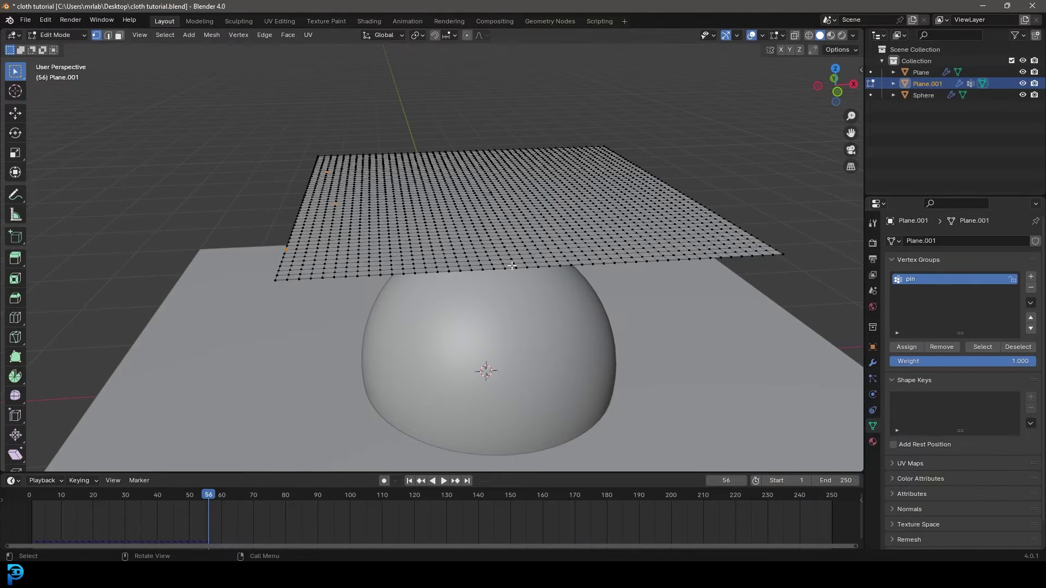
middle_click_drag(466, 207, 466, 233)
key("z")
left_click(383, 240)
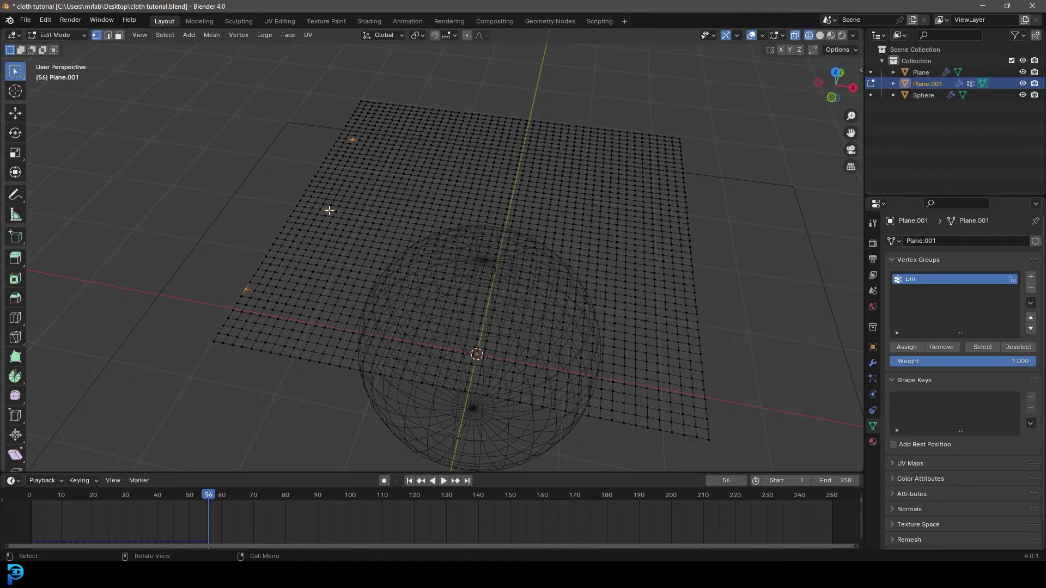
left_click(327, 210)
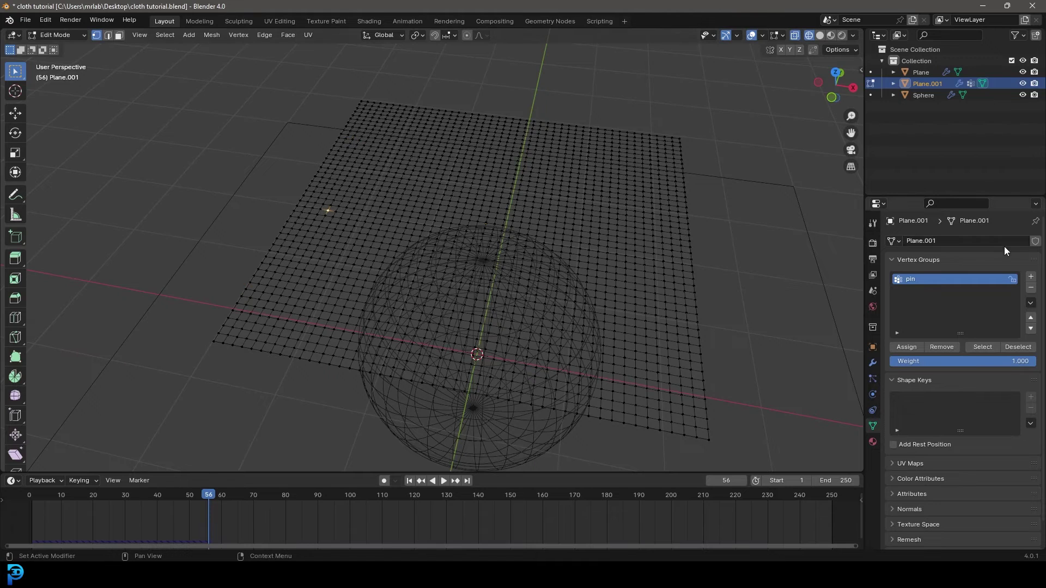
left_click(939, 348)
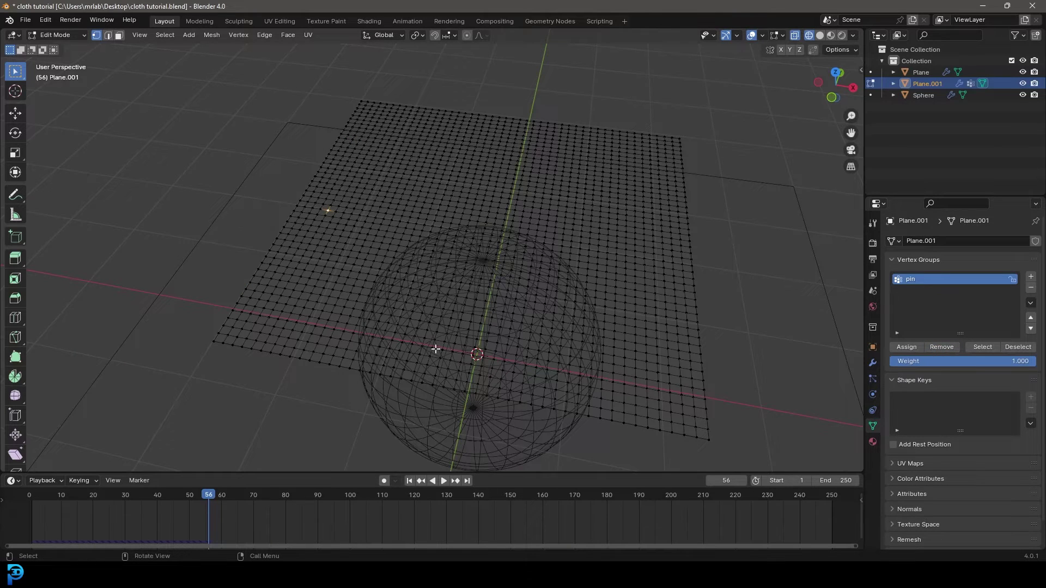
left_click(680, 155)
left_click(913, 347)
key("Tab")
- Replay the simulation from the start in solid shading
left_click(175, 503)
key("space")
left_click_drag(175, 503, 21, 527)
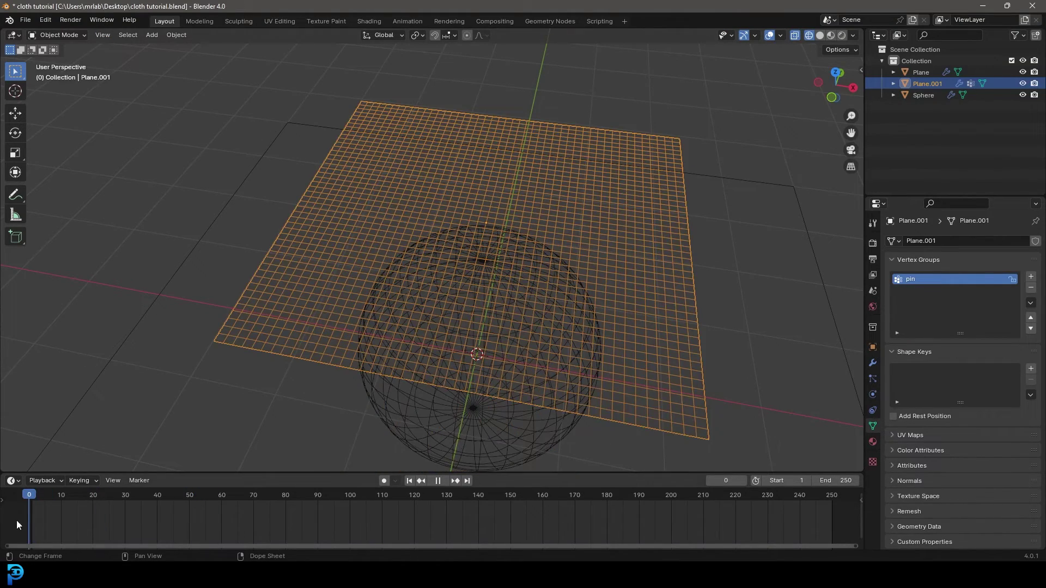
key("space")
key("z")
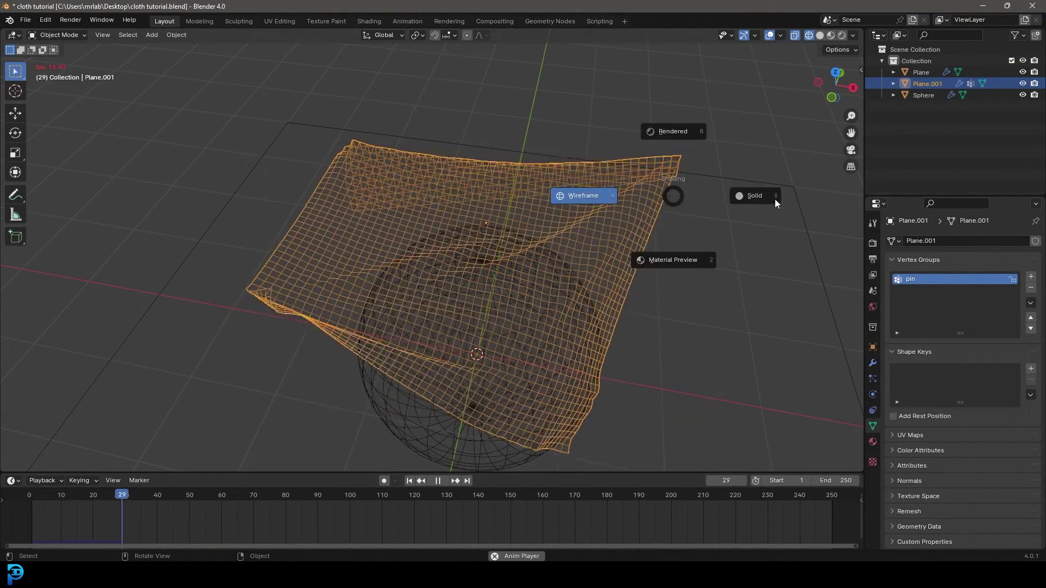
left_click(662, 271)
middle_click_drag(662, 271, 600, 244)
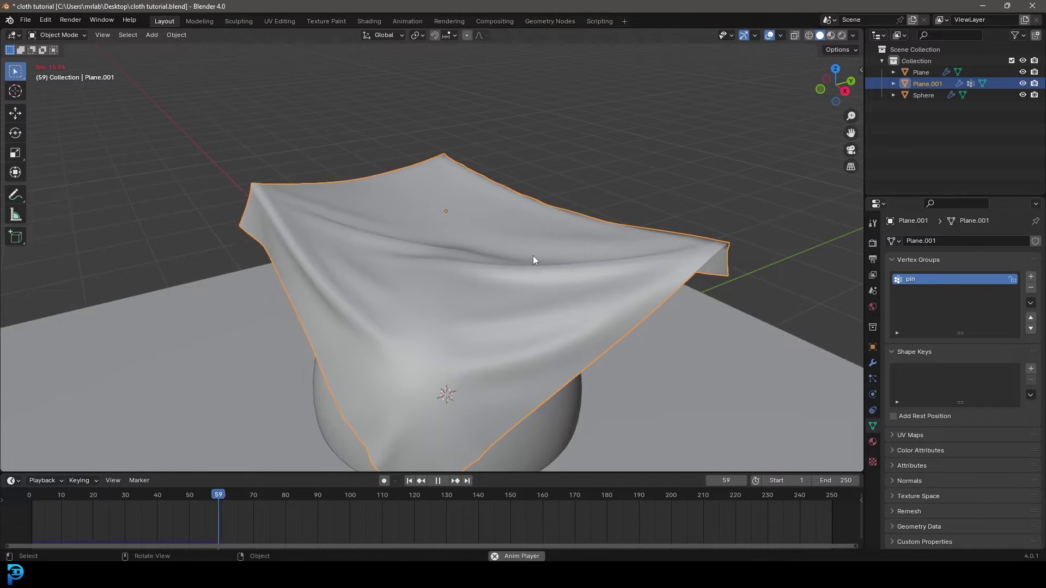
key("space")
middle_click_drag(401, 287, 460, 284)
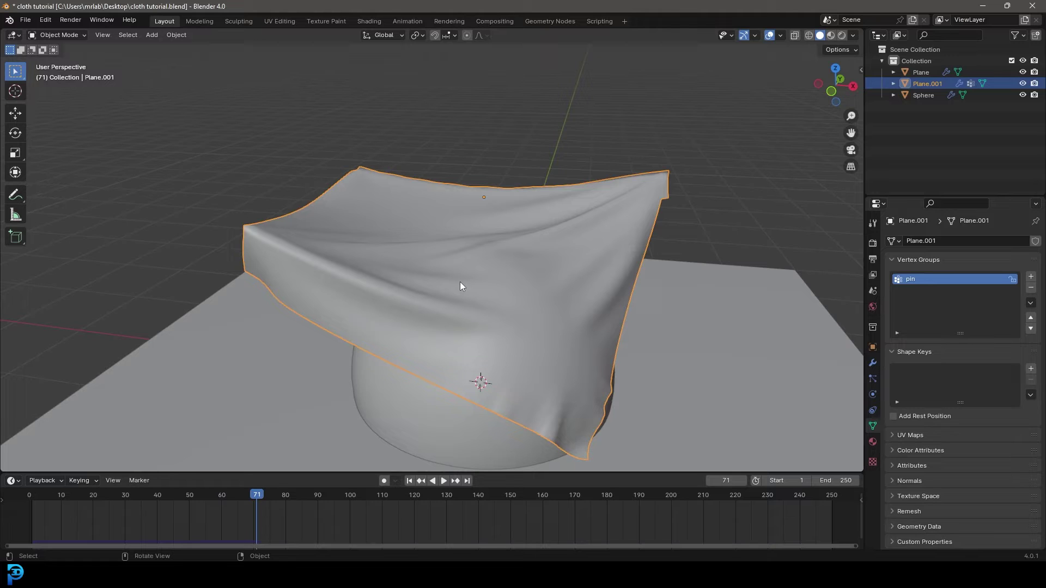
- Restart from the first frame and stop playback at frame 53 with the cloth draped
key("shift+Left")
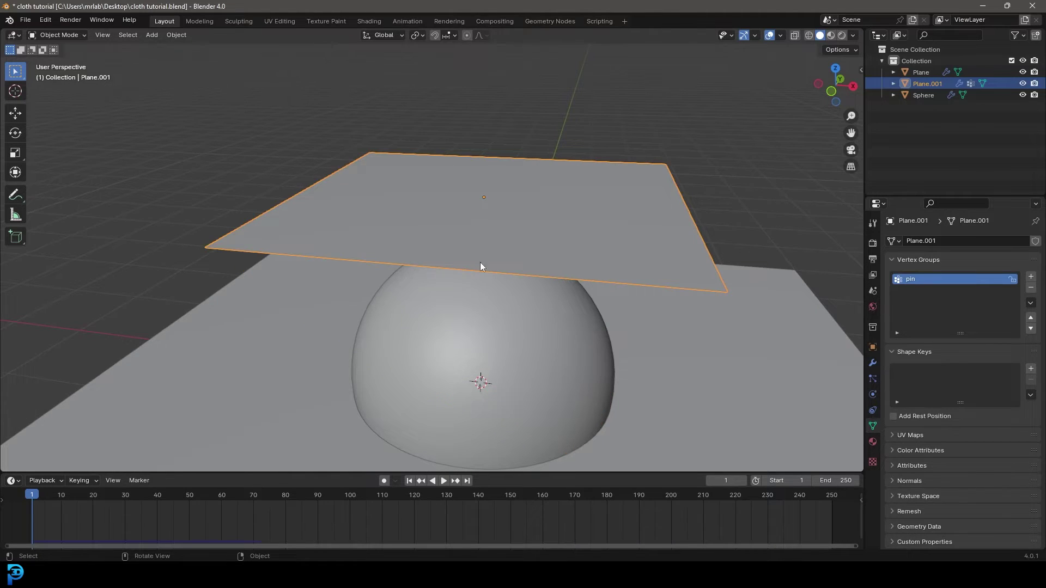
middle_click_drag(479, 263, 244, 215)
scroll(310, 169, "up", 3)
key("space")
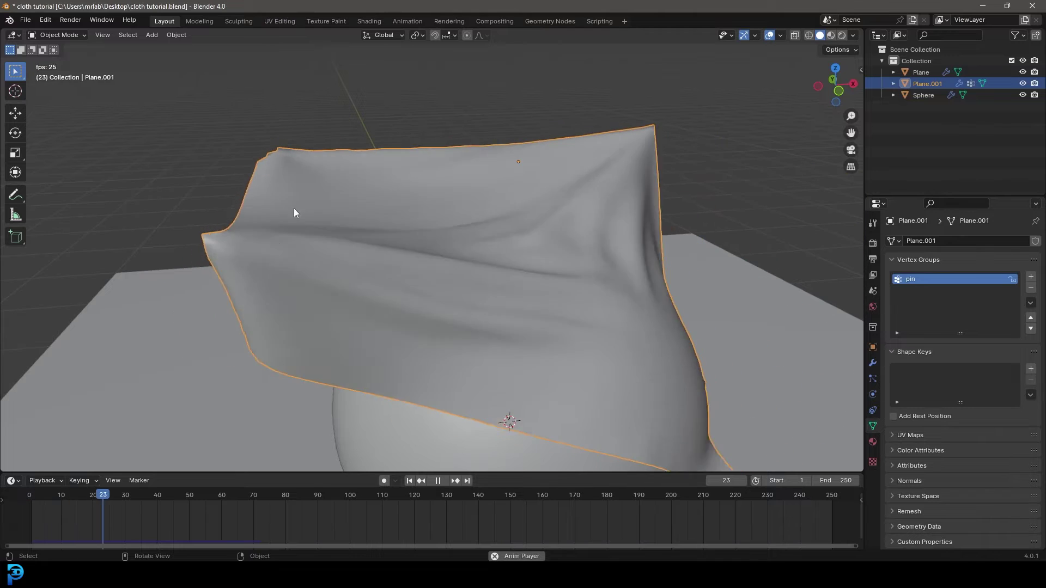
scroll(445, 202, "down", 3)
key("space")
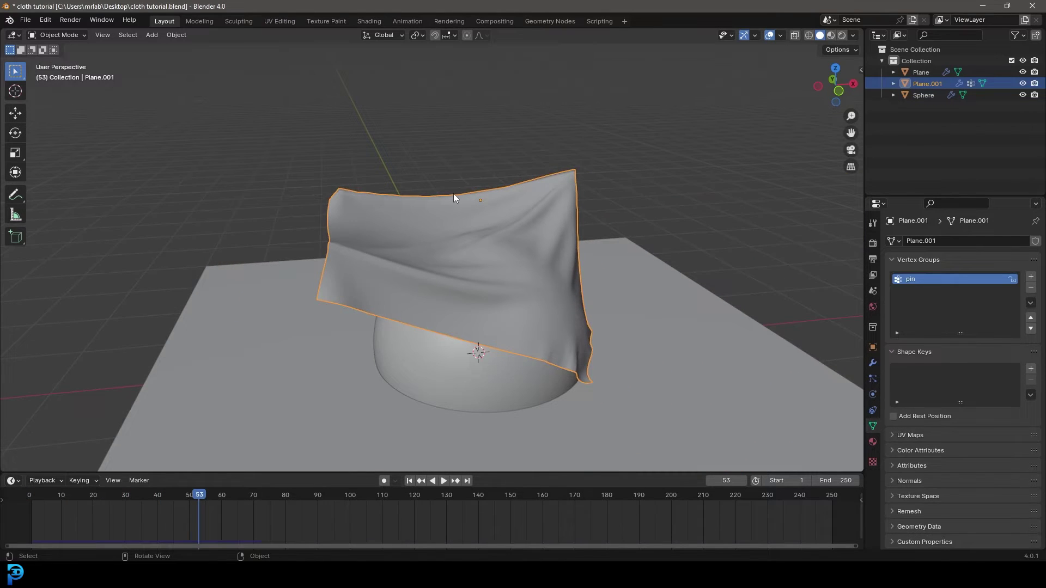
key("shift")
key("Tab")
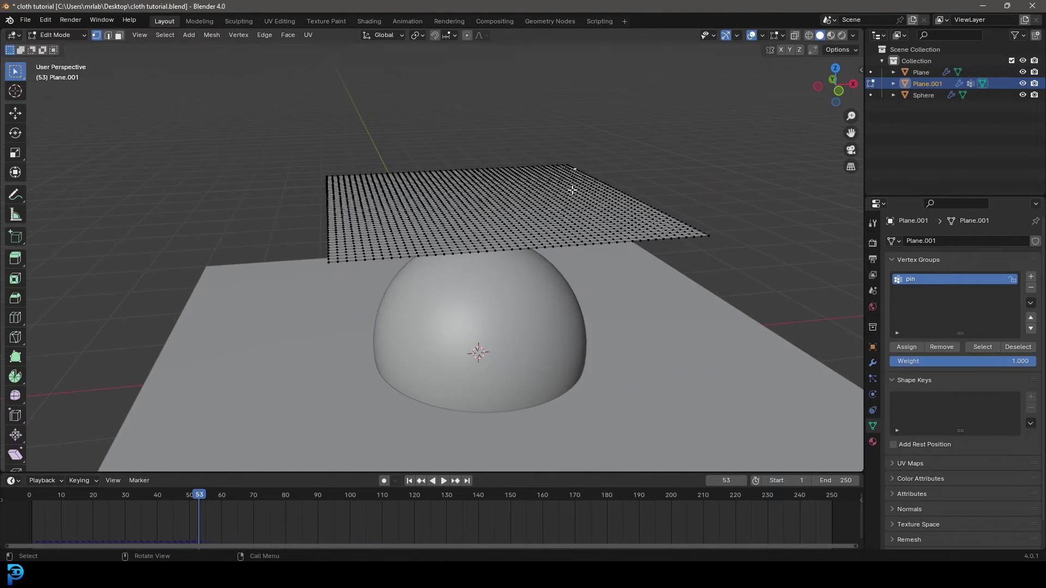
middle_click_drag(577, 182, 599, 214)
key("a")
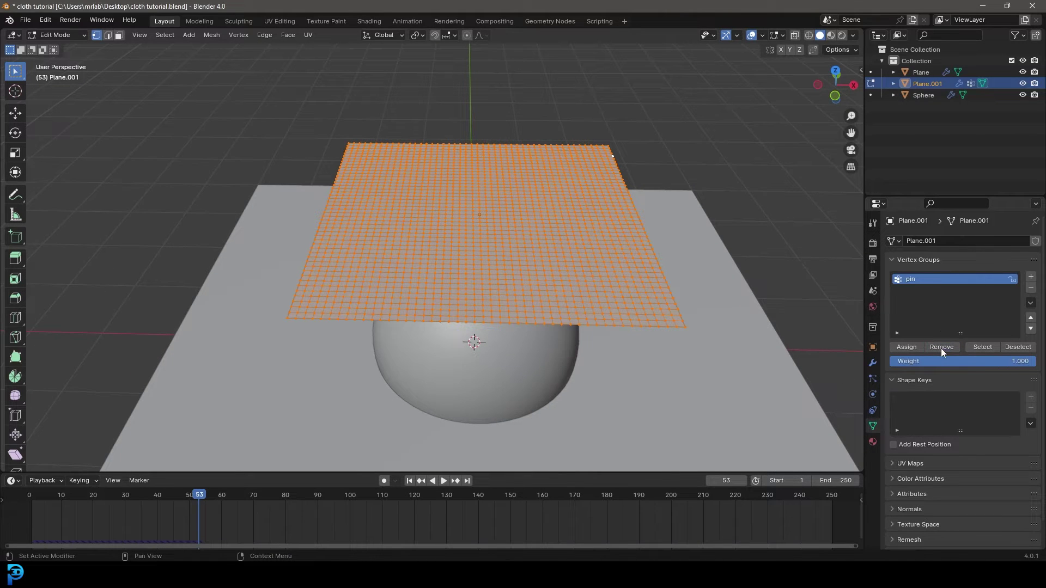
scroll(353, 270, "up", 3)
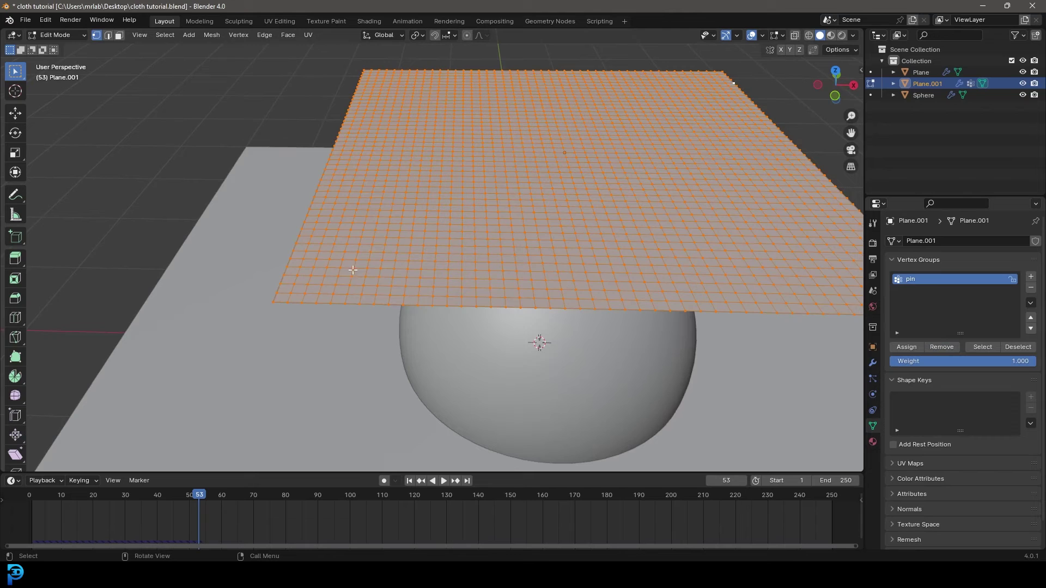
left_click(270, 315)
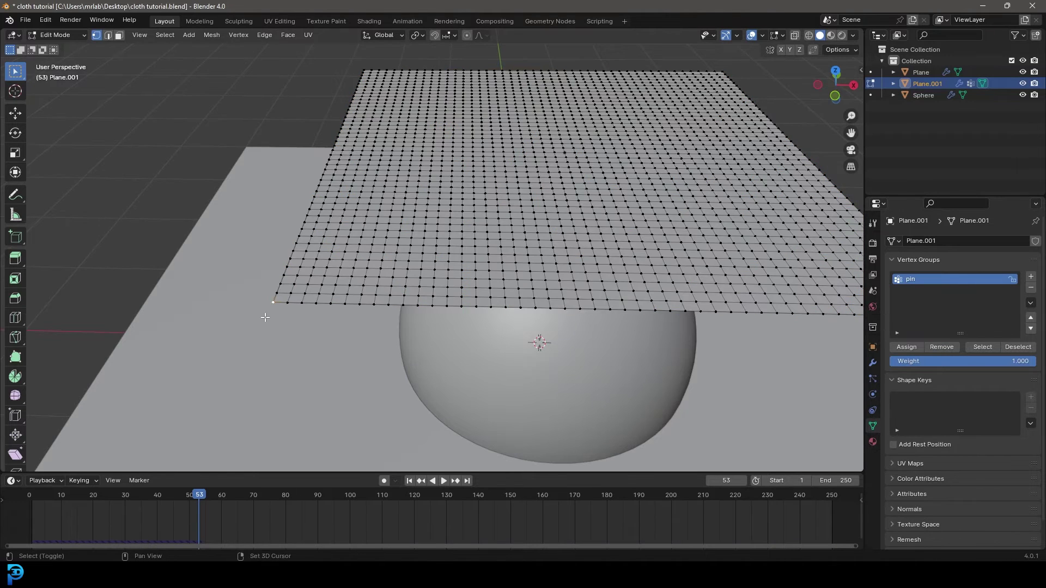
scroll(289, 310, "up", 5)
scroll(256, 327, "down", 5)
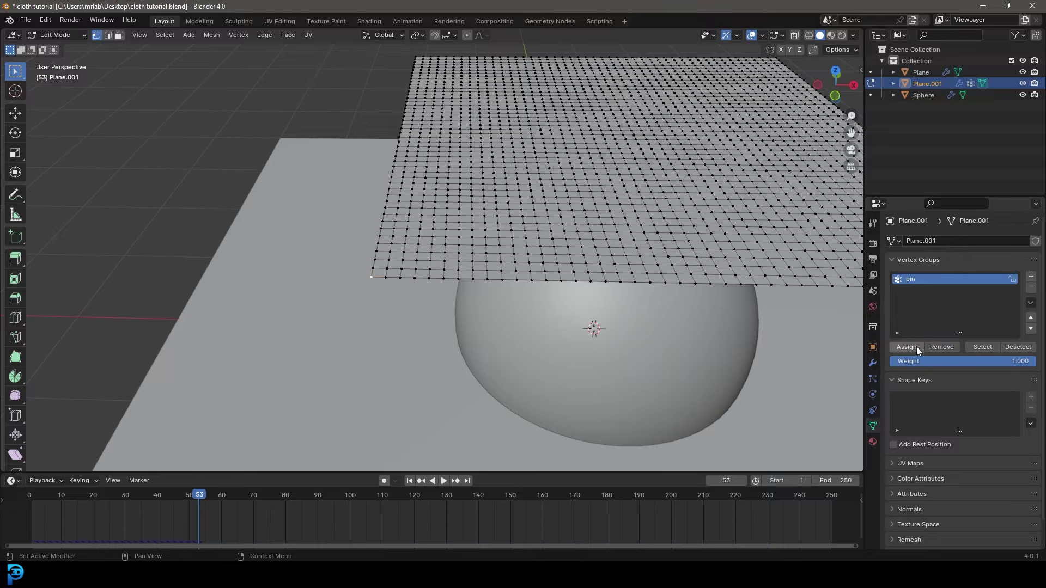
scroll(415, 259, "down", 3)
scroll(399, 271, "up", 3)
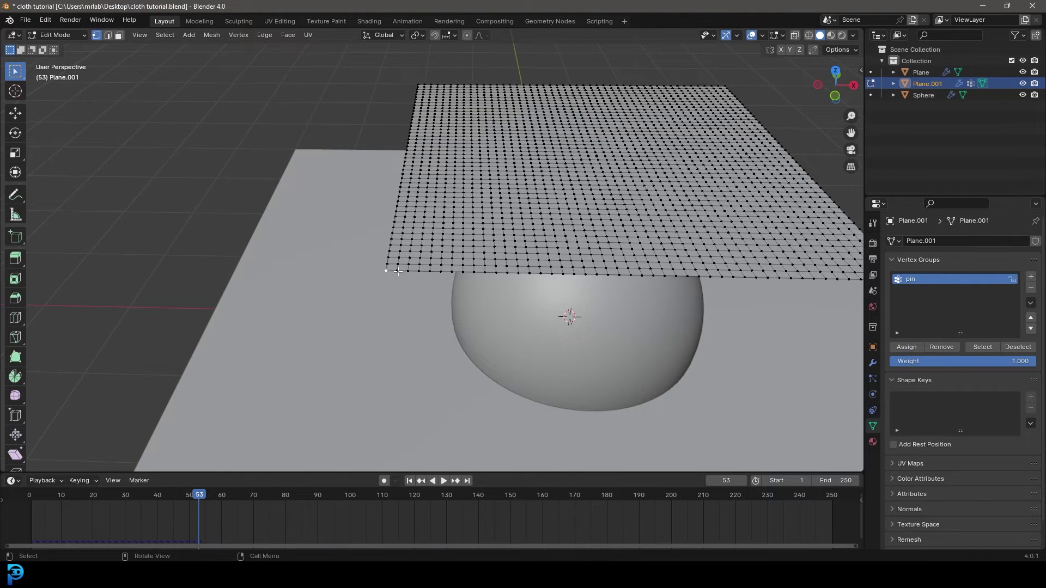
middle_click_drag(397, 273, 381, 281)
scroll(354, 292, "up", 4)
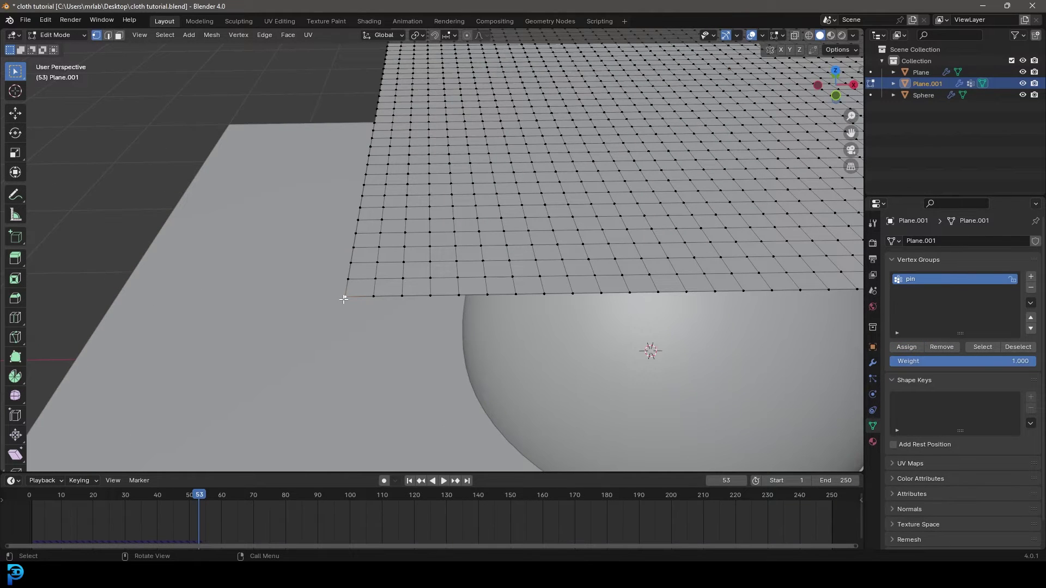
key("shift+a")
key("space")
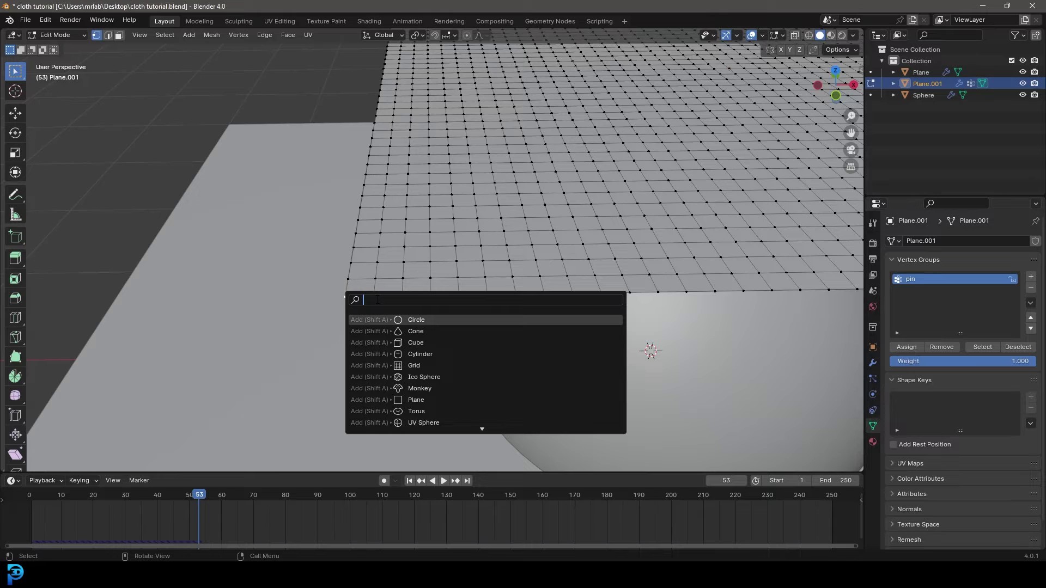
type("hook")
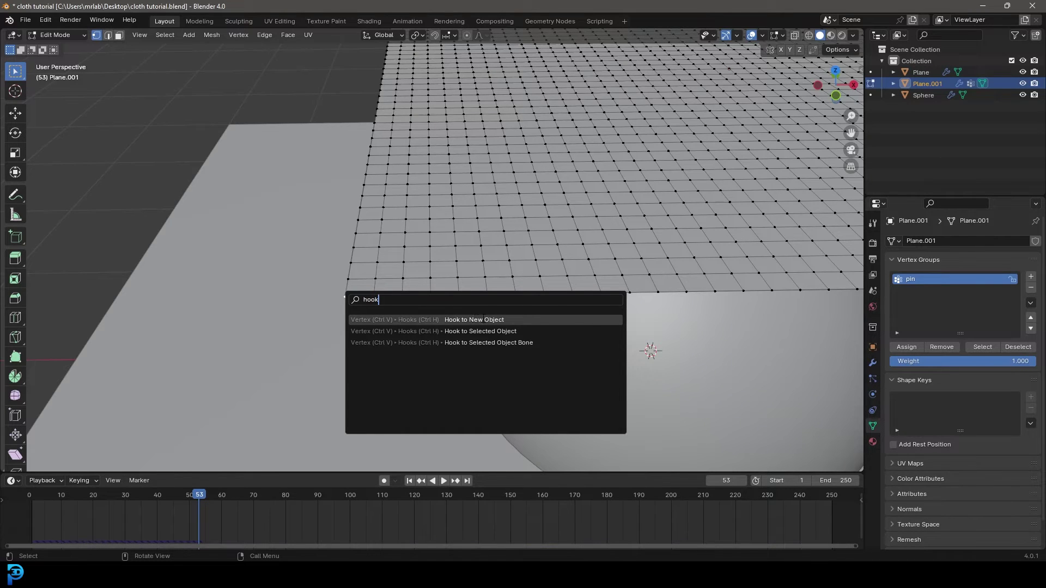
key("Return")
middle_click_drag(348, 294, 379, 232)
middle_click_drag(271, 80, 355, 147, "shift")
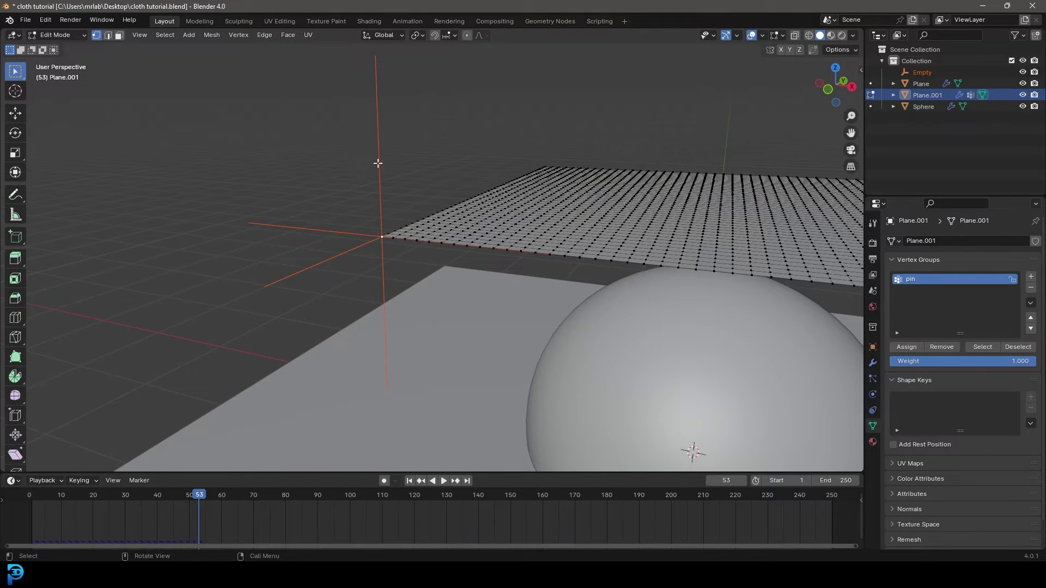
left_click(70, 36)
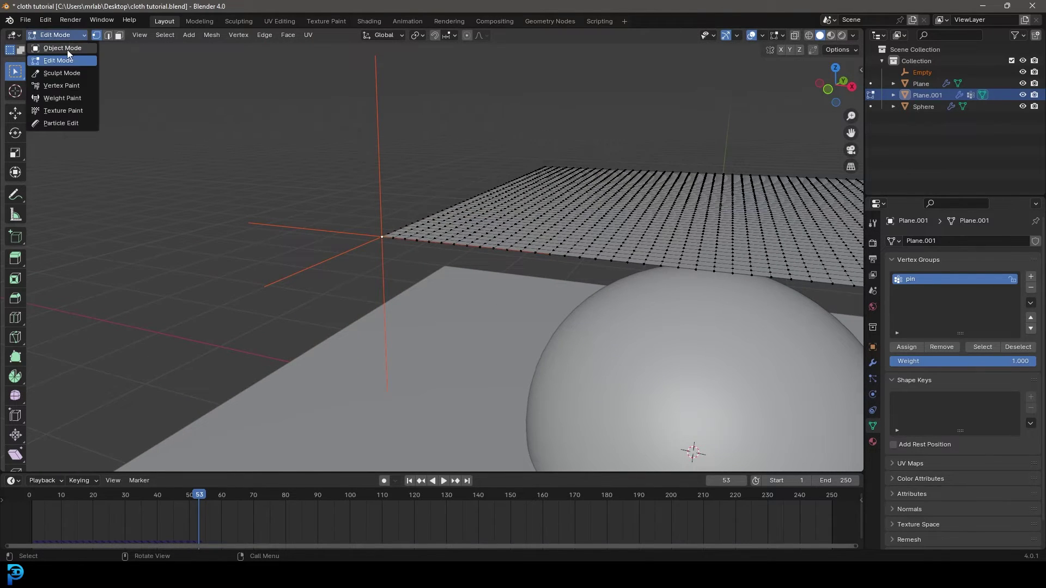
left_click(67, 49)
left_click(25, 498)
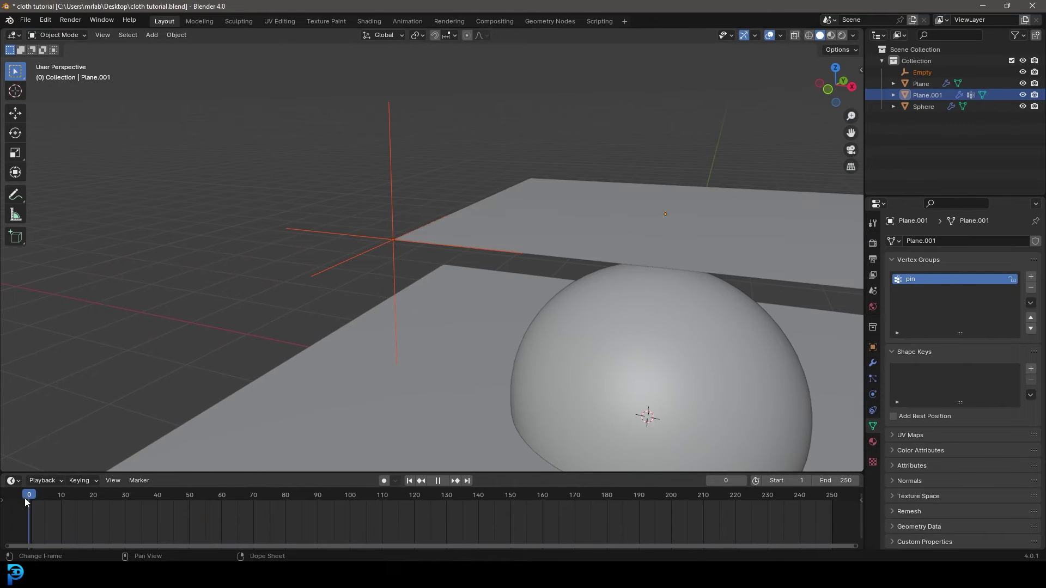
left_click(390, 129)
scroll(430, 152, "up", 4)
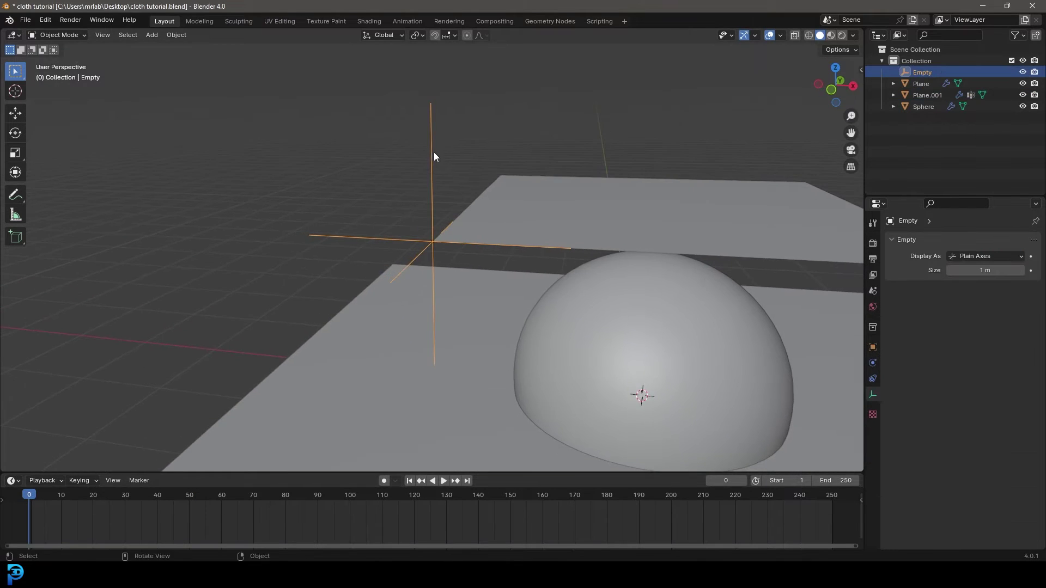
key("g")
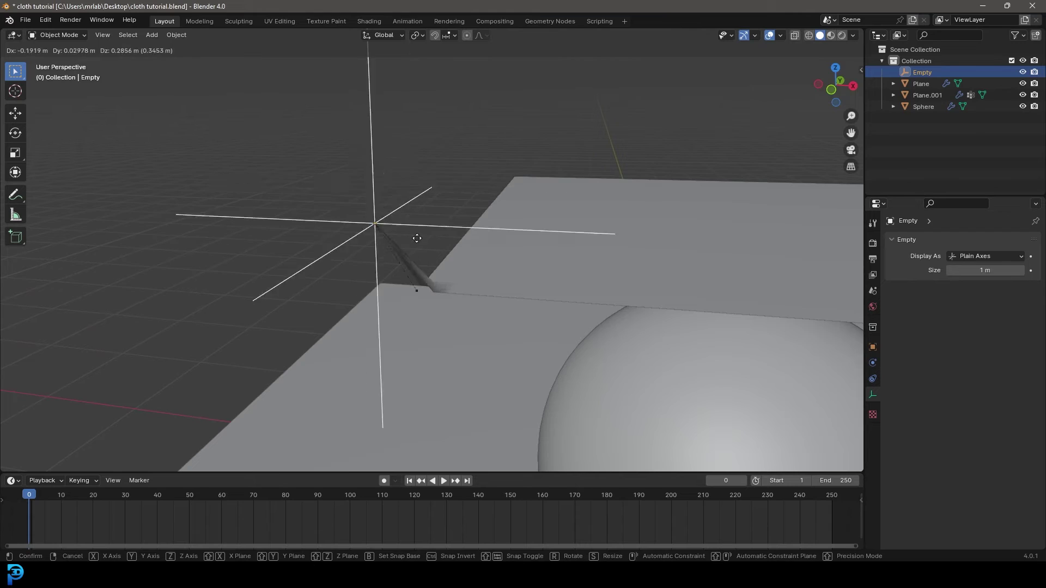
key("Escape")
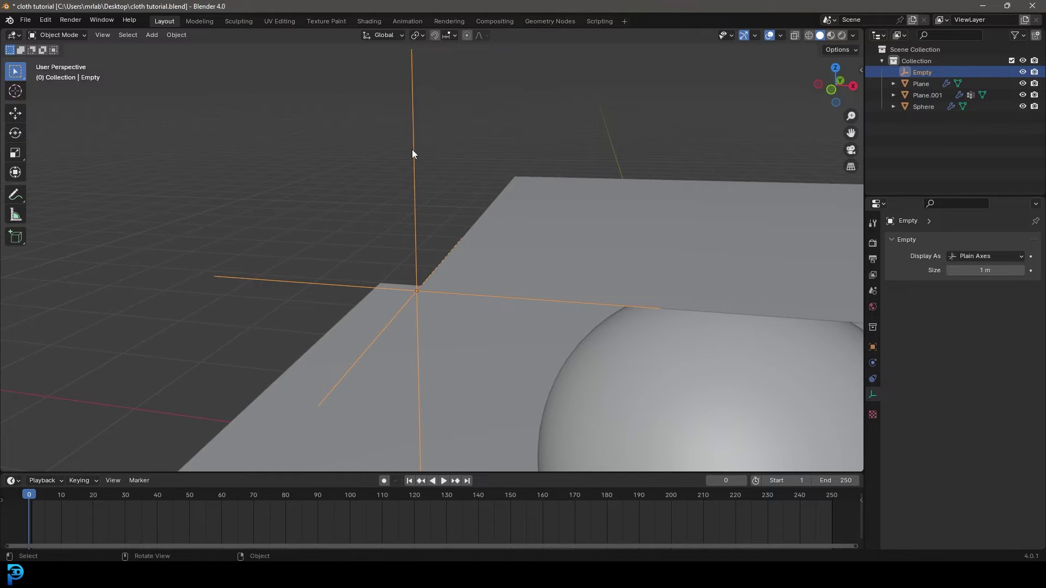
left_click(537, 188)
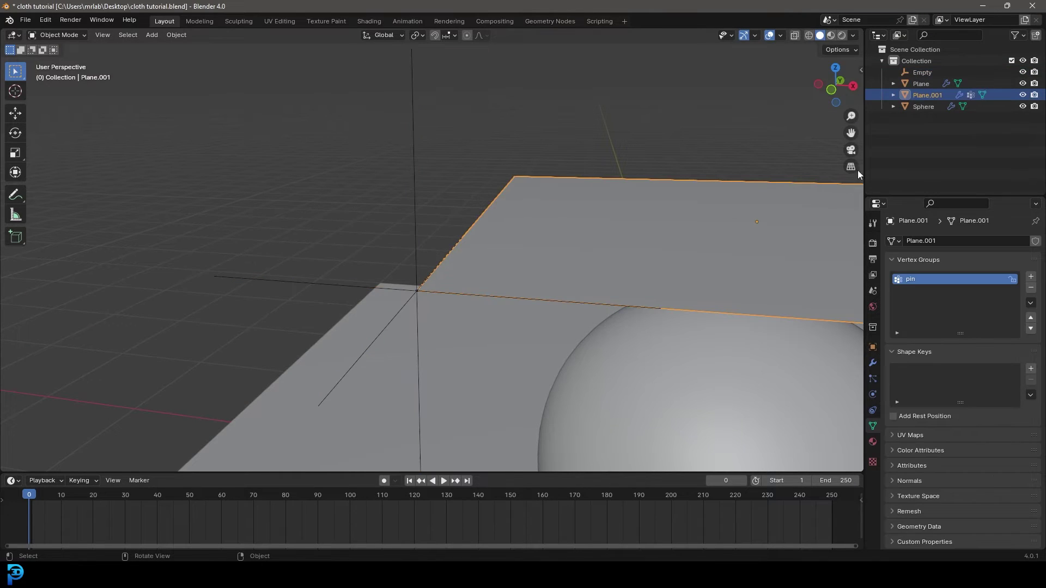
- Move the Cloth modifier below Hook-Empty, test by dragging the Empty during playback, then reset
left_click(871, 363)
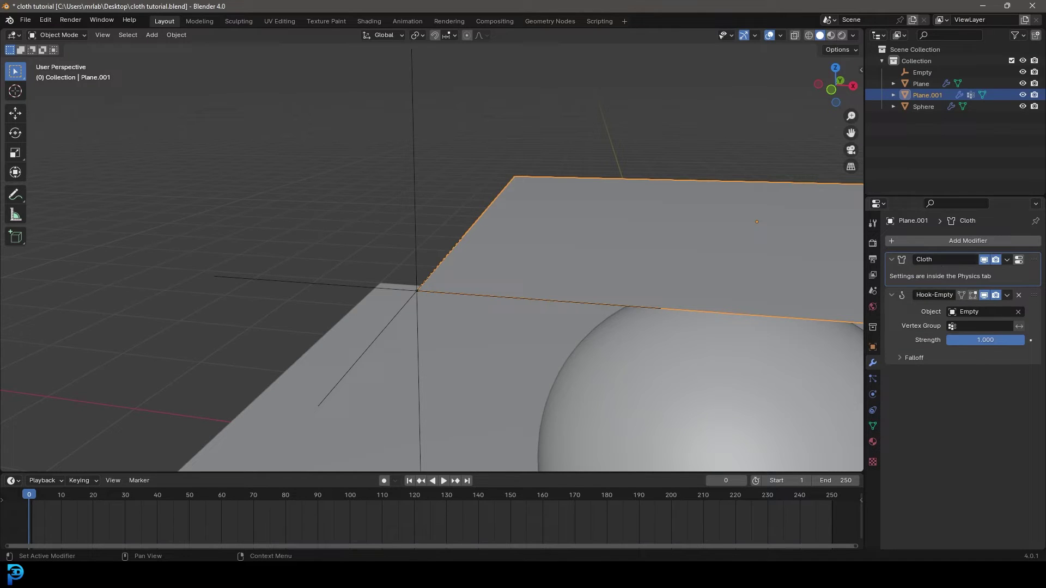
left_click_drag(1033, 261, 1030, 332)
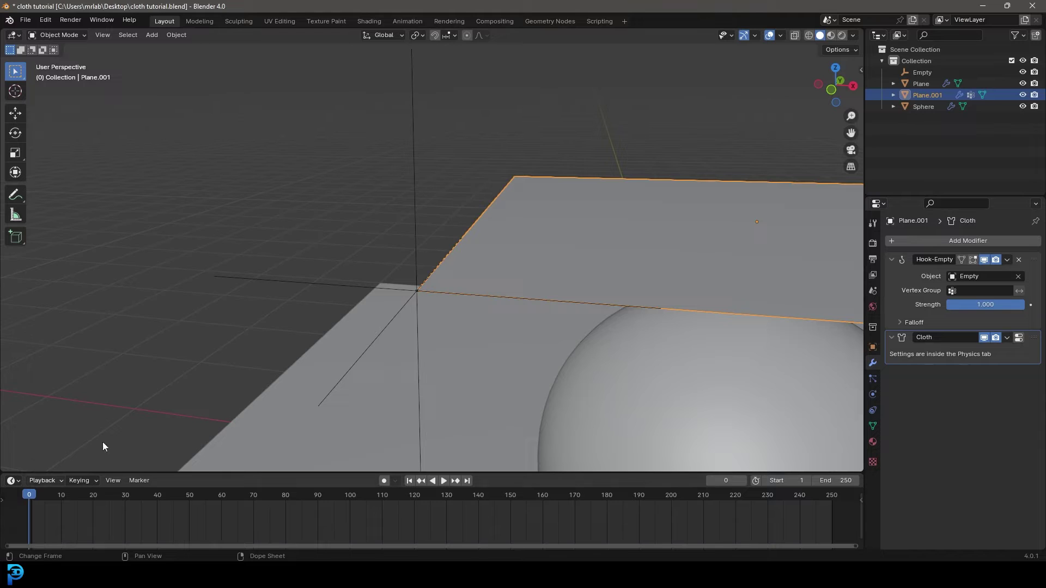
key("space")
left_click(416, 241)
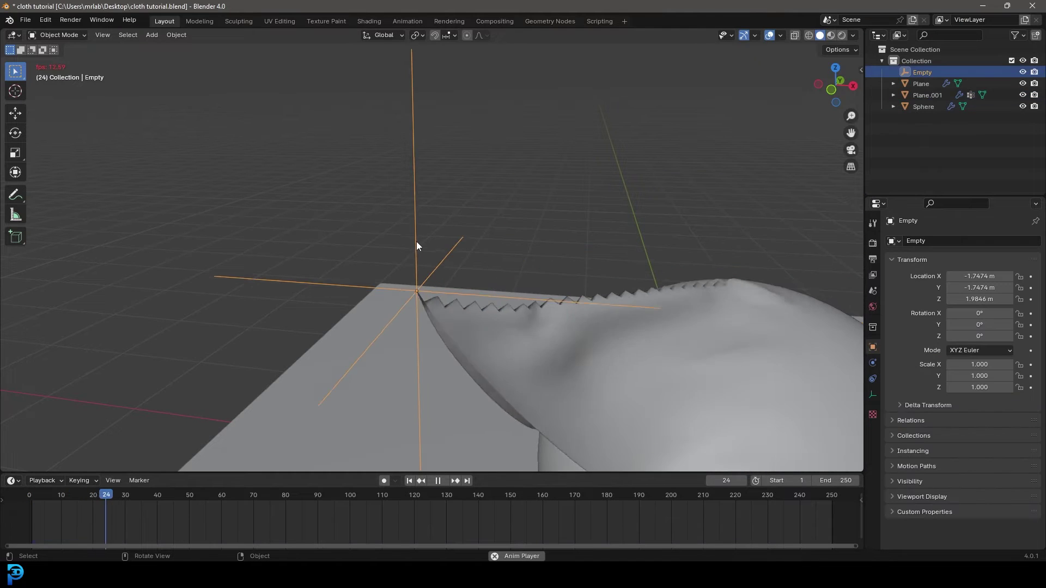
key("g")
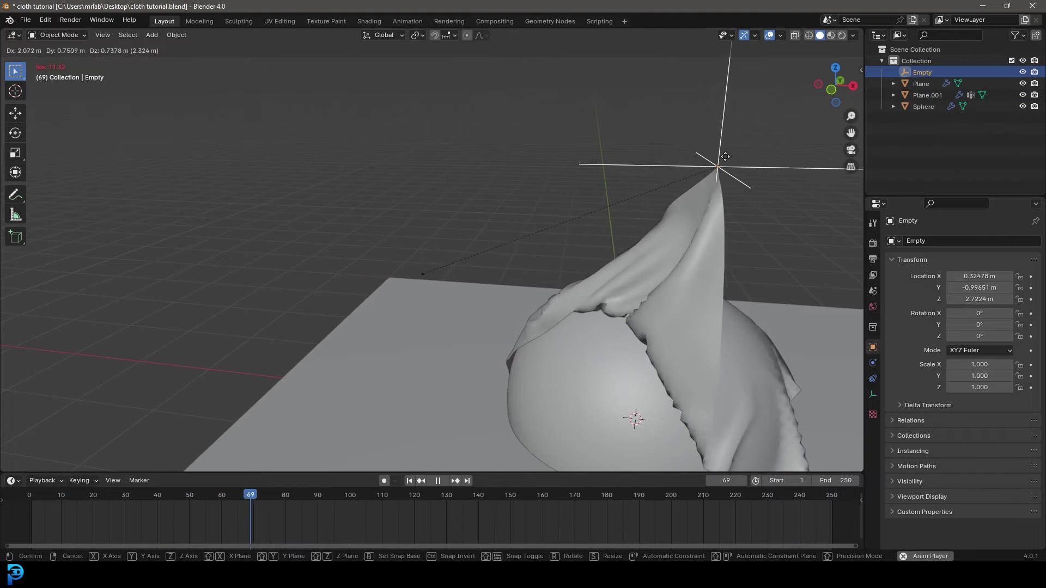
left_click(424, 268)
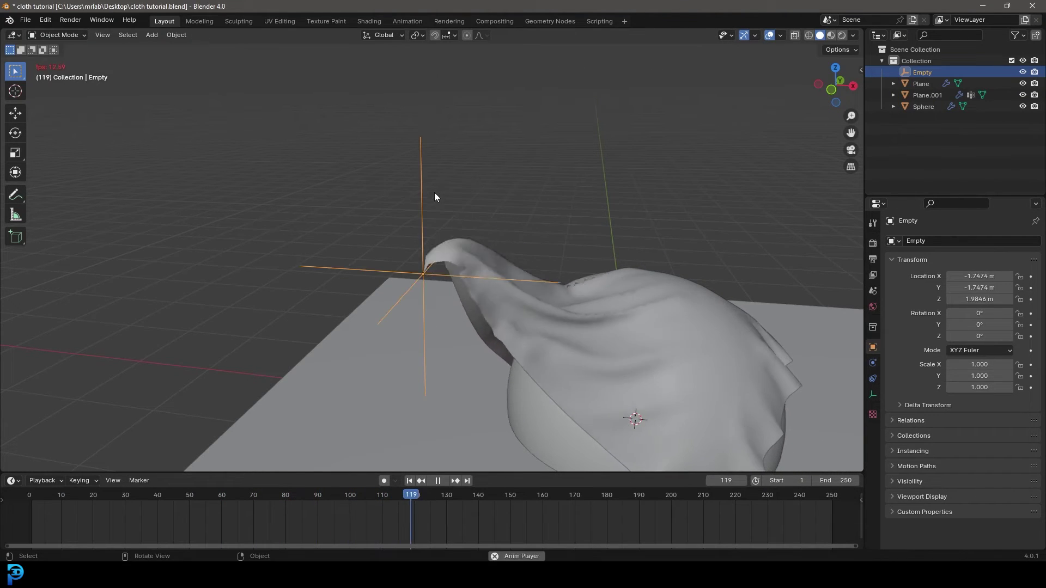
key("space")
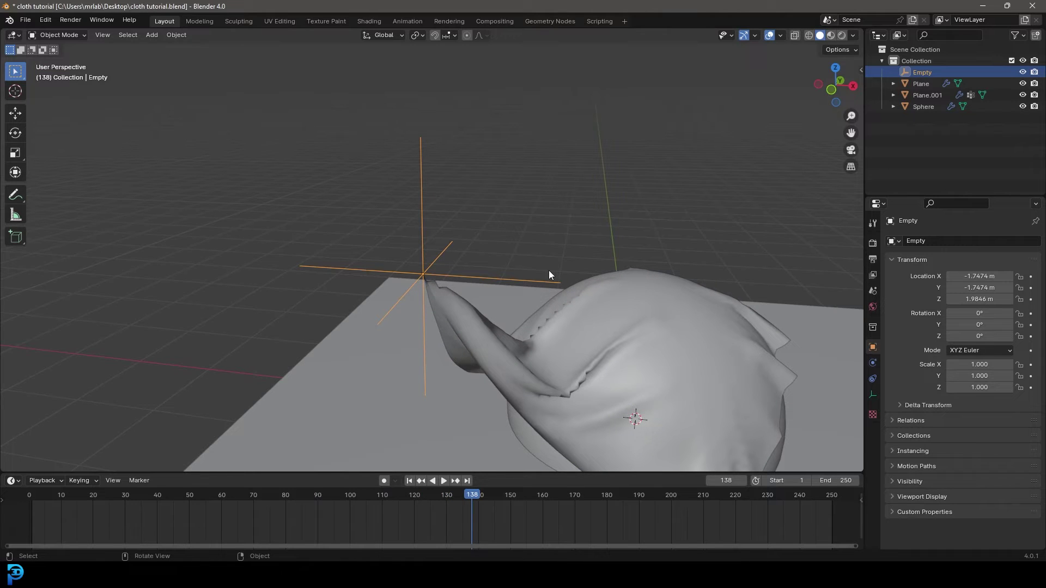
key("shift+Left")
- Select the cloth plane Plane.001 and enter Edit Mode to view its vertex grid
scroll(548, 270, "down", 4)
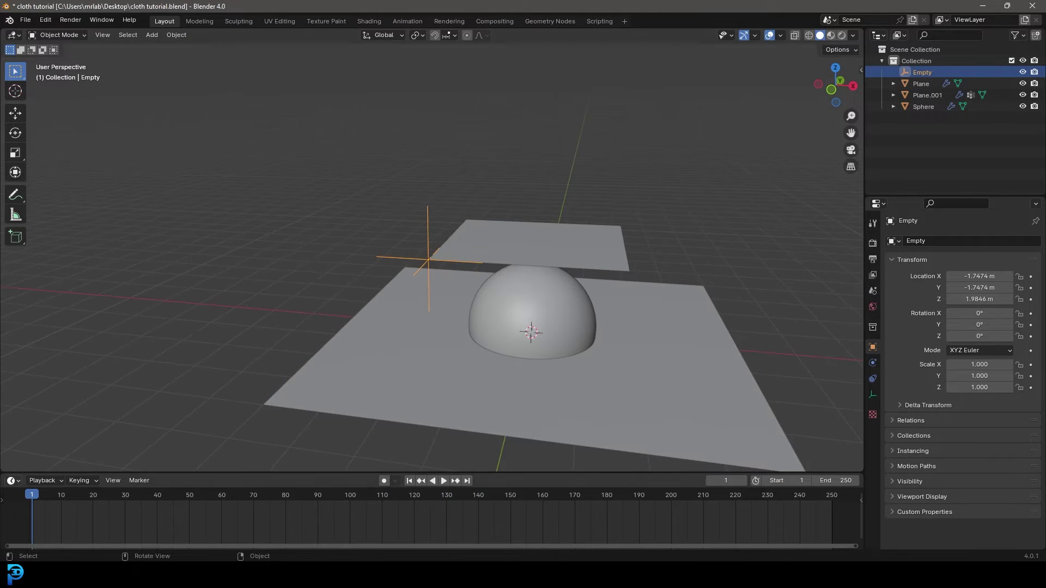
scroll(541, 174, "up", 3)
scroll(530, 154, "up", 2)
left_click(530, 154)
middle_click_drag(530, 154, 381, 218)
scroll(477, 168, "up", 2)
key("Tab")
scroll(324, 248, "up", 3)
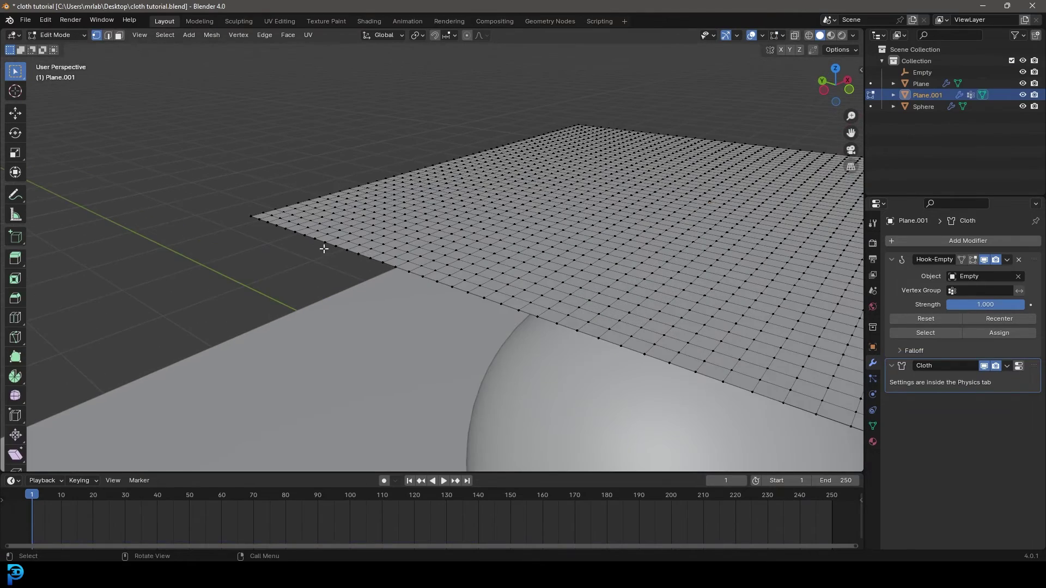
middle_click_drag(326, 245, 461, 200)
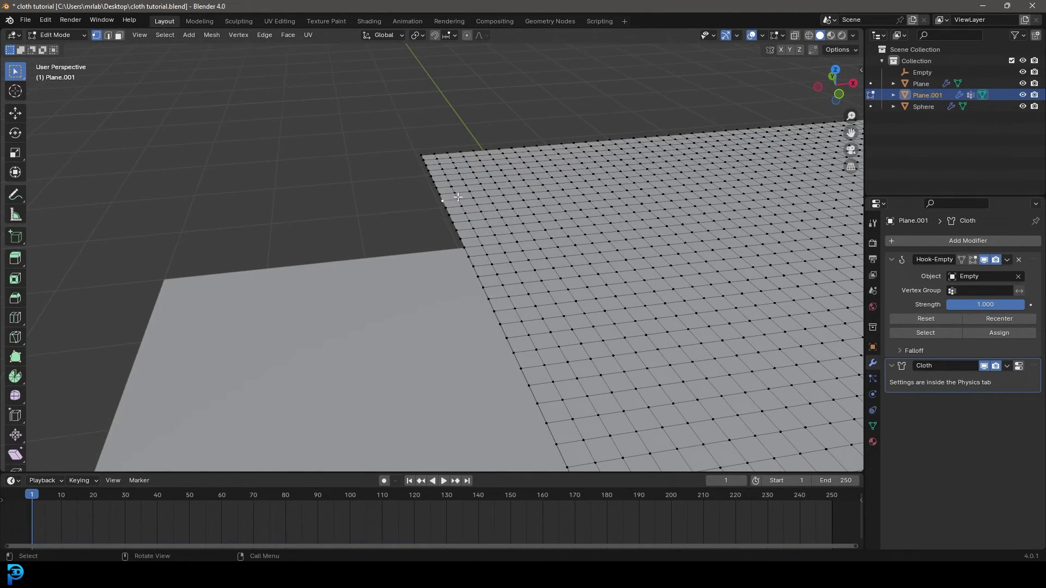
scroll(490, 196, "down", 3)
middle_click_drag(490, 196, 493, 251)
scroll(493, 250, "up", 1)
- Hook another corner vertex of the plane to a new Empty with 'Hook to New Object'
left_click(873, 426)
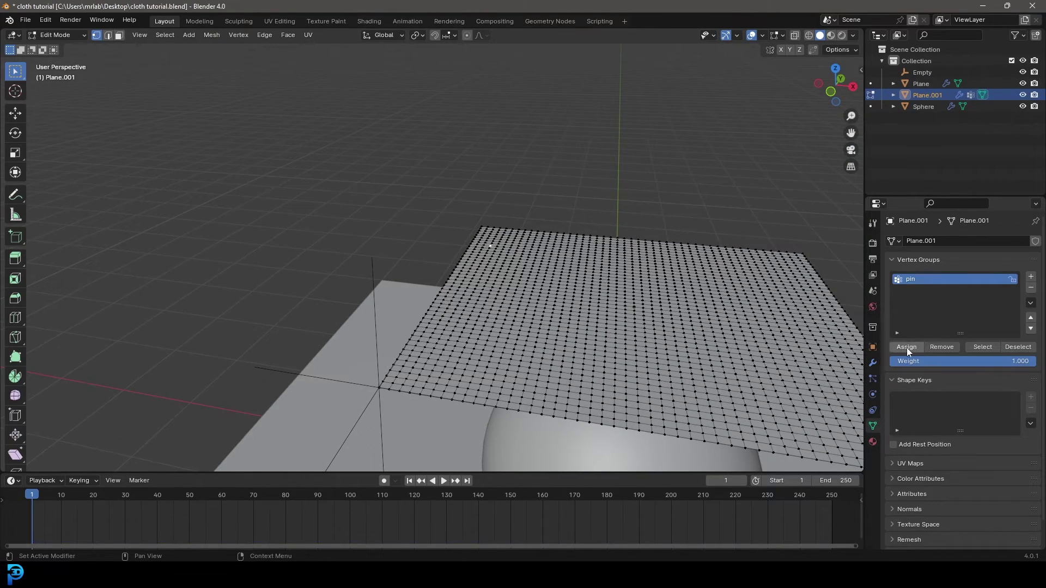
middle_click_drag(479, 311, 464, 245)
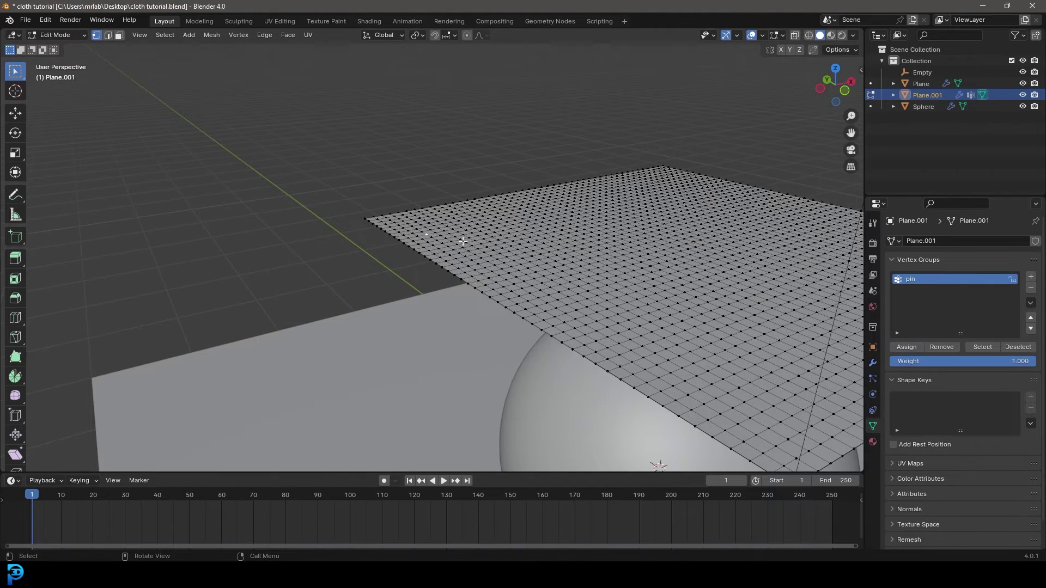
key("F3")
type("hook")
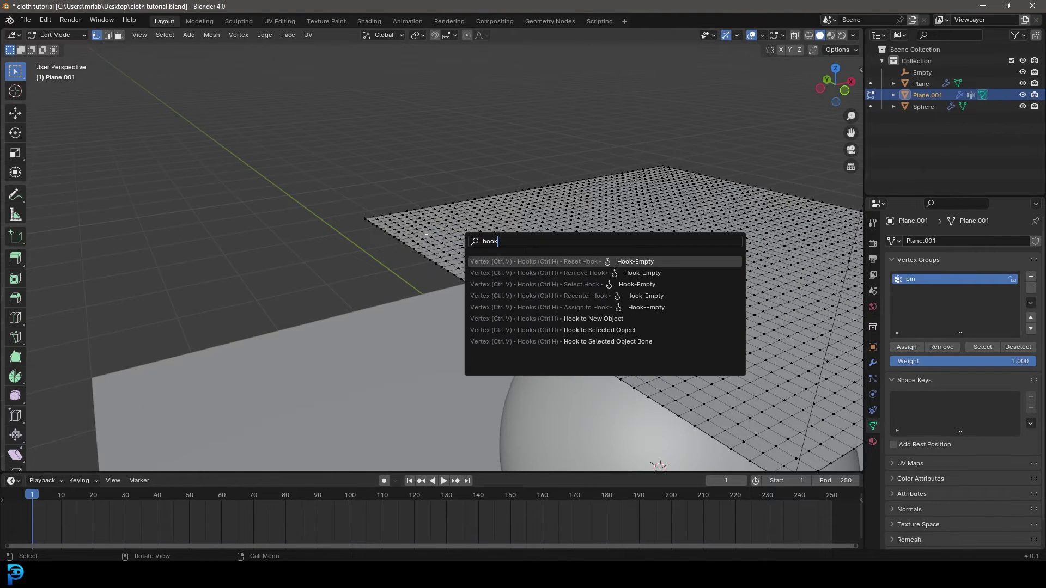
left_click(603, 318)
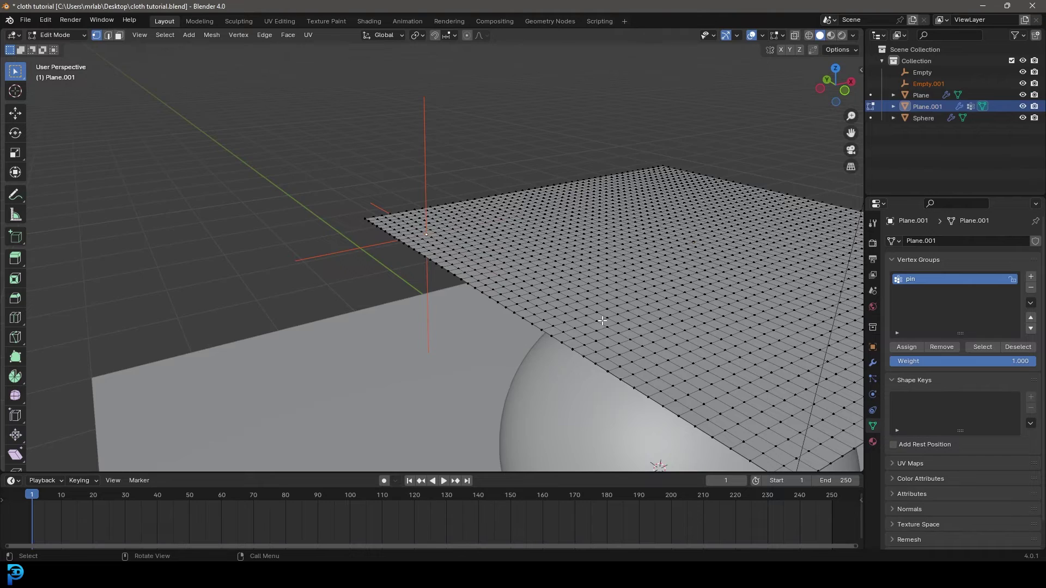
- Back in Object Mode, move the Cloth modifier below both hook modifiers
scroll(520, 285, "down", 3)
key("Tab")
middle_click_drag(520, 284, 470, 253)
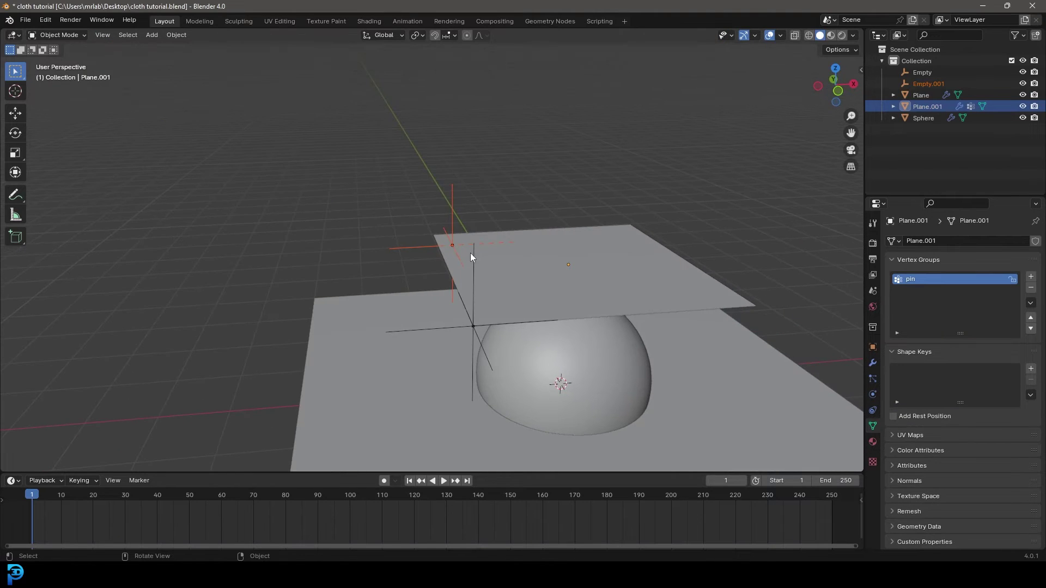
left_click(872, 363)
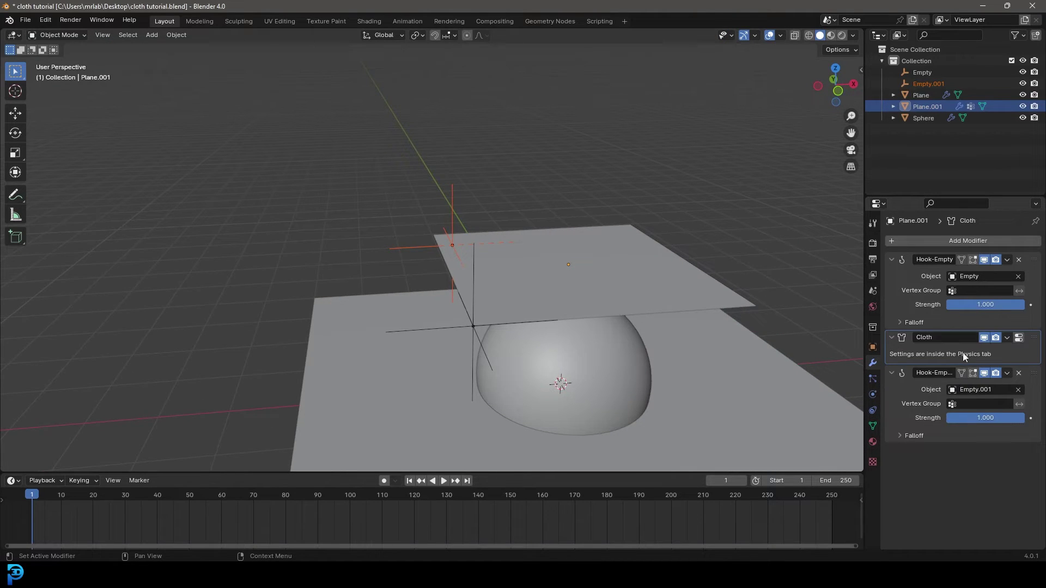
left_click_drag(1033, 337, 1033, 416)
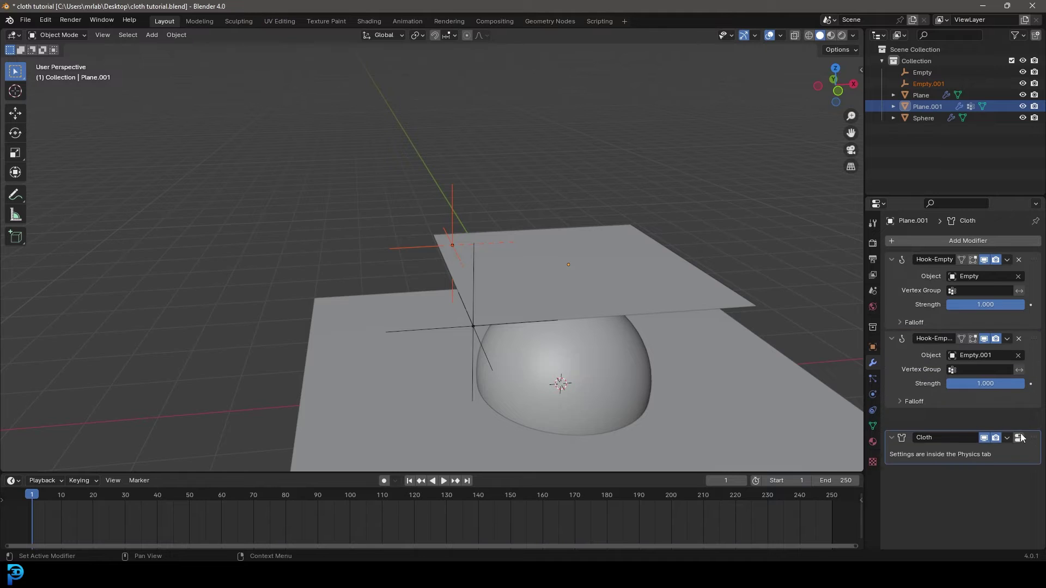
- Play and stop the simulation, then select Empty.001 at the cloth's corner
scroll(501, 262, "up", 2)
key("space")
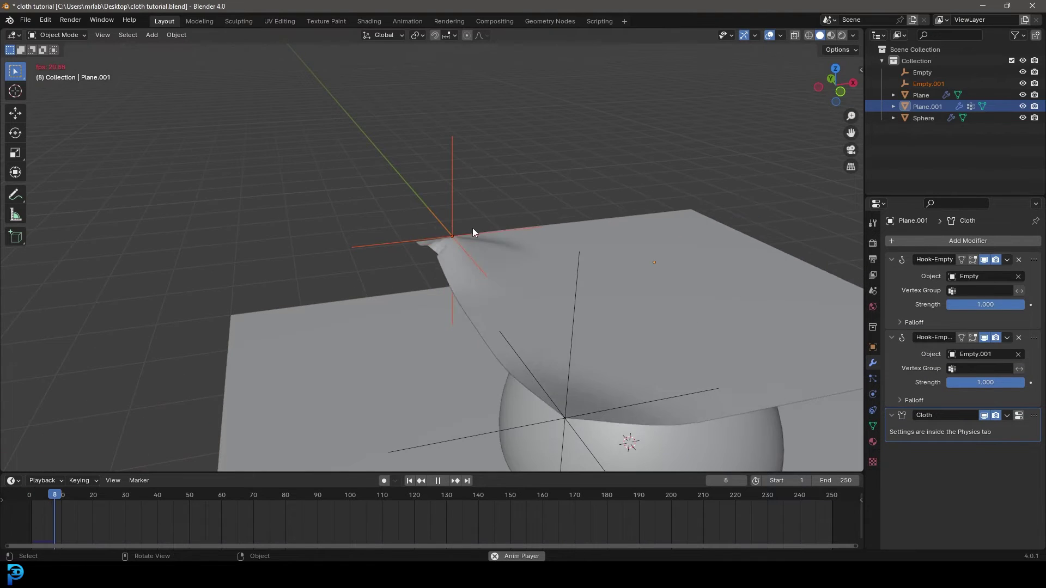
key("Escape")
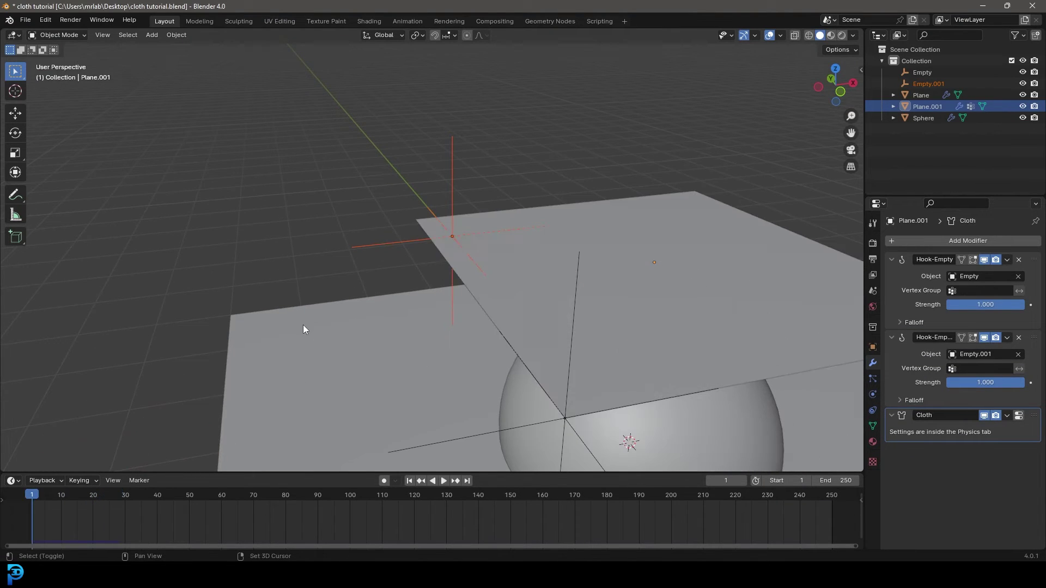
left_click(446, 144)
middle_click_drag(446, 144, 246, 409)
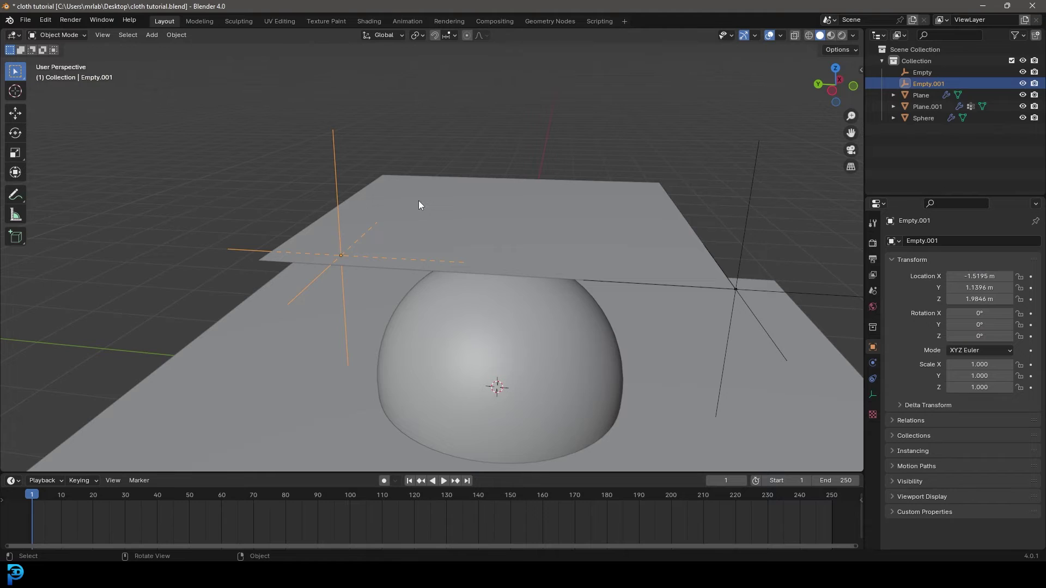
- Keyframe Location & Rotation of Empty.001 and the other Empty at frame 1
key("i")
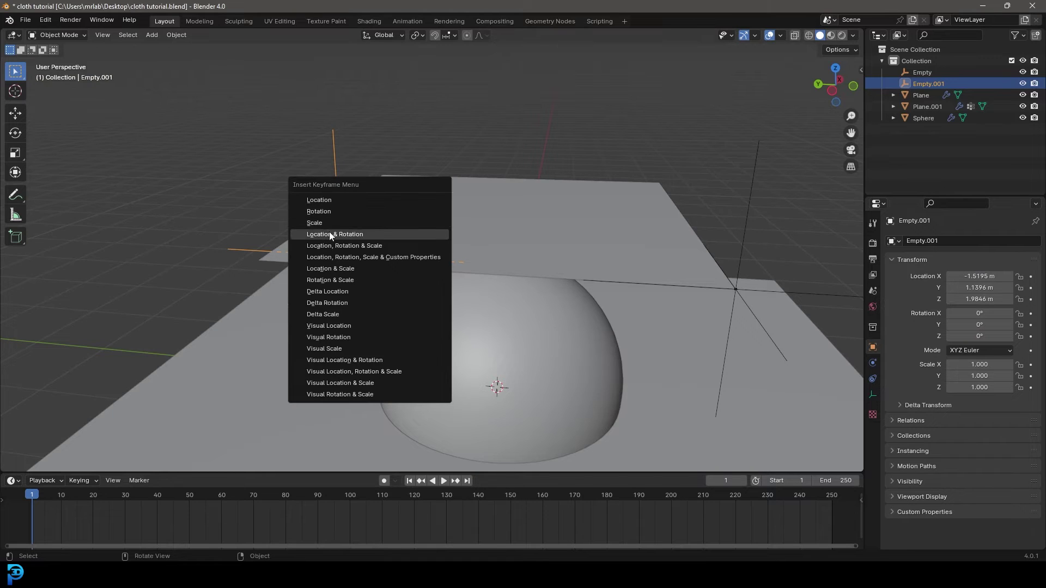
left_click(356, 234)
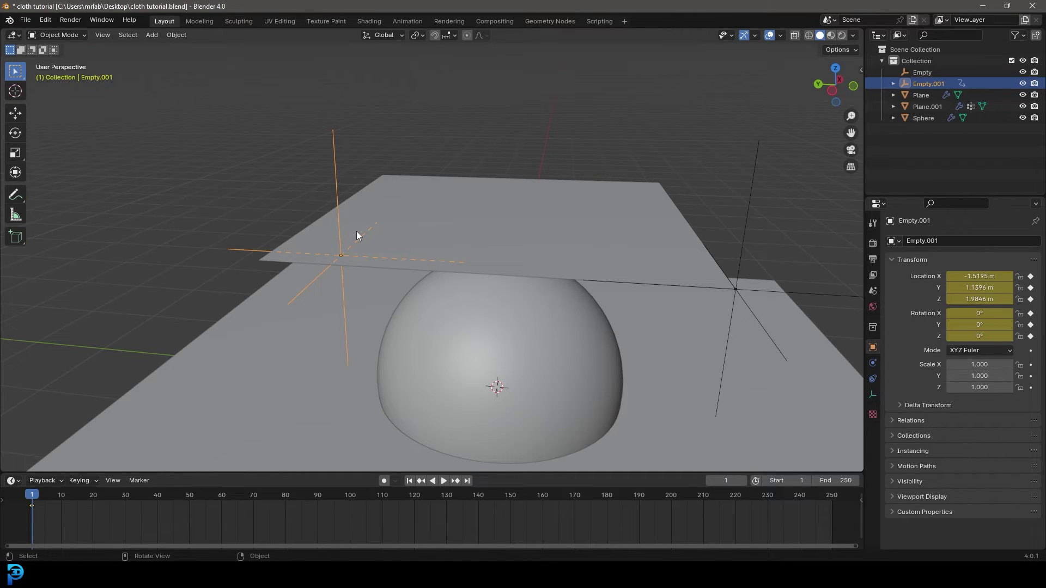
left_click(757, 148)
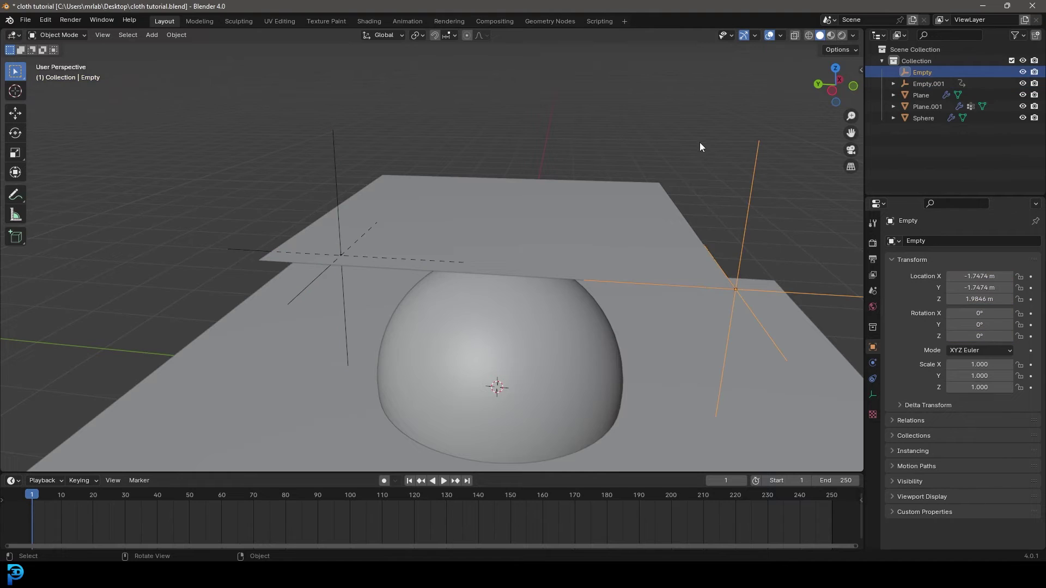
key("i")
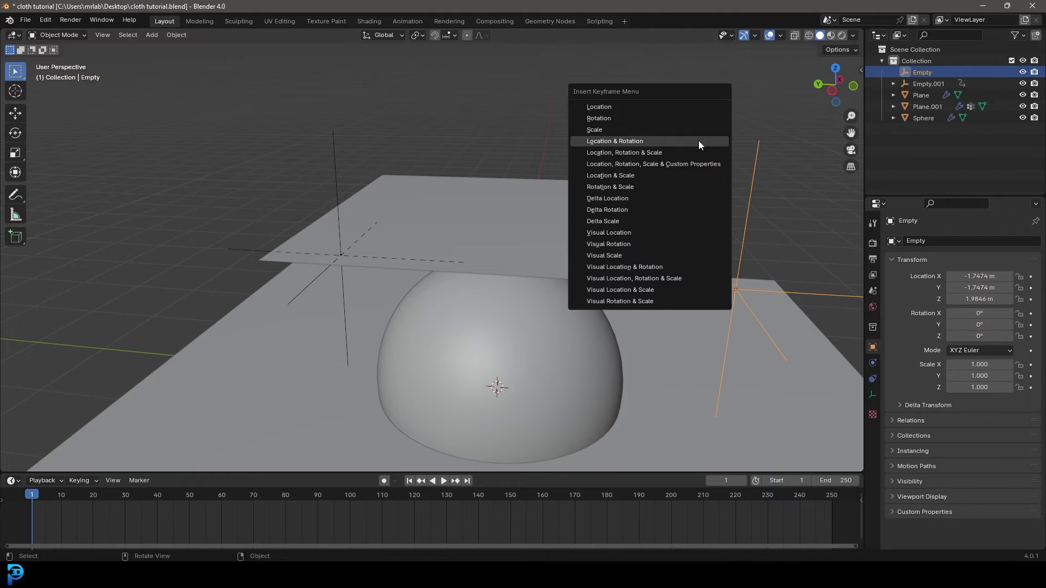
left_click(605, 143)
- Play the simulation and stop at frame 70 with the cloth hanging between the Empties
key("space")
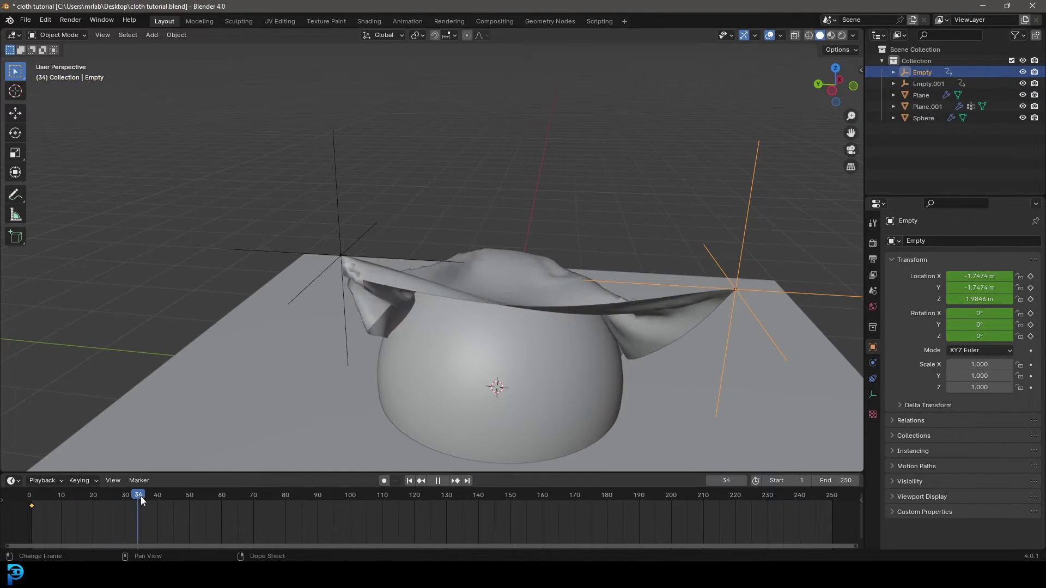
left_click_drag(141, 496, 250, 518)
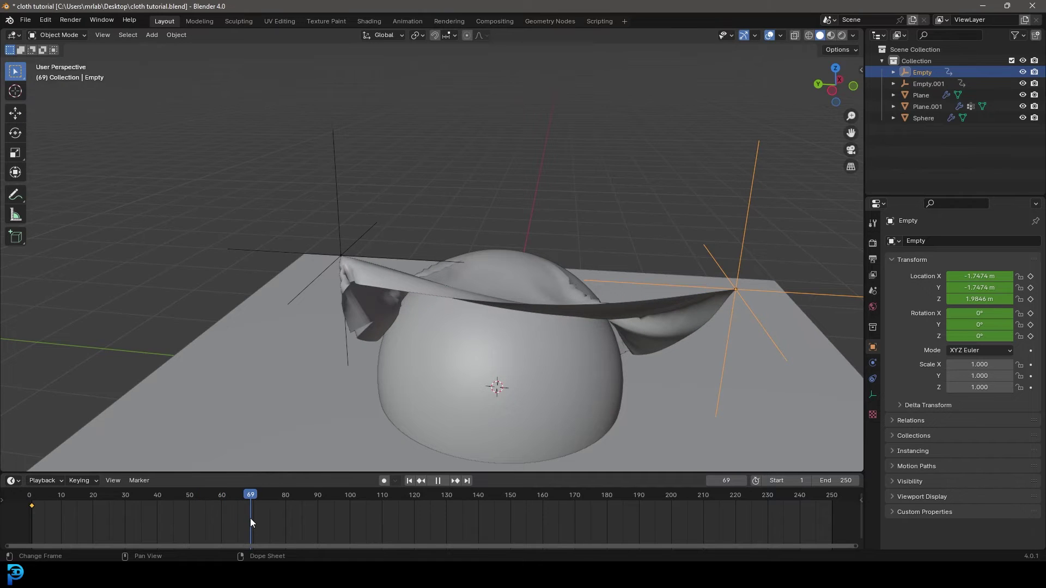
key("space")
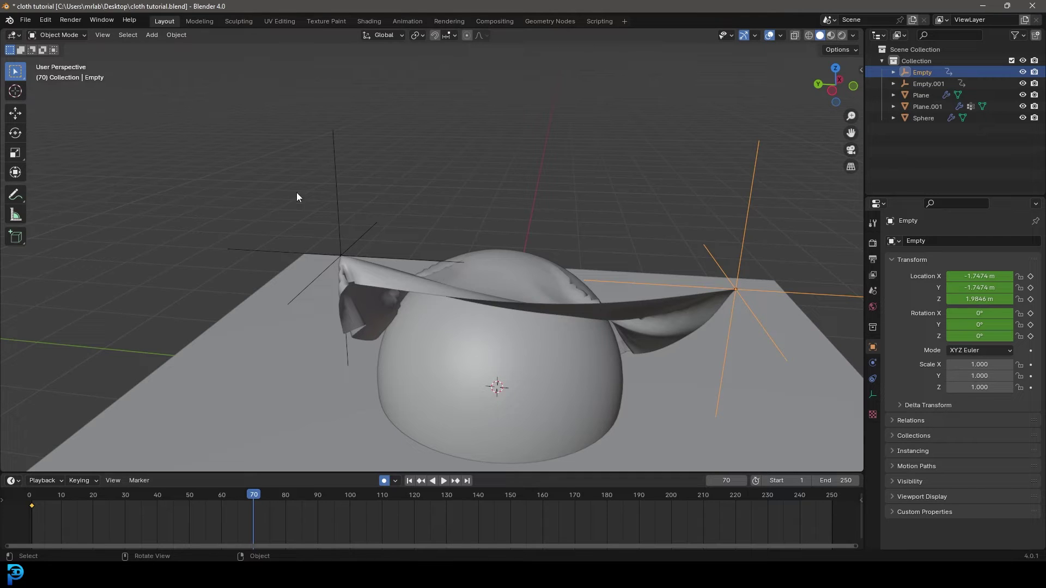
- Lift Empty.001 and the other Empty higher, keying both at frame 70
left_click(333, 195)
left_click_drag(348, 263, 476, 181)
left_click(750, 220)
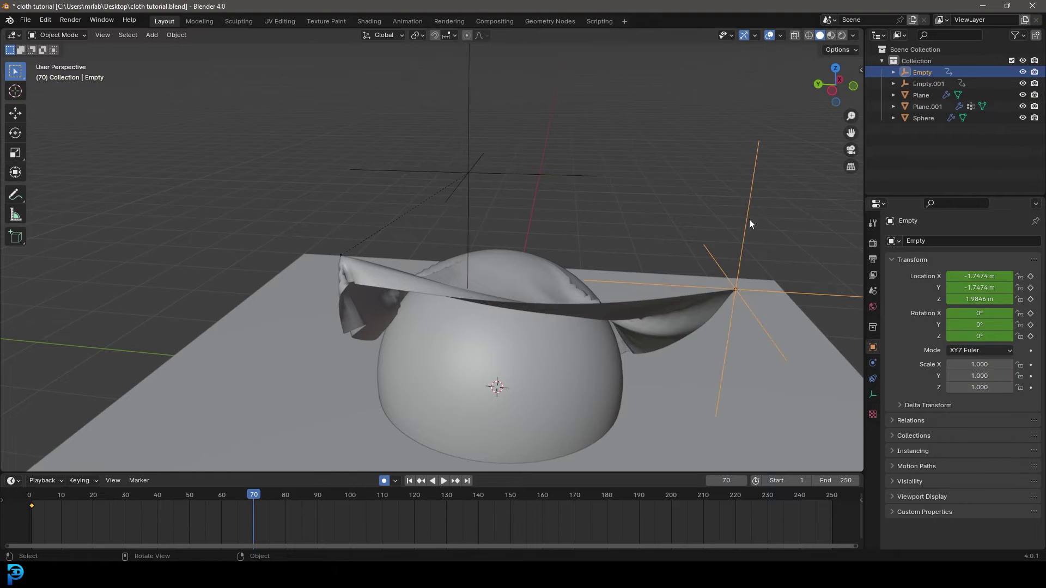
middle_click_drag(750, 220, 703, 300)
left_click_drag(703, 300, 642, 170)
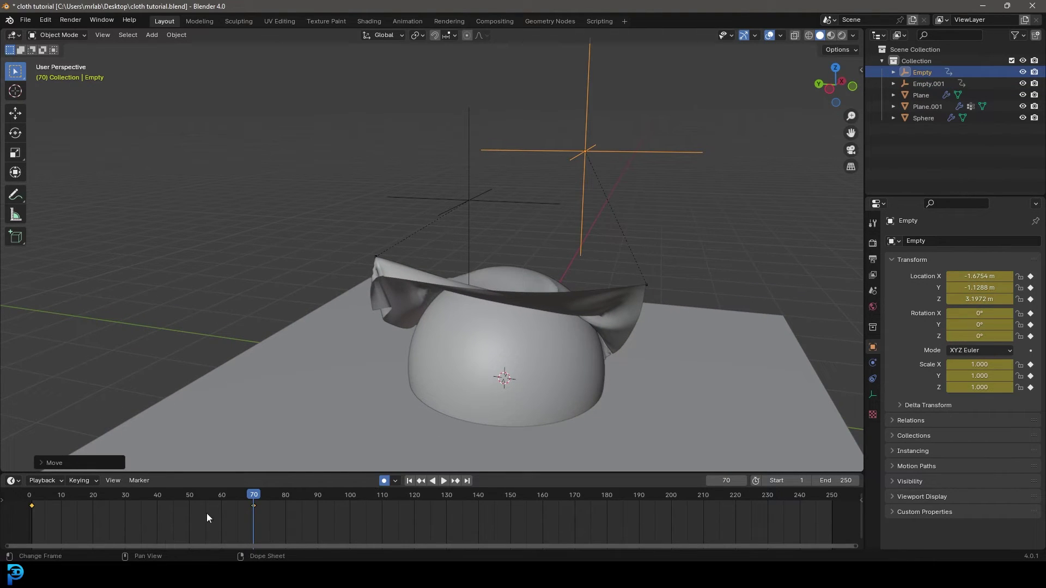
- Copy both Empties' frame-0 keyframes to frame 130, set the end frame to 130, and rewind
left_click_drag(74, 520, 24, 496)
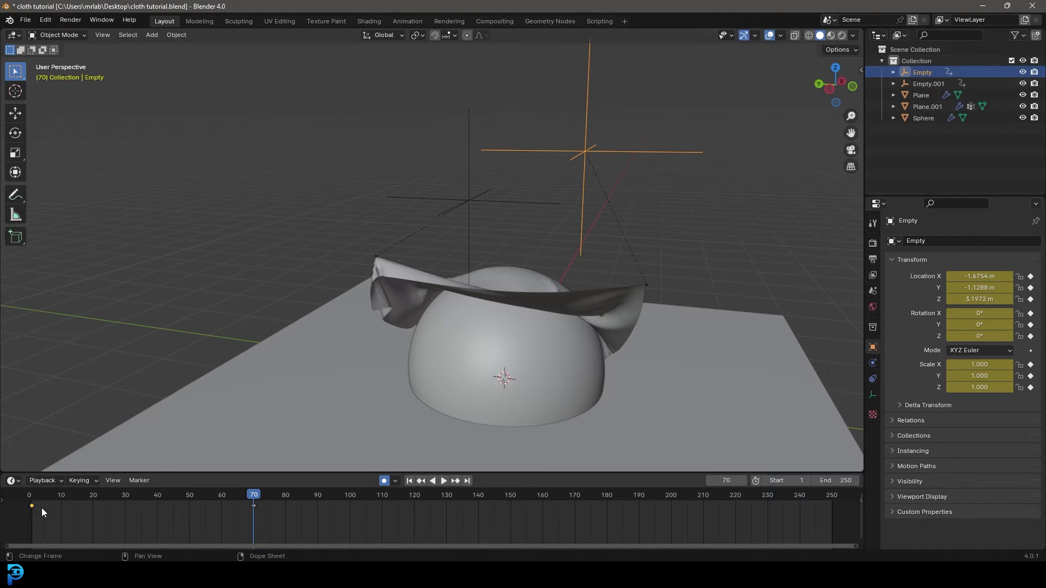
key("shift+d")
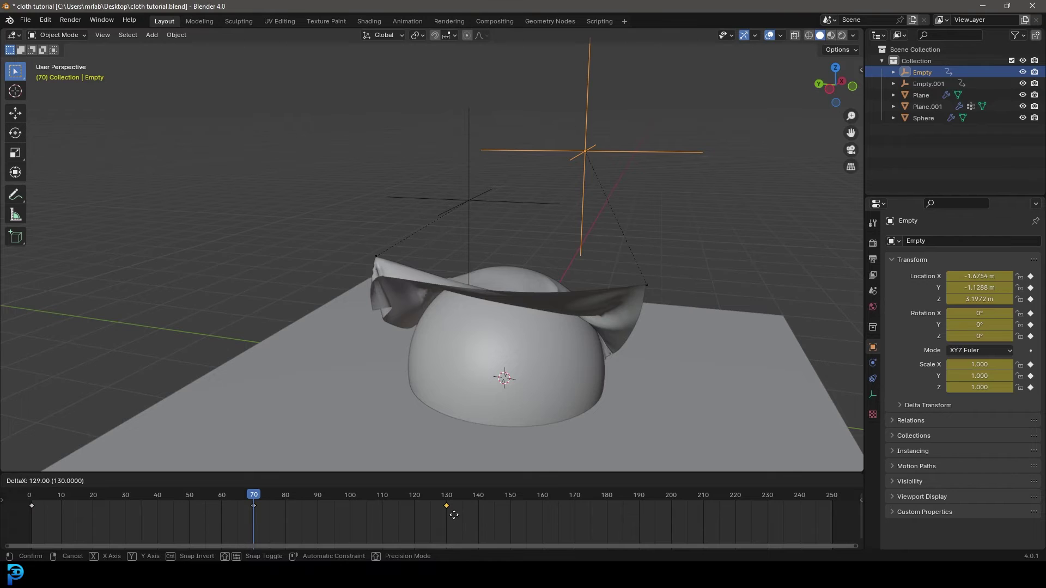
left_click(455, 519)
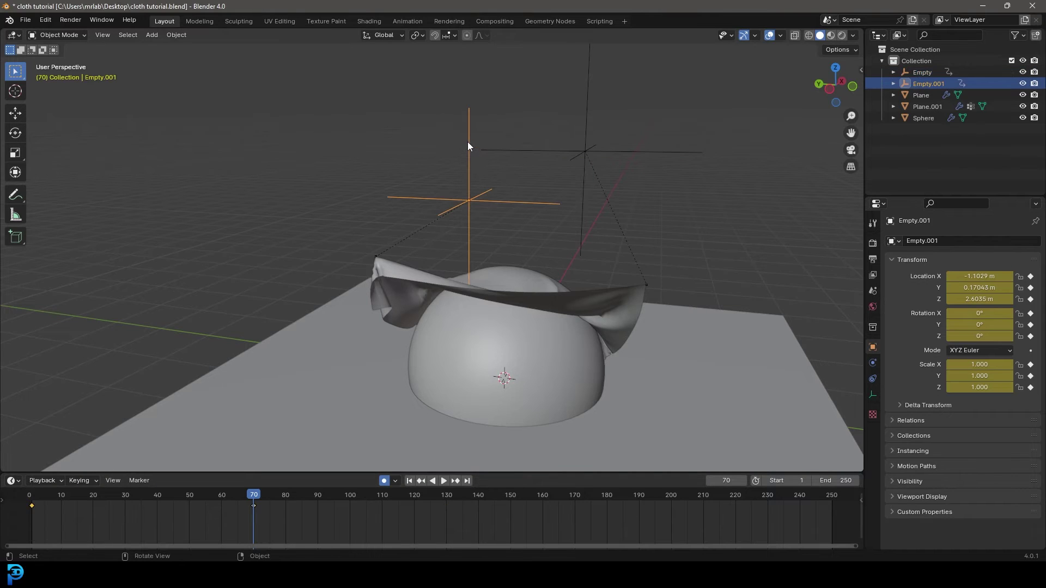
key("b")
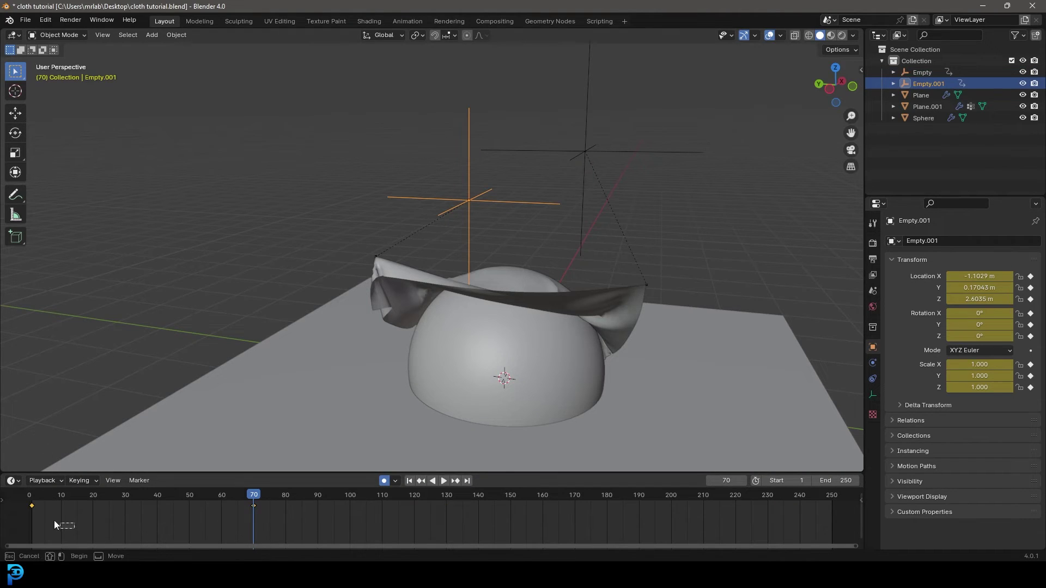
left_click_drag(75, 528, 14, 498)
key("shift+d")
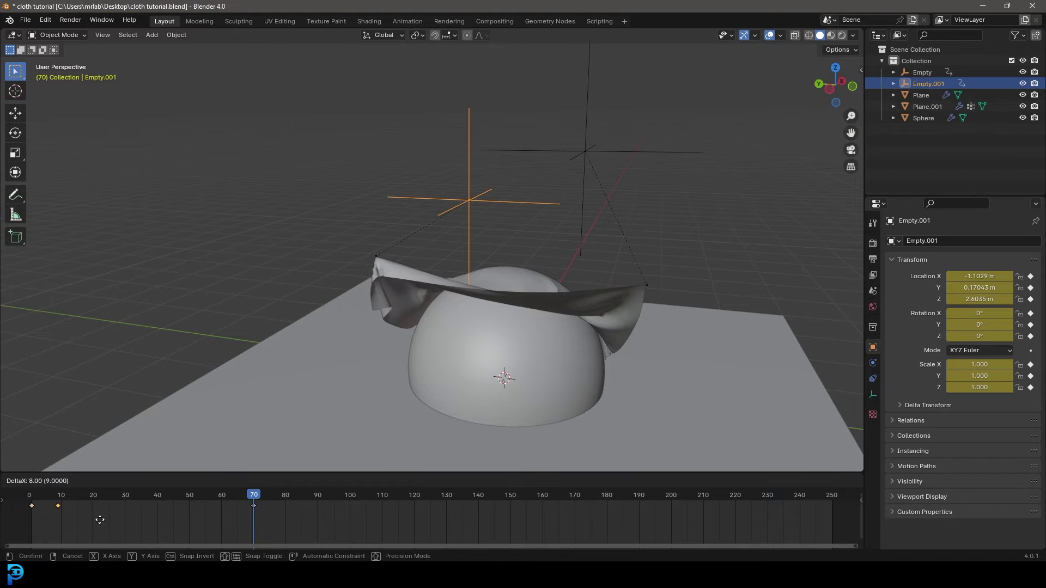
left_click(463, 532)
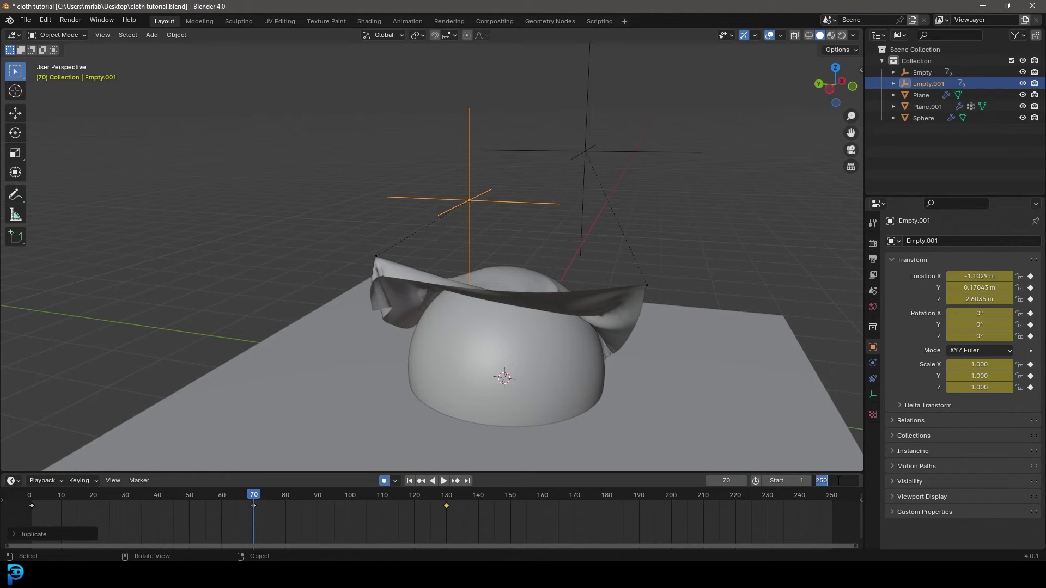
key("Return")
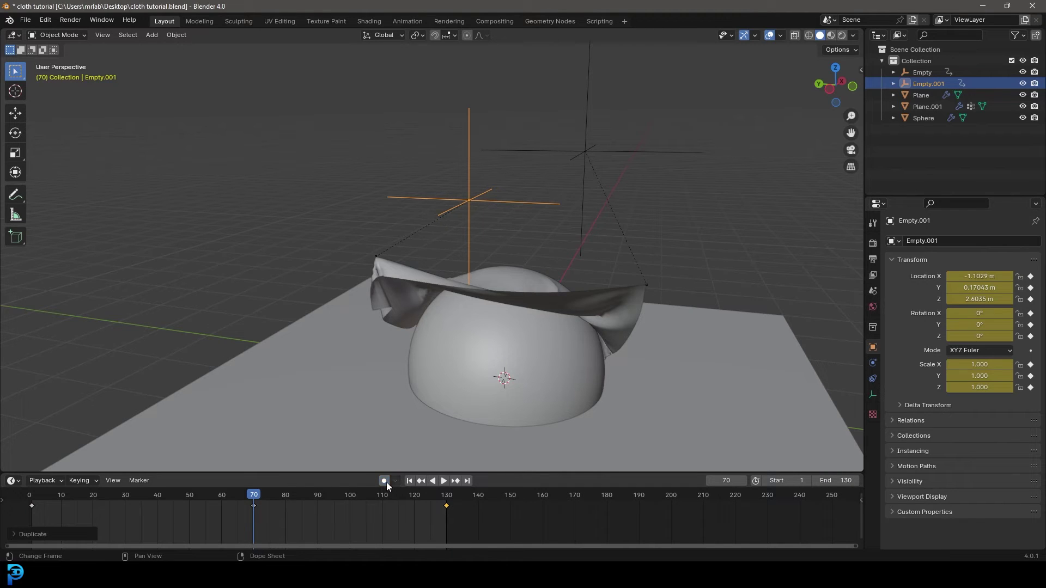
left_click_drag(282, 495, 28, 537)
- Play the simulation until both cloth corners lift, stop it, and select Plane.001
key("space")
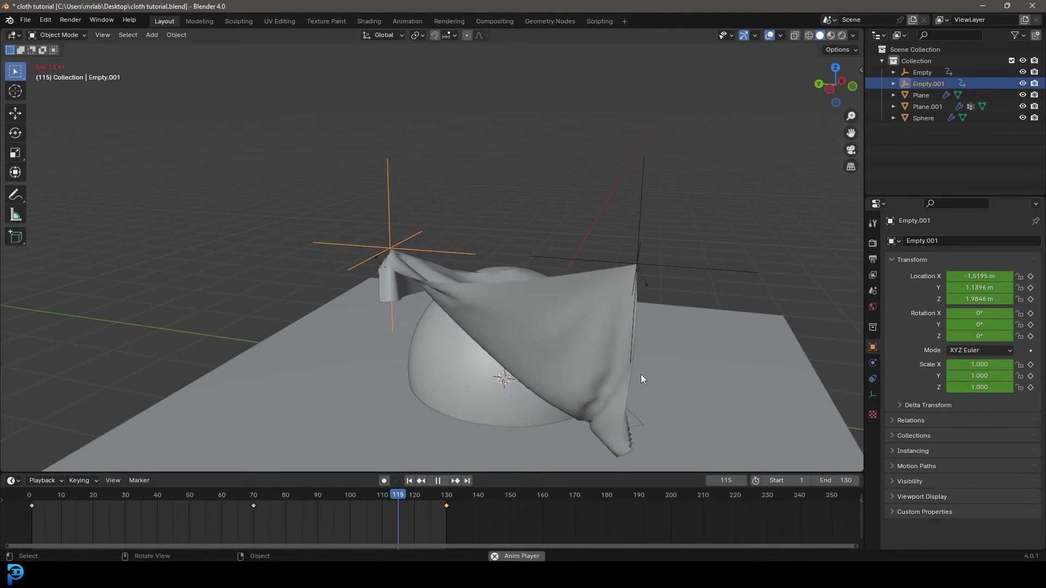
key("space")
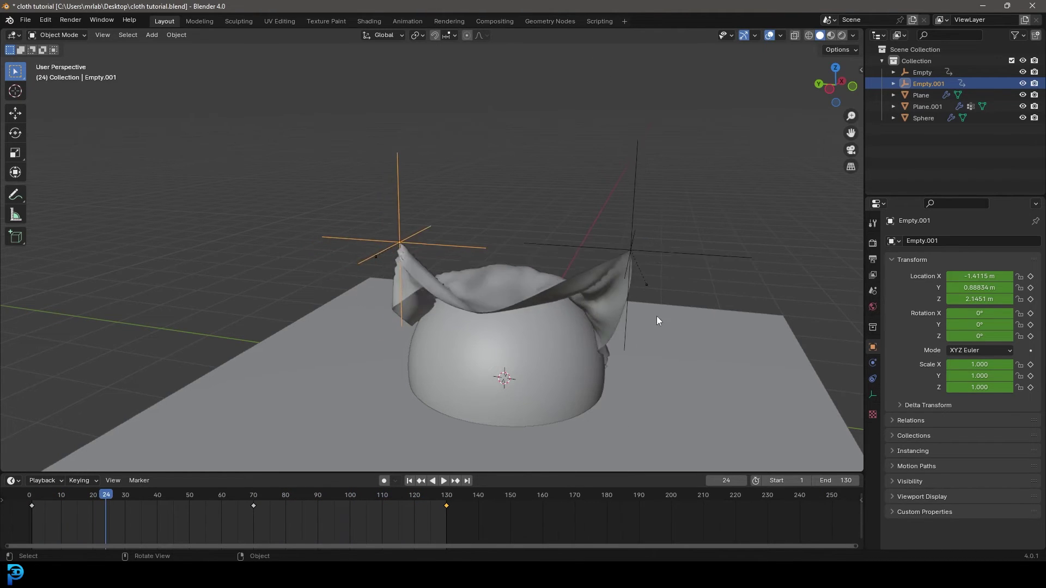
middle_click_drag(656, 316, 515, 233)
left_click(507, 237)
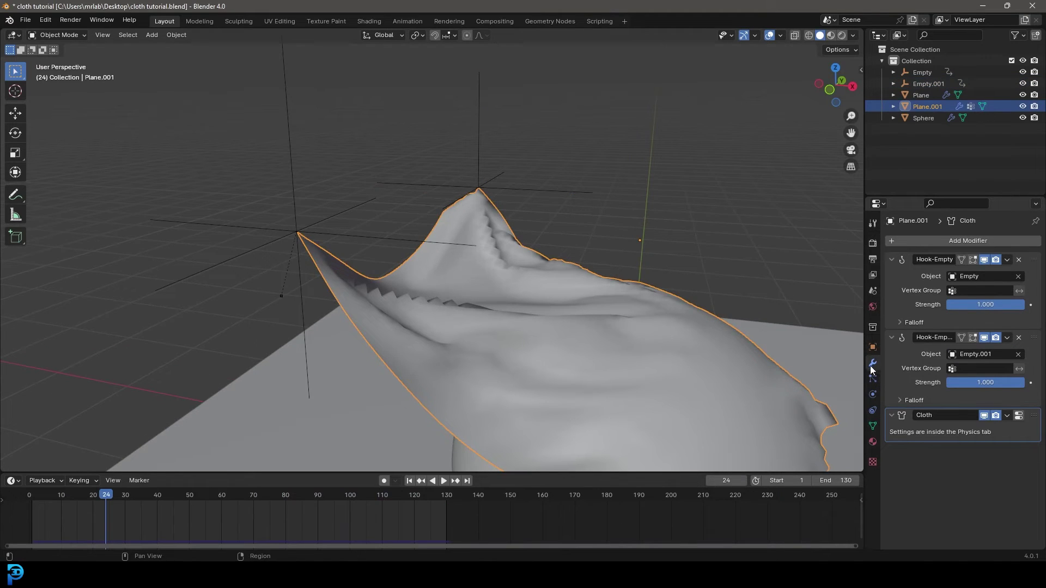
- Collapse both Hook modifiers and add a Subdivision Surface modifier after Cloth (viewport 1, render 2)
left_click(891, 260)
left_click(892, 275)
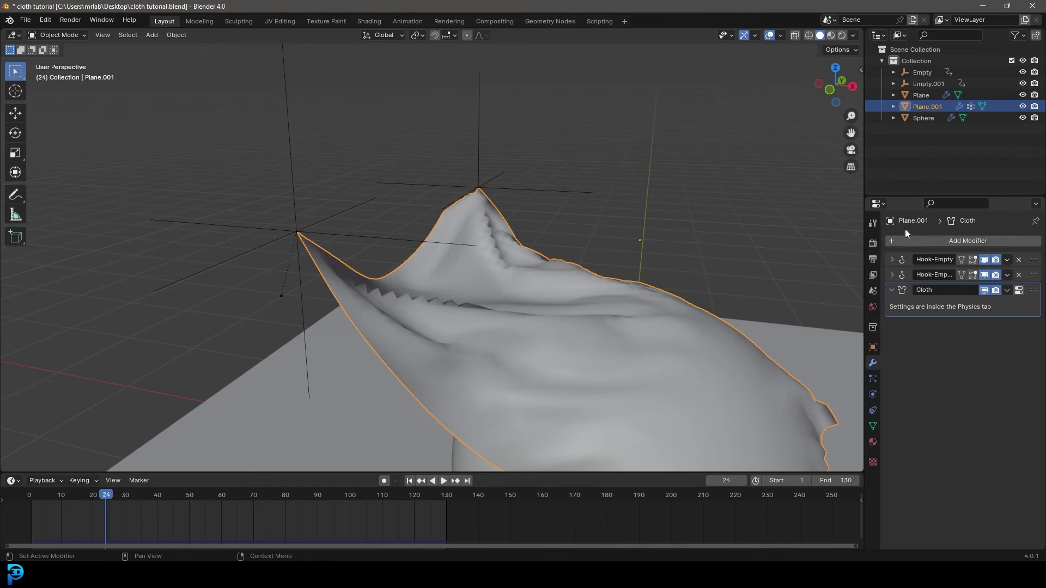
left_click(911, 241)
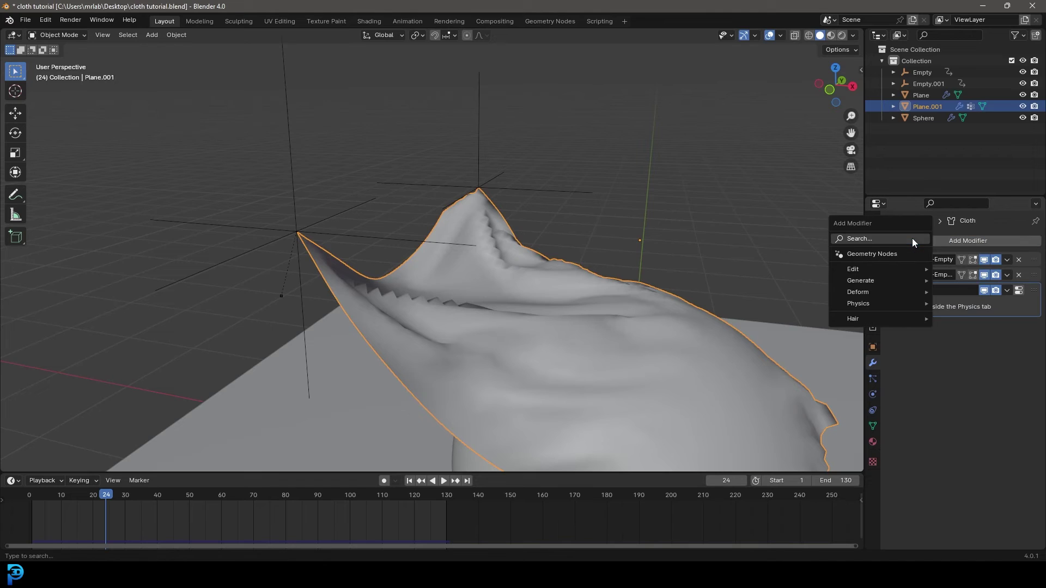
left_click(877, 239)
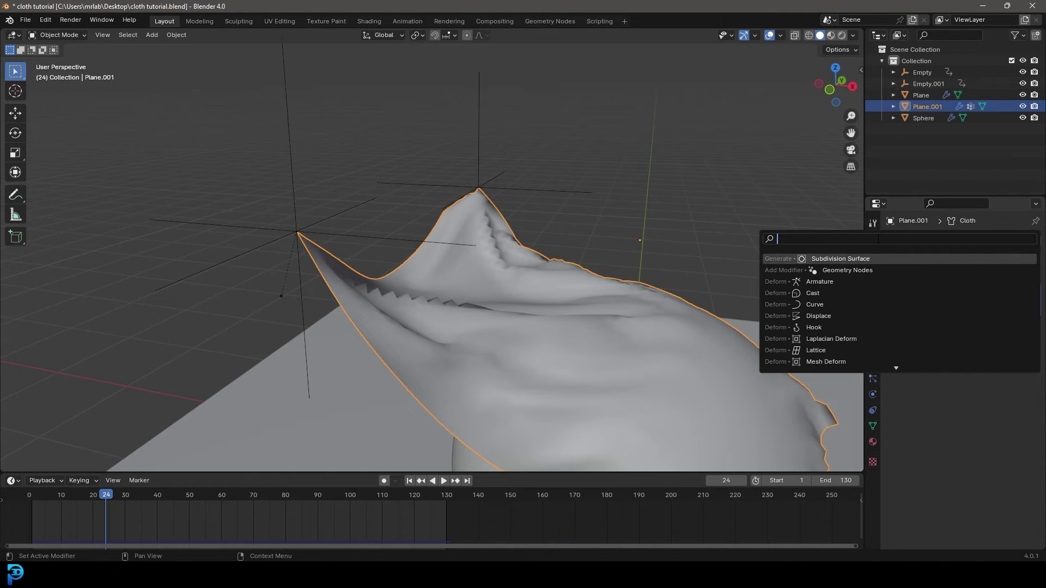
type("subd")
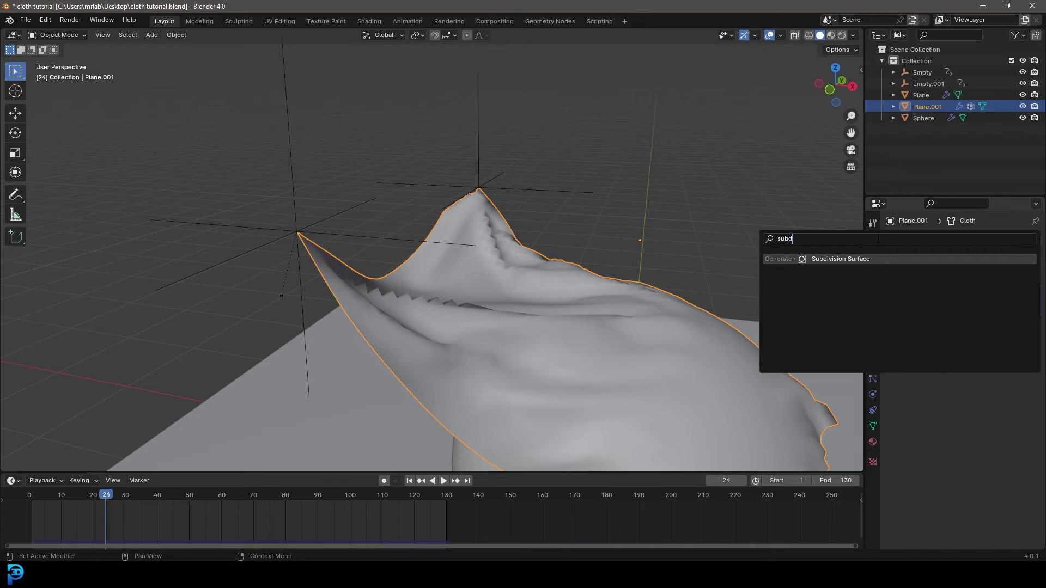
key("Return")
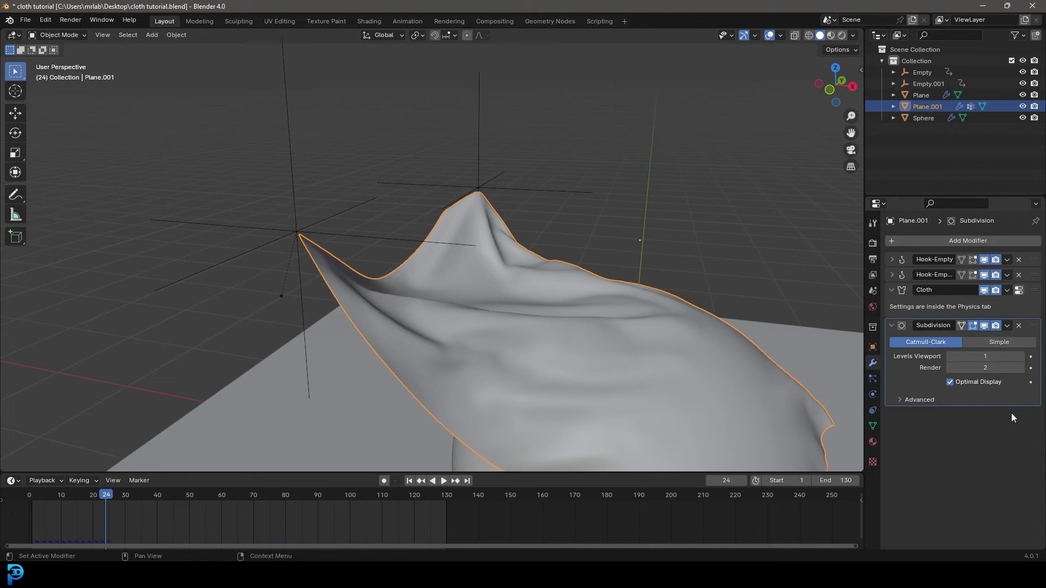
scroll(437, 310, "down", 5)
mouse_move(468, 295)
middle_mouse_down()
mouse_move(431, 297)
mouse_move(482, 283)
middle_mouse_up()
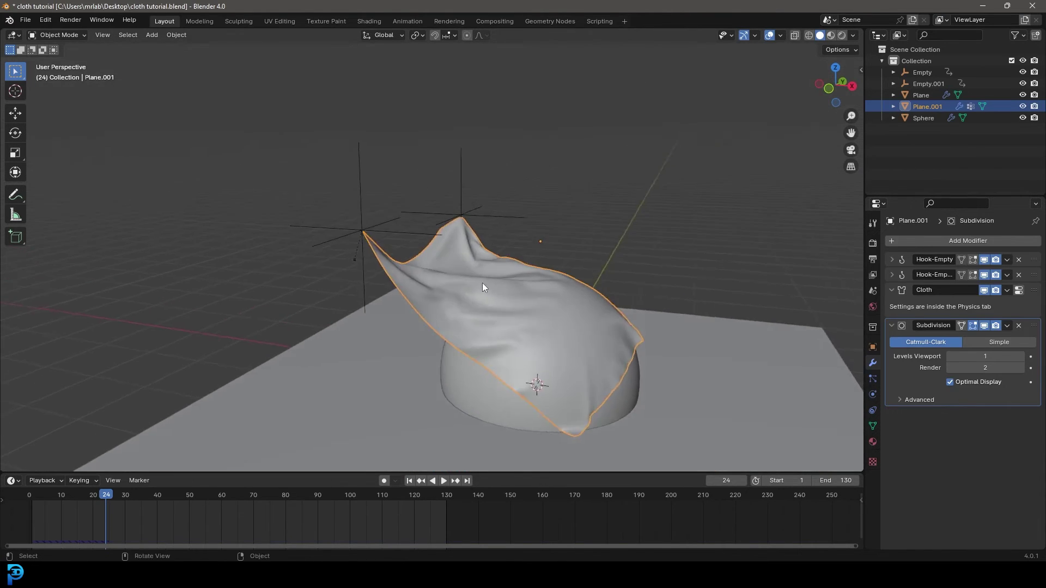
scroll(482, 282, "up", 5)
- Add a Solidify modifier with thickness -0.02 m after Subdivision and rewind to frame 1
left_click(892, 324)
left_click(915, 242)
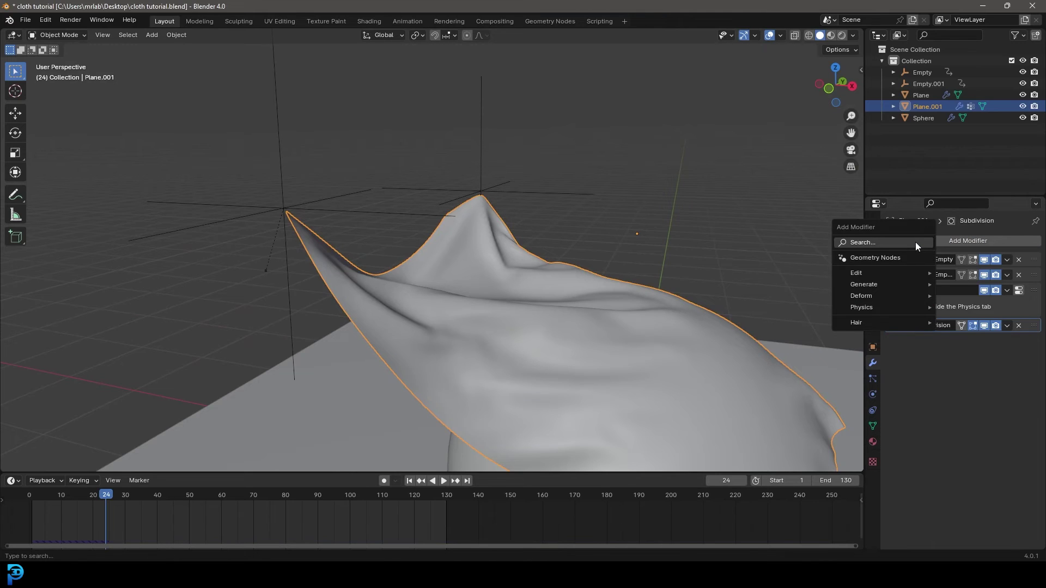
left_click(866, 244)
type("solid")
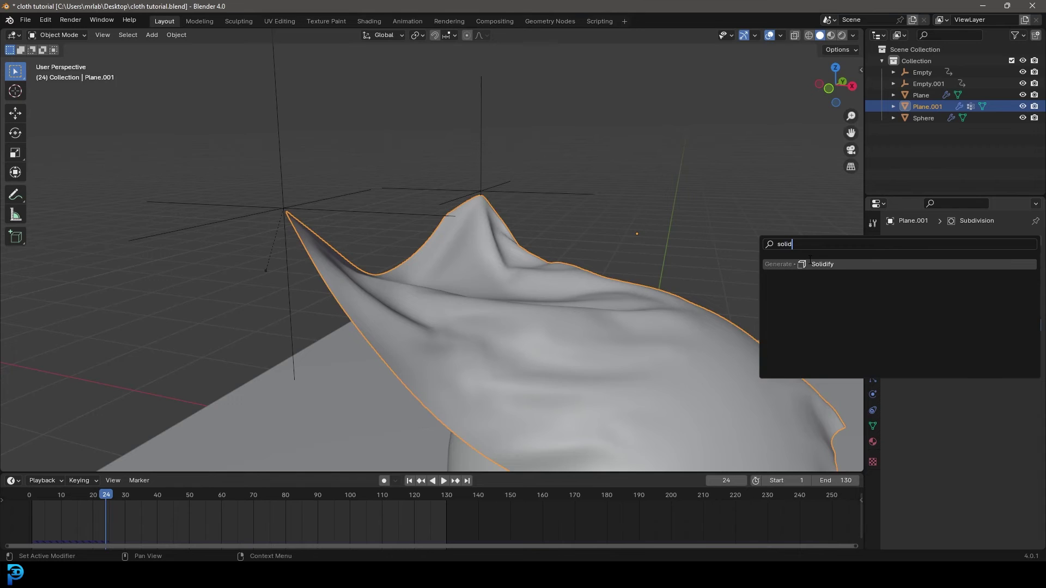
left_click(810, 263)
middle_click_drag(435, 267, 538, 267)
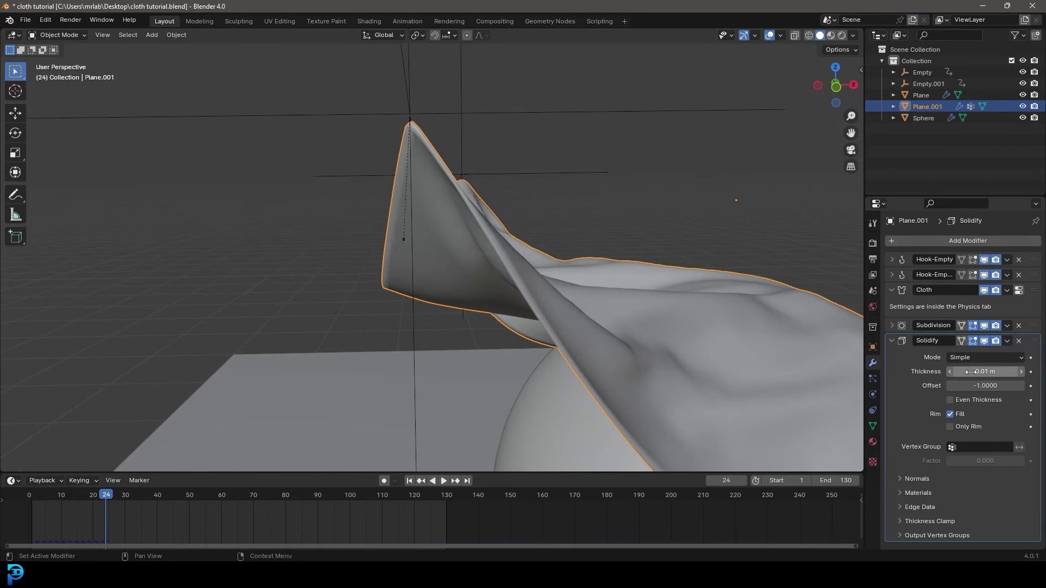
left_click_drag(970, 372, 948, 372)
mouse_move(619, 271)
middle_mouse_down()
mouse_move(503, 298)
mouse_move(675, 270)
mouse_move(629, 279)
middle_mouse_up()
key("shift+Left")
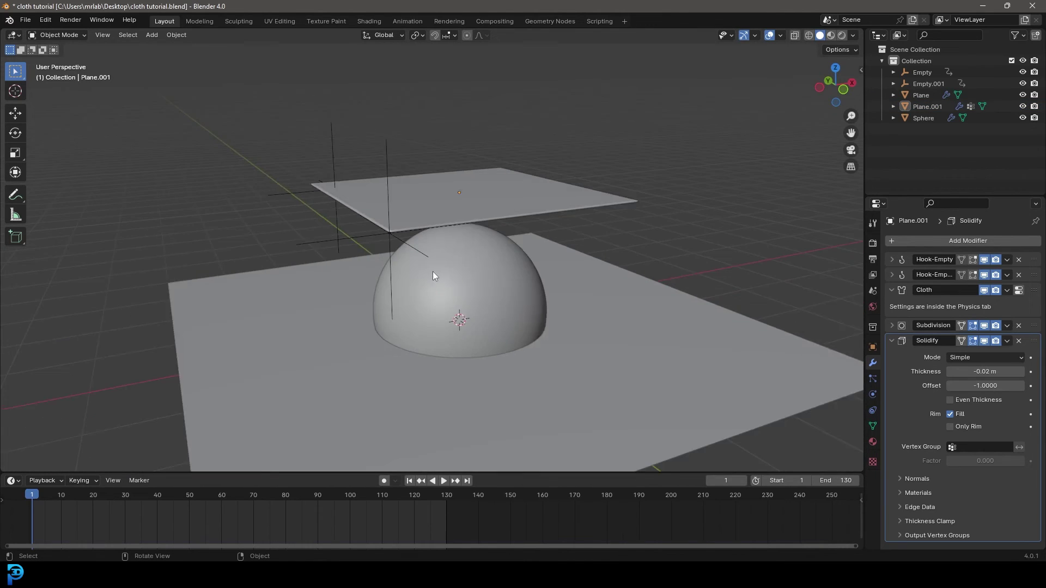
scroll(432, 276, "down", 2)
- Add a Wind force field to the scene
scroll(417, 188, "up", 4)
middle_click_drag(333, 200, 375, 195)
key("shift+a")
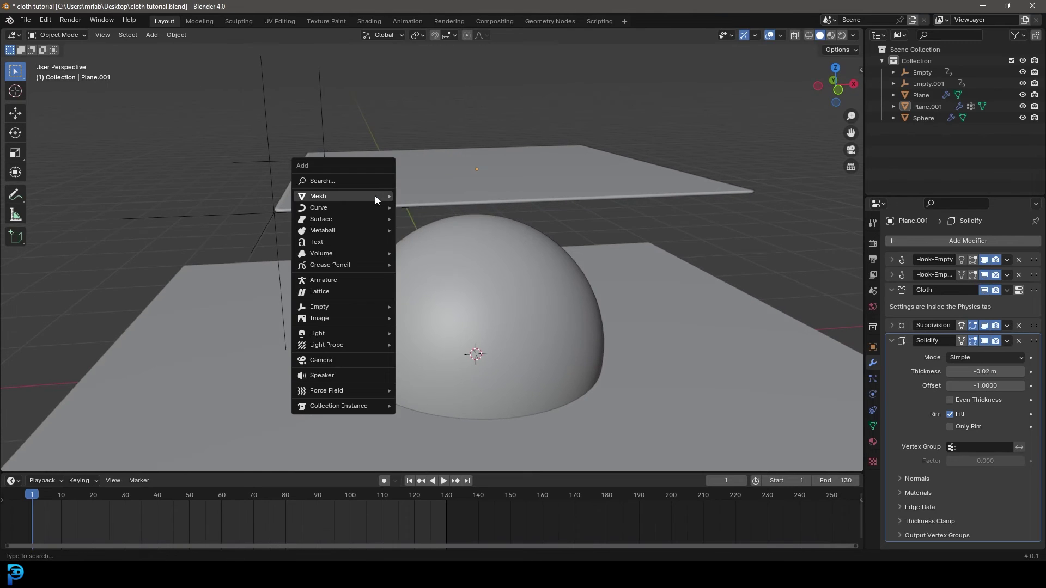
mouse_move(374, 196)
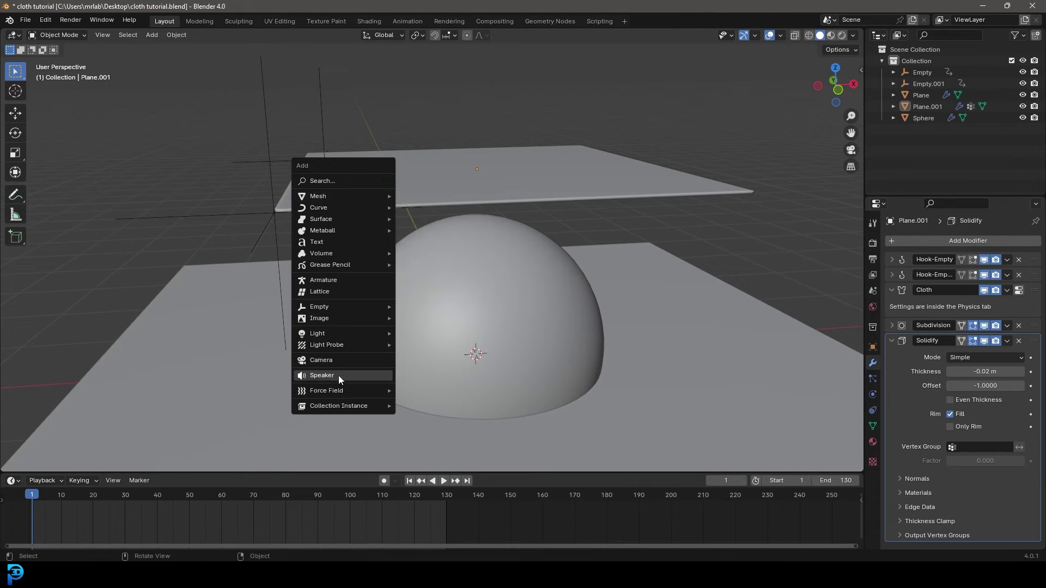
mouse_move(340, 388)
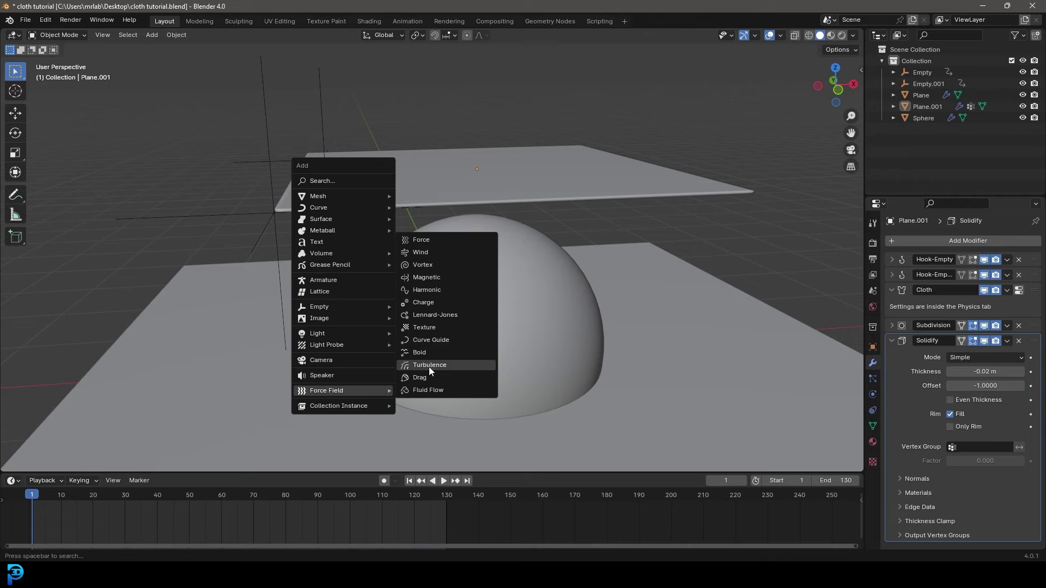
left_click(432, 252)
- Place the wind up-left of the hemisphere (X -4.54 m, Z 1.82 m), rotated about 90° toward the cloth
key("KP_1")
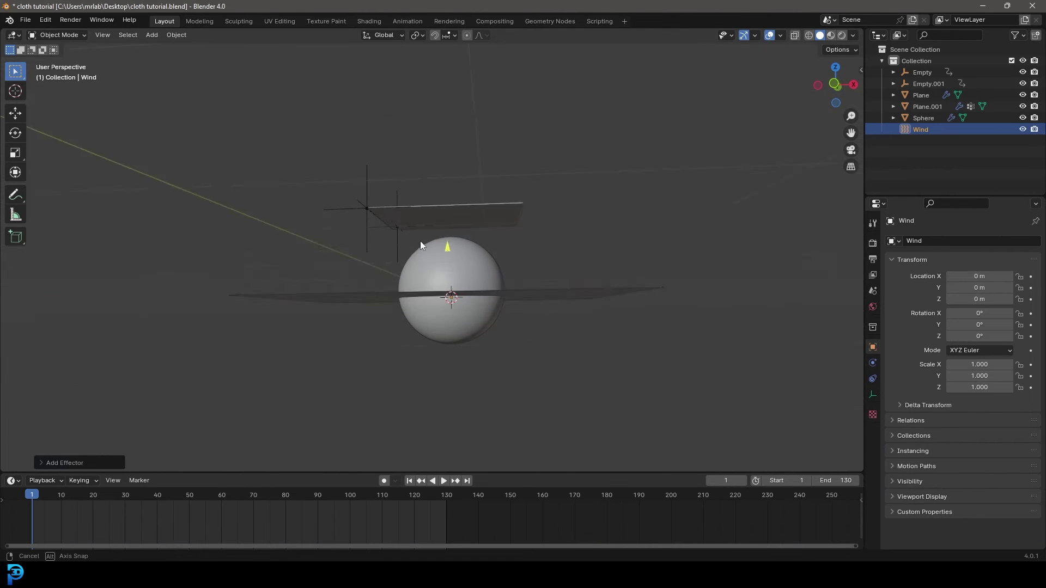
scroll(421, 242, "up", 2)
key("g")
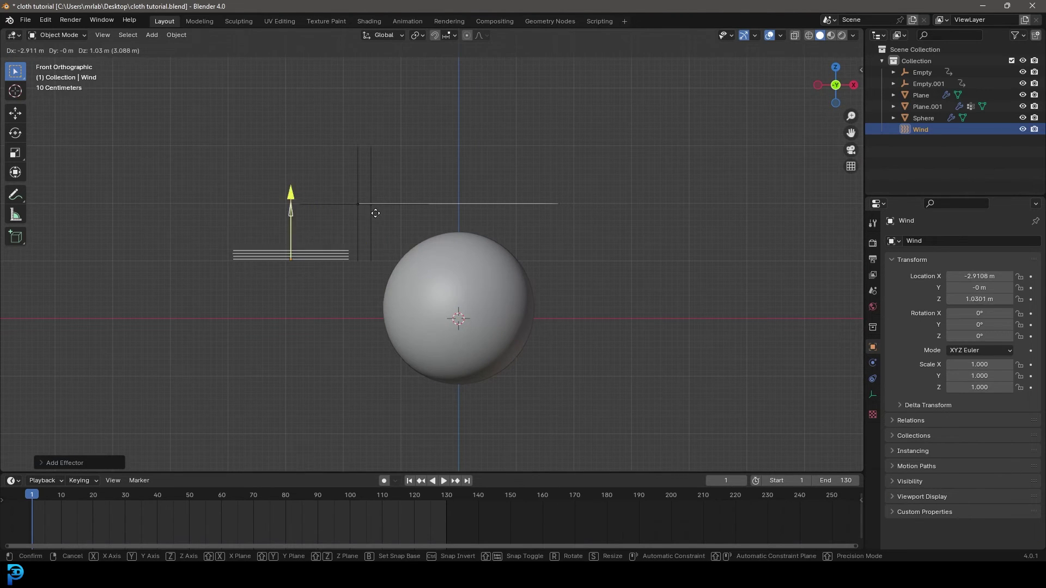
left_click(303, 182)
key("r")
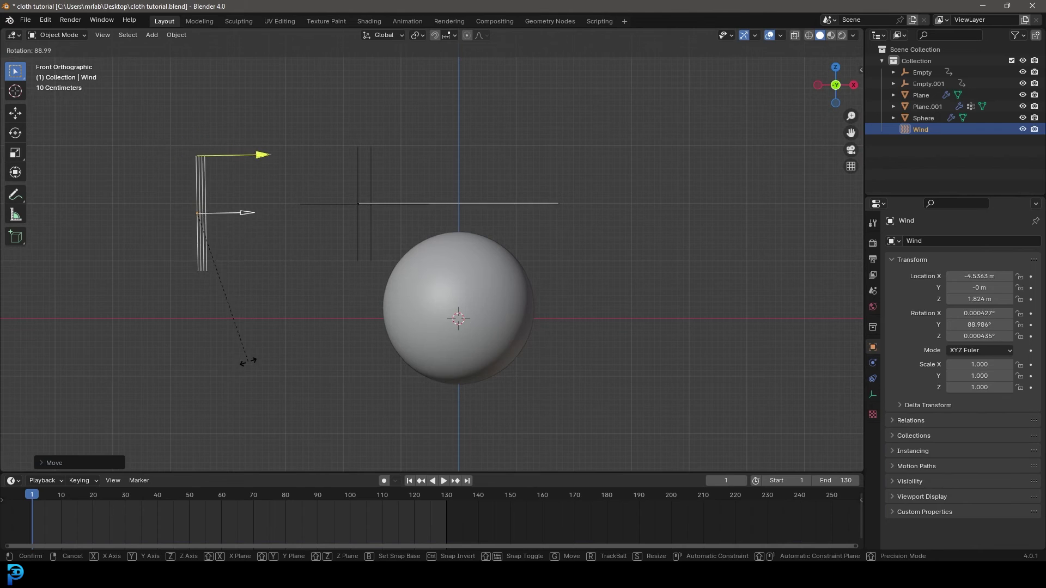
left_click(295, 293)
middle_click_drag(295, 292, 376, 254)
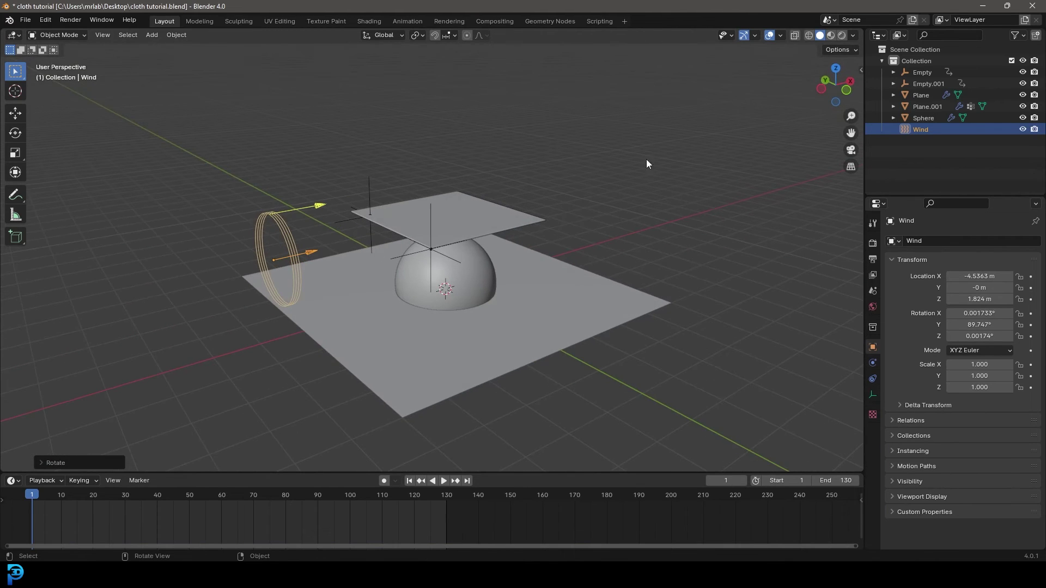
- Enlarge the wind's display size to 1.2 m and set its strength to 1200
left_click(870, 396)
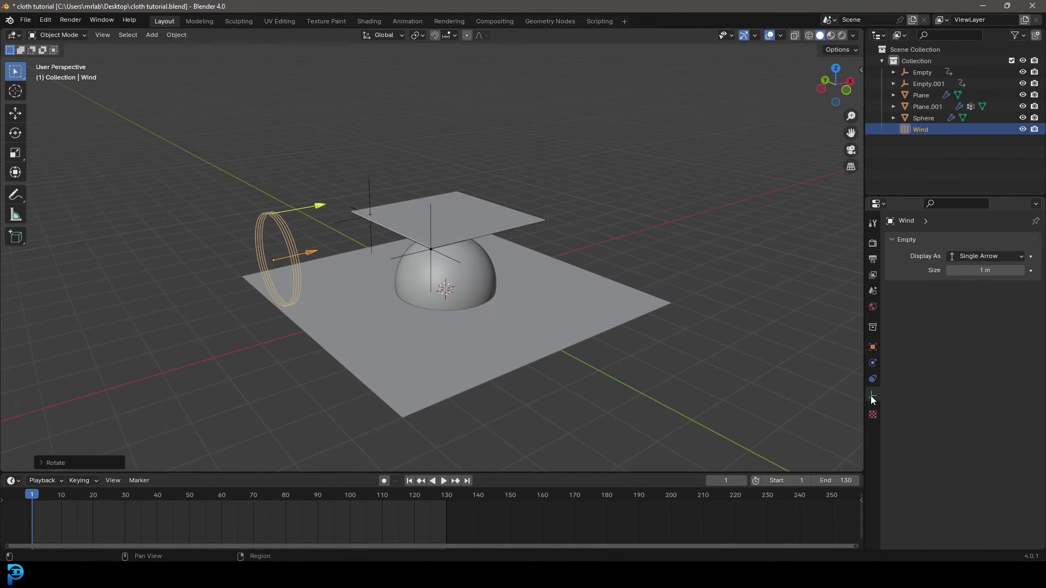
left_click_drag(985, 270, 992, 270)
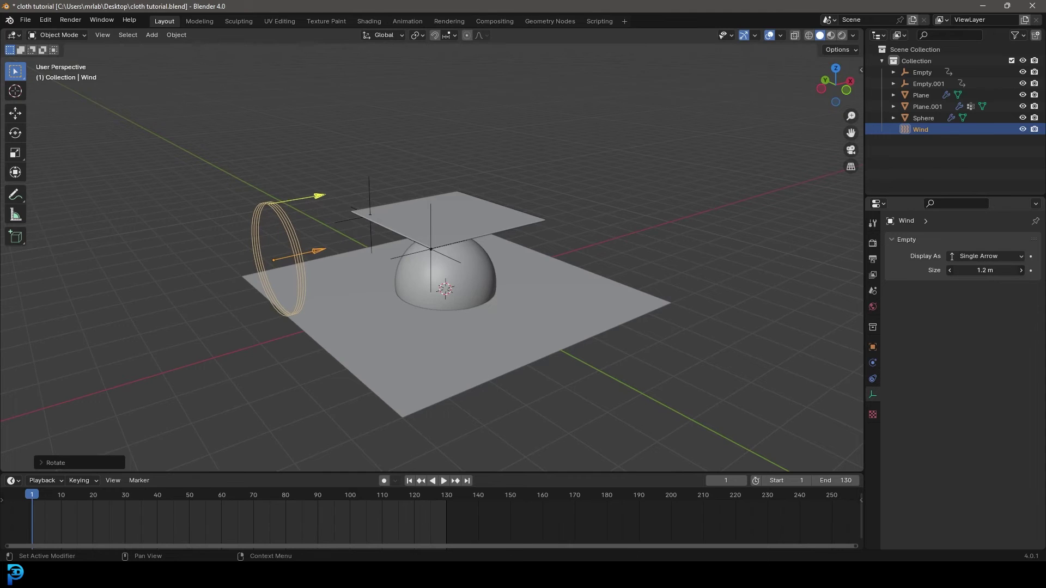
left_click(868, 364)
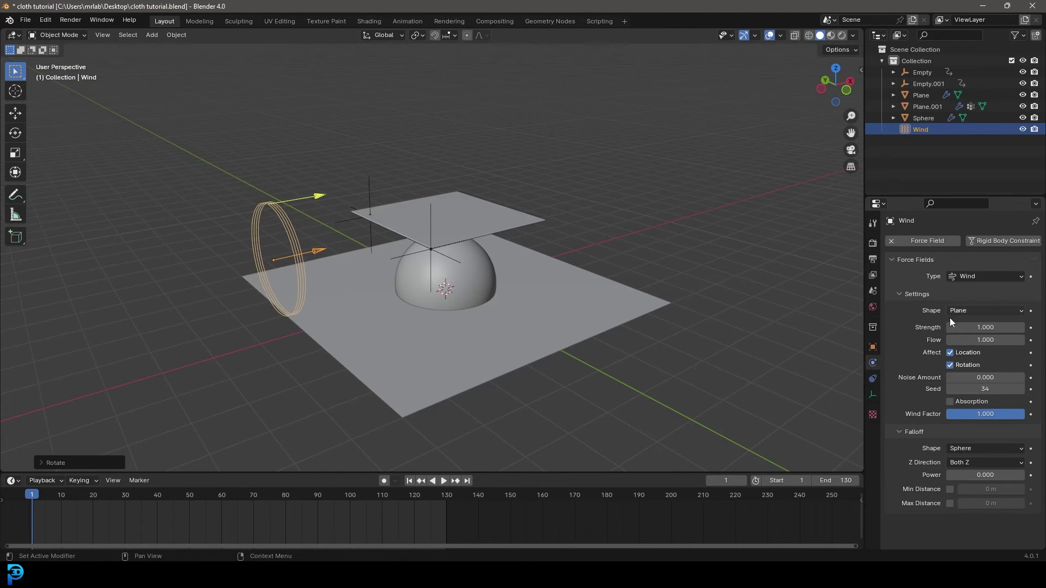
left_click(978, 329)
type("1200")
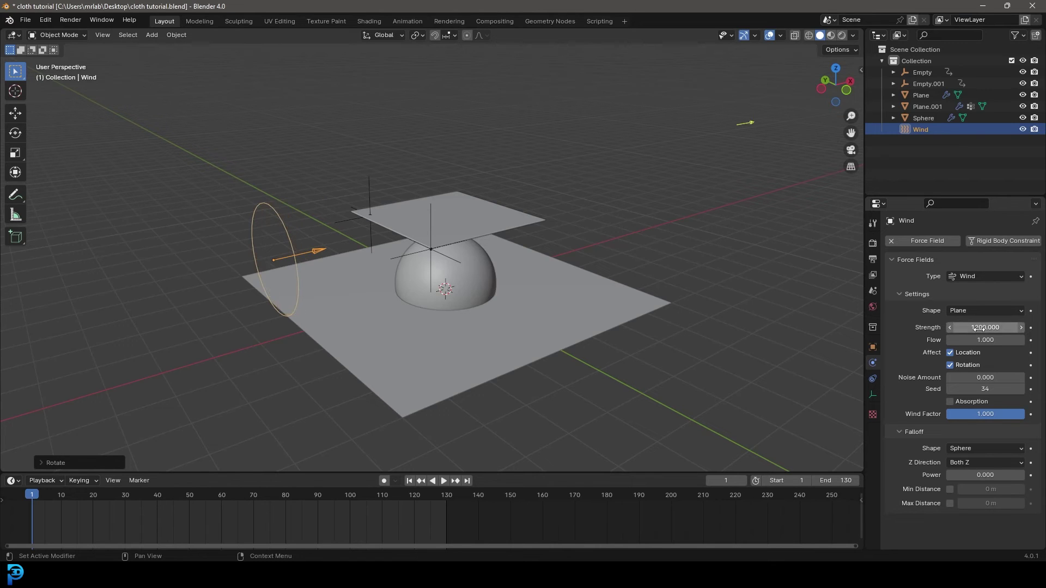
key("Return")
scroll(440, 380, "down", 2)
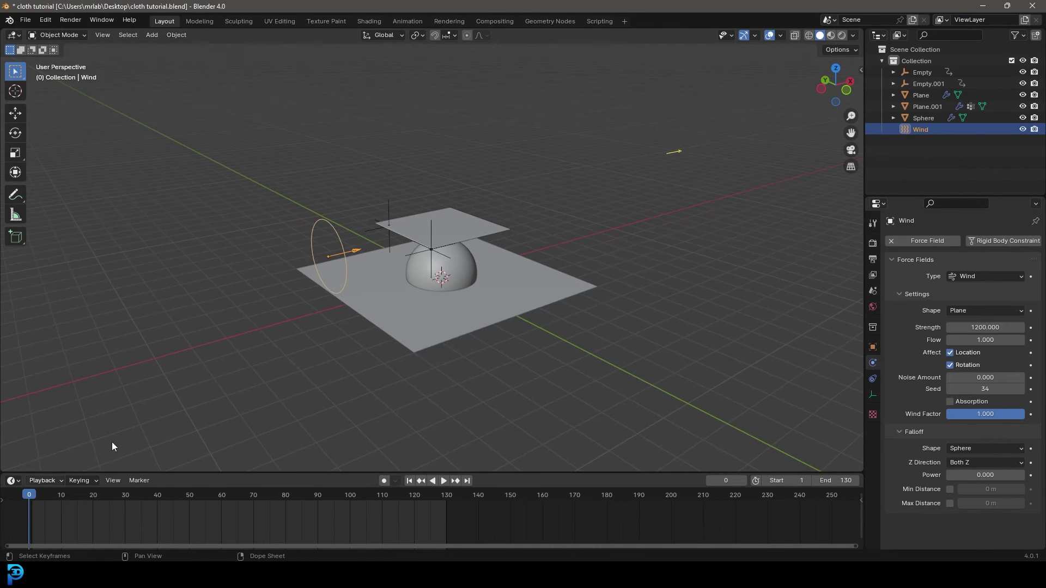
- Play the wind-blown cloth to about frame 47, then save cloth tutorial.blend
key("space")
scroll(531, 236, "up", 4)
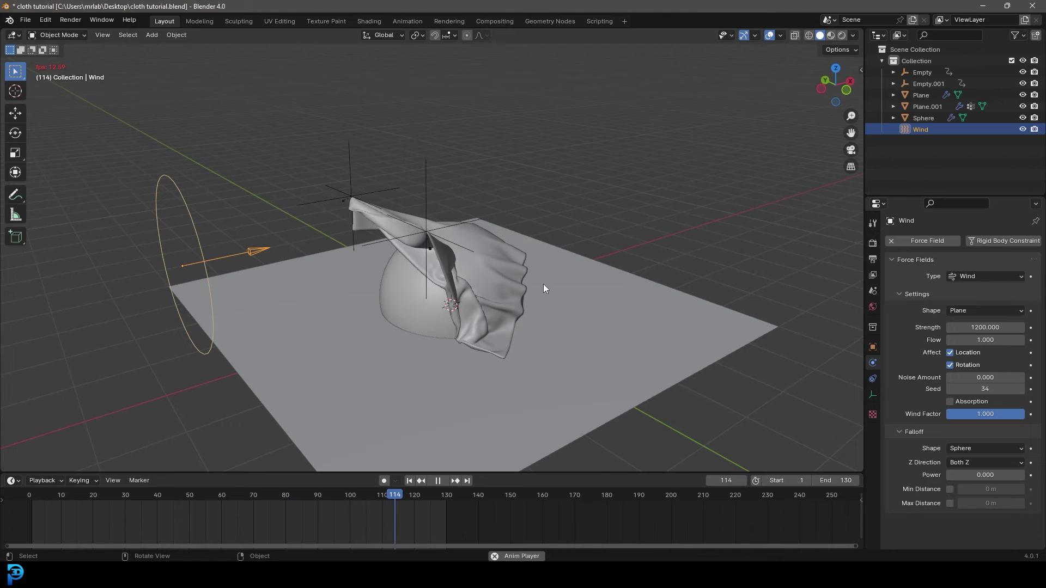
key("space")
middle_click_drag(573, 296, 477, 202)
key("ctrl+s")
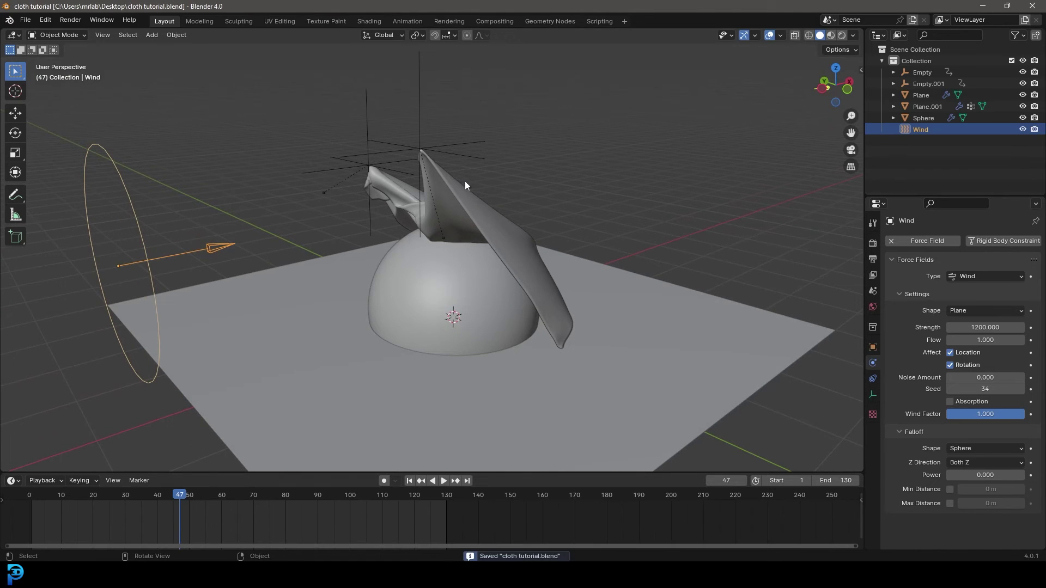
- Select Plane.001, set the cloth cache end frame to 130, and bake the simulation
left_click(462, 197)
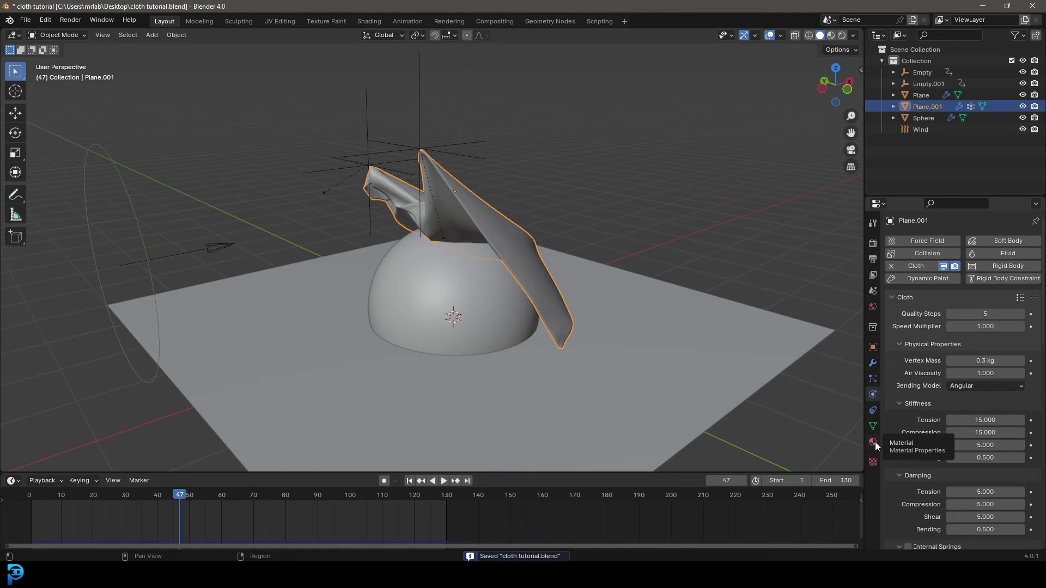
scroll(943, 355, "down", 2)
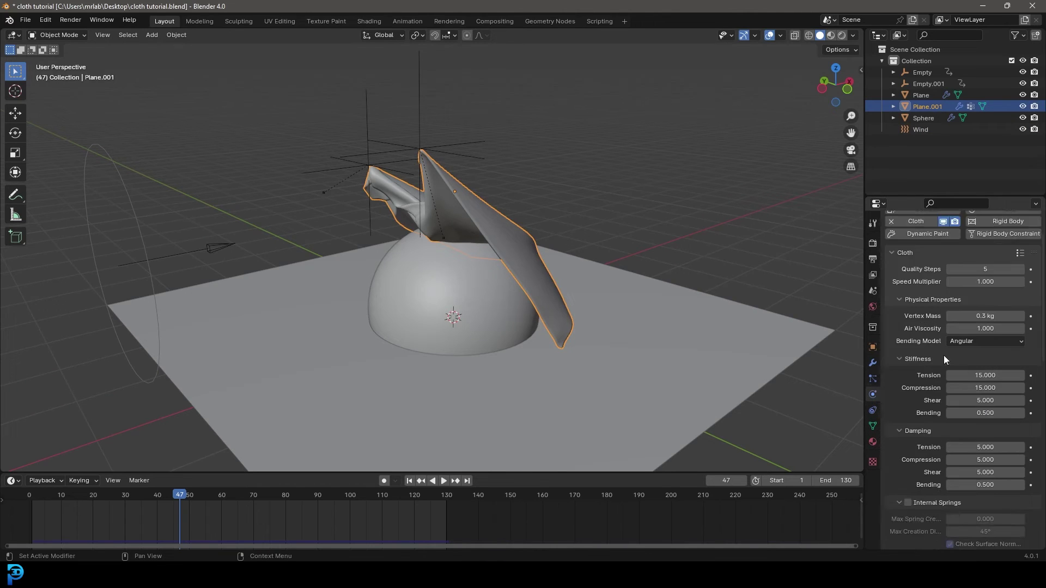
scroll(944, 355, "down", 15)
left_click(910, 344)
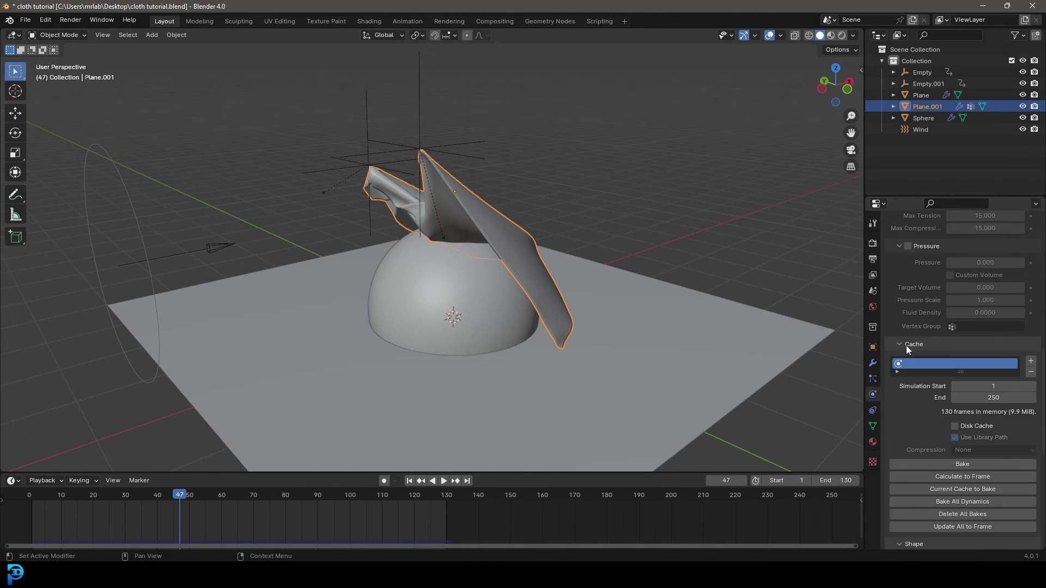
scroll(910, 345, "down", 5)
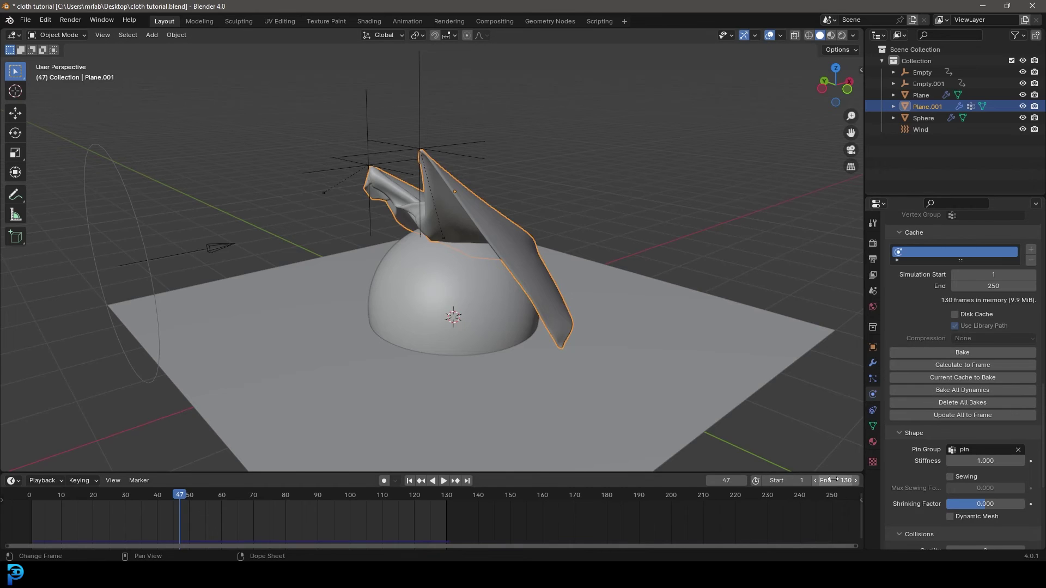
double_click(976, 286)
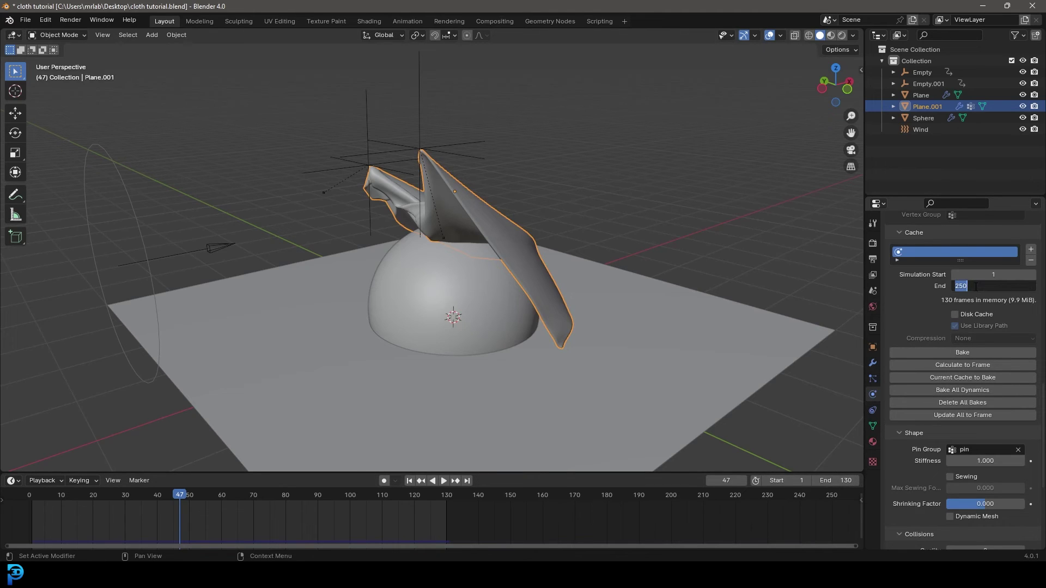
type("130")
key("Return")
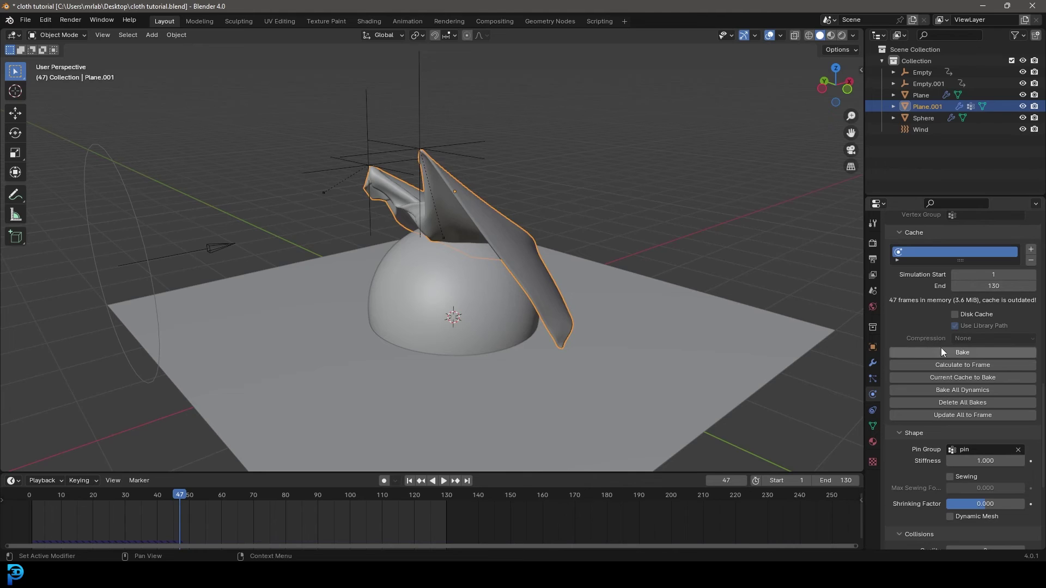
left_click(965, 351)
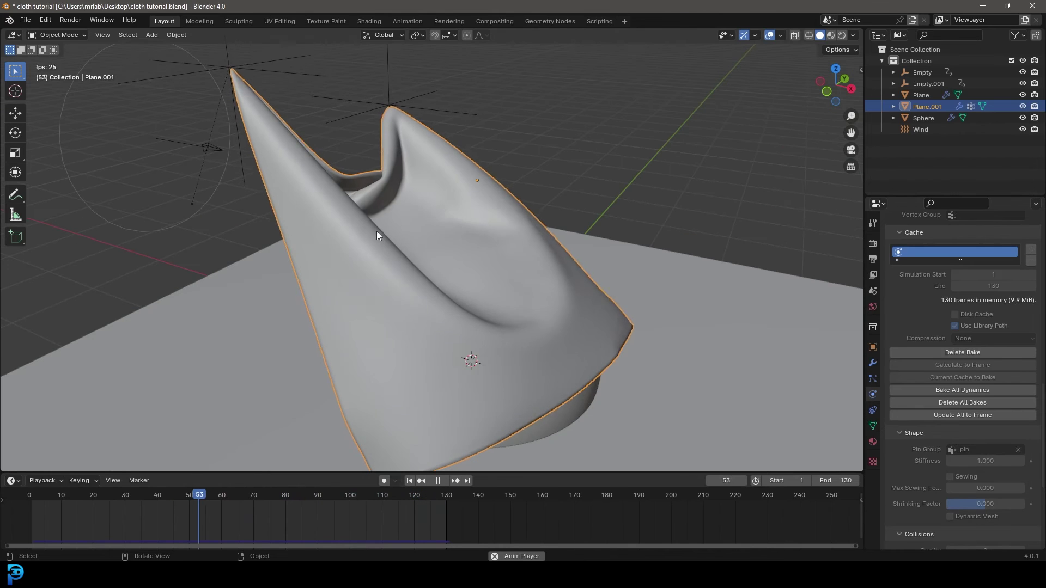
- Stop the baked playback at frame 13 and put Plane.001 into Edit Mode, showing its flat grid
scroll(377, 230, "down", 5)
scroll(420, 250, "up", 4)
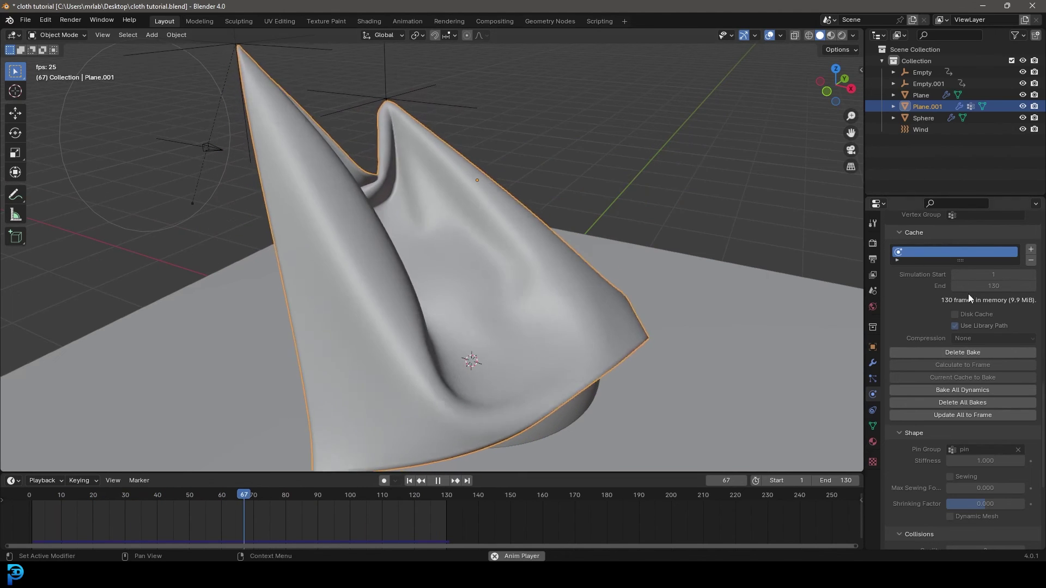
scroll(477, 254, "down", 6)
key("Tab")
key("Tab")
scroll(477, 254, "up", 6)
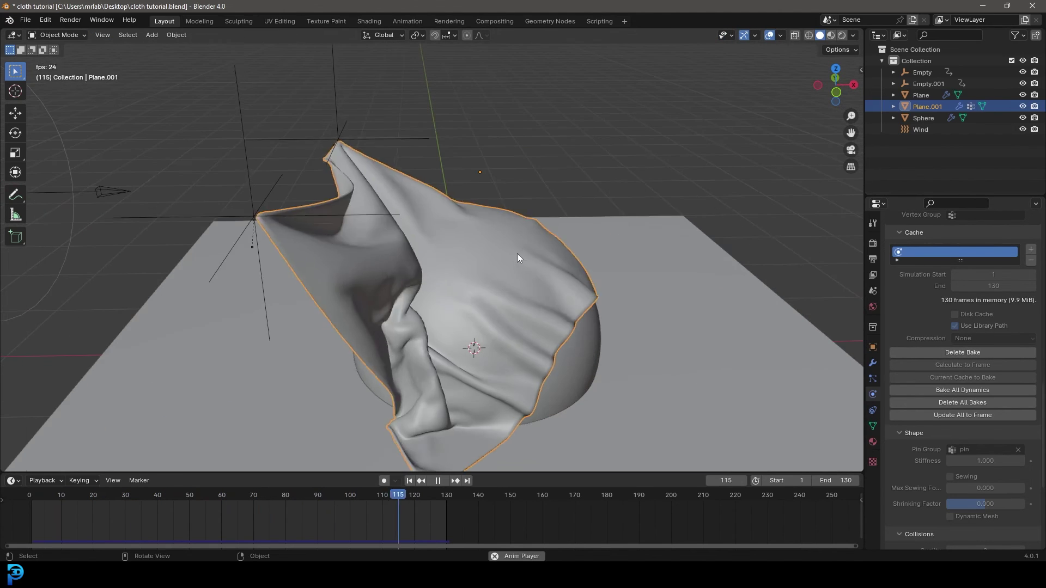
key("space")
middle_click_drag(553, 230, 397, 170)
key("Tab")
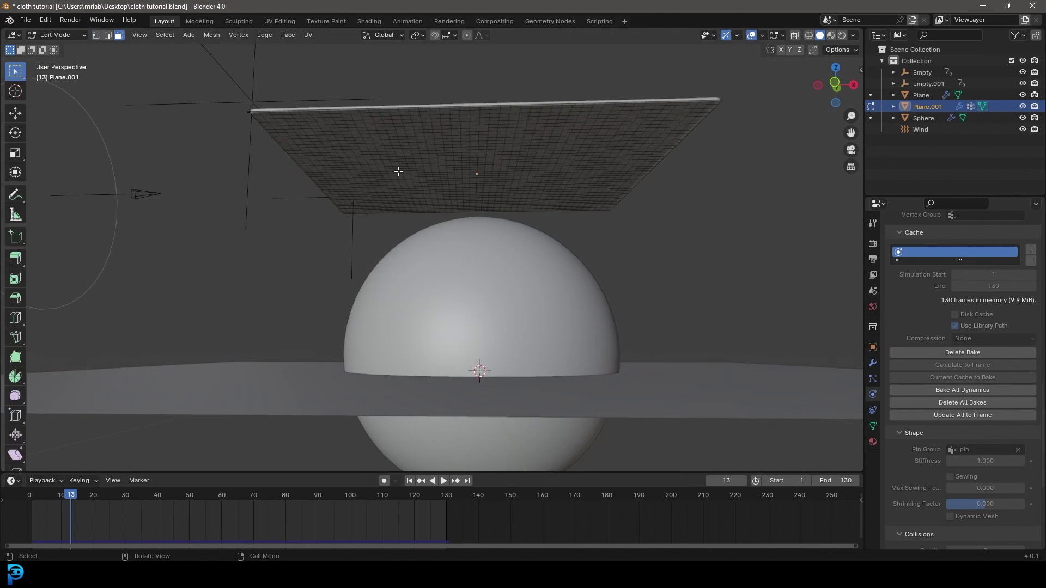
- Select the whole cloth mesh and create a new material named 'red' in a new slot
key("a")
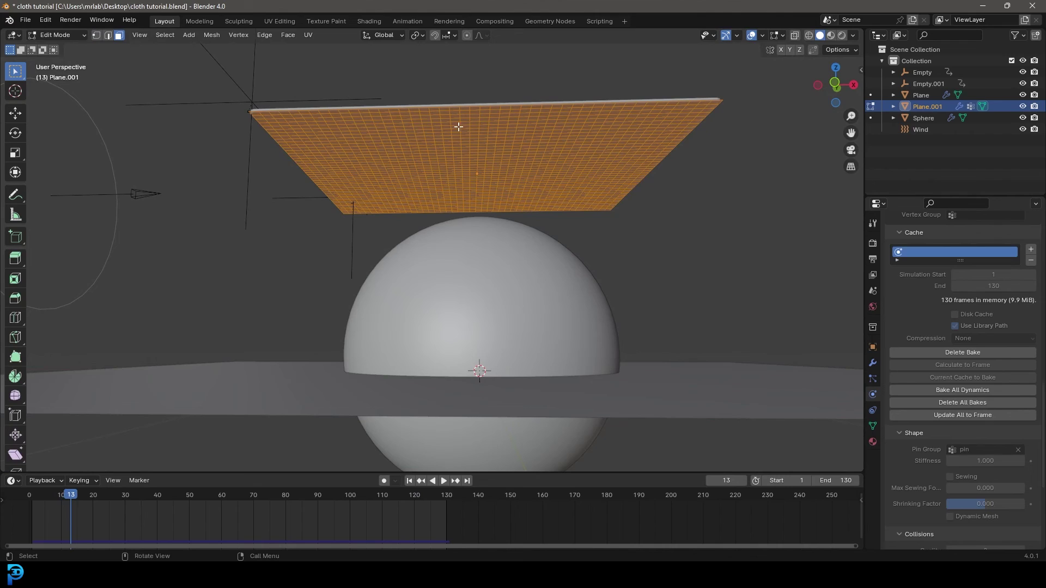
left_click(872, 442)
left_click(1036, 241)
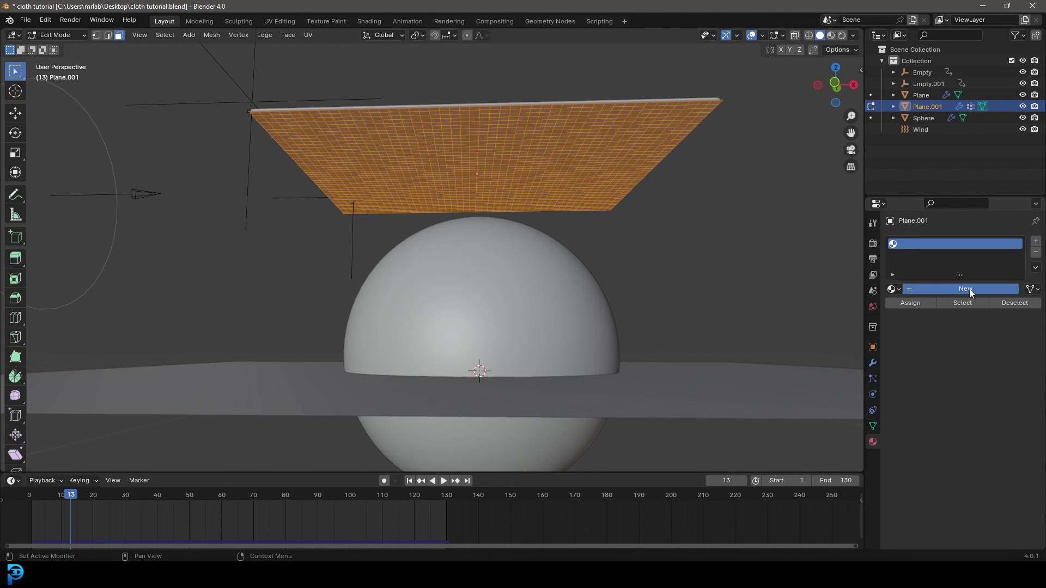
left_click(968, 289)
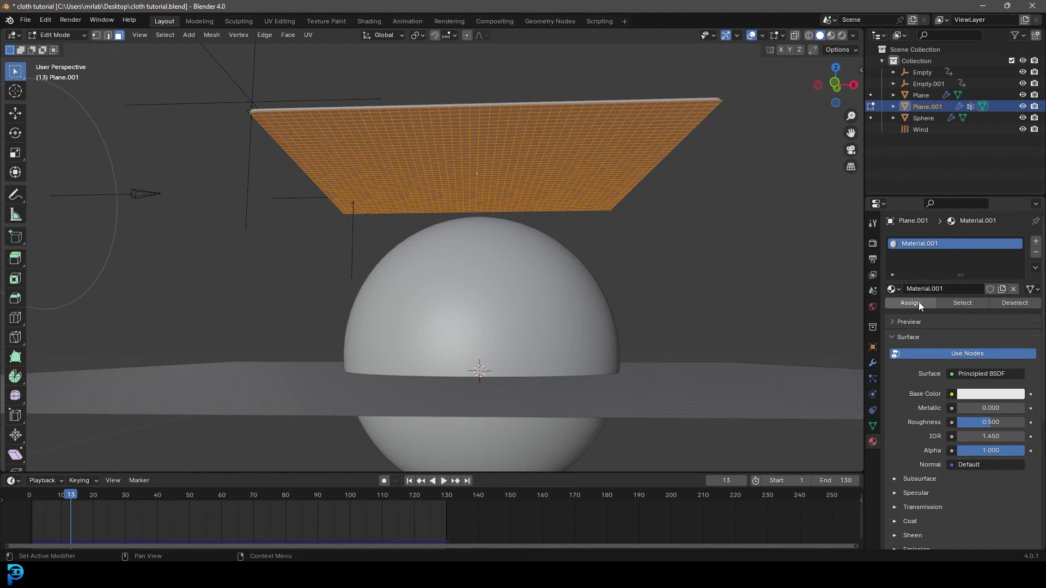
left_click(942, 289)
- Set the red material's viewport display colour to red-orange and add a second, empty material slot
left_click(920, 337)
left_click(915, 512)
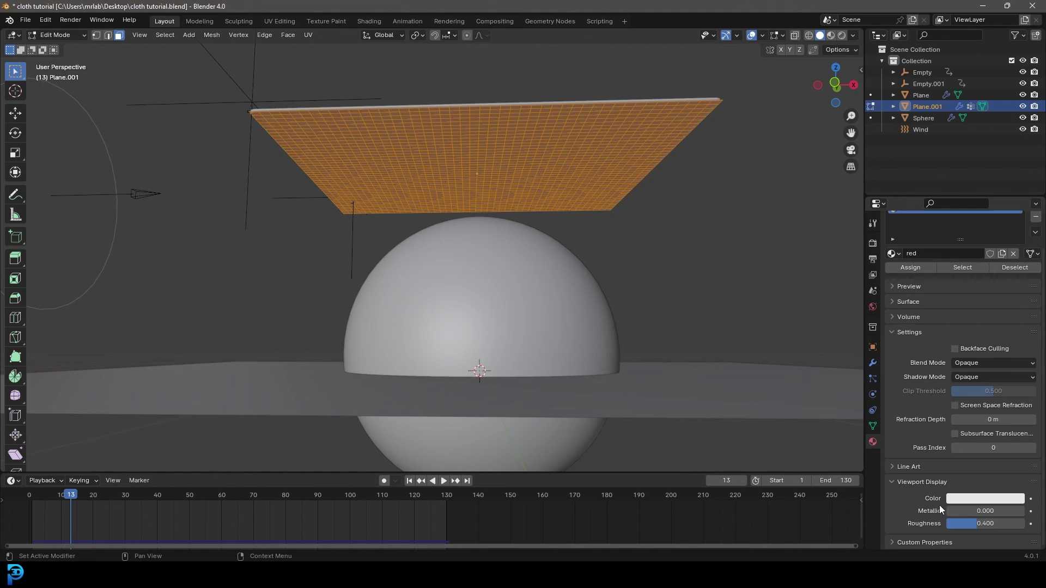
left_click(975, 500)
left_click_drag(947, 460, 997, 459)
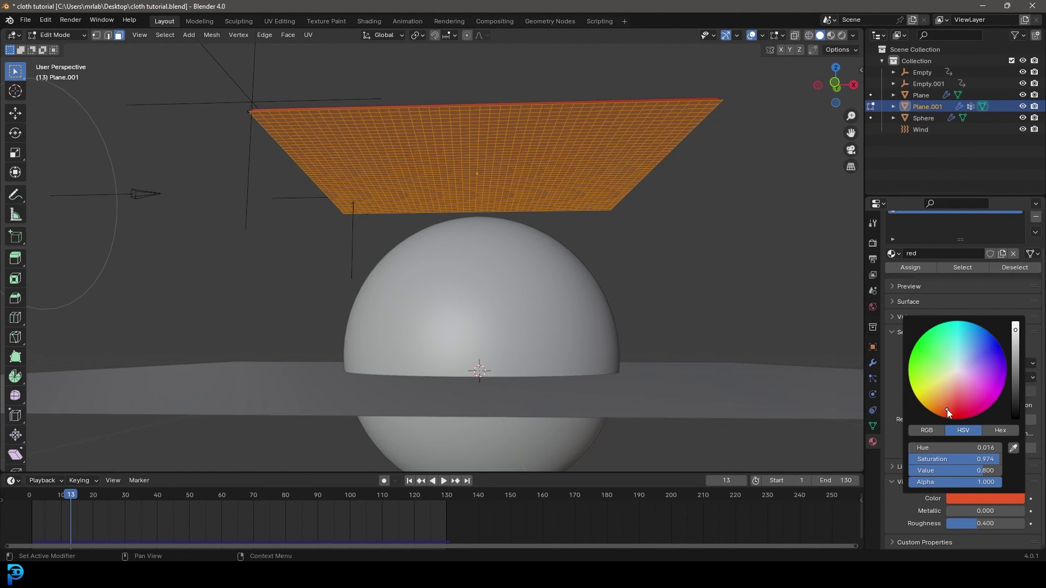
scroll(959, 303, "up", 3)
left_click(1035, 244)
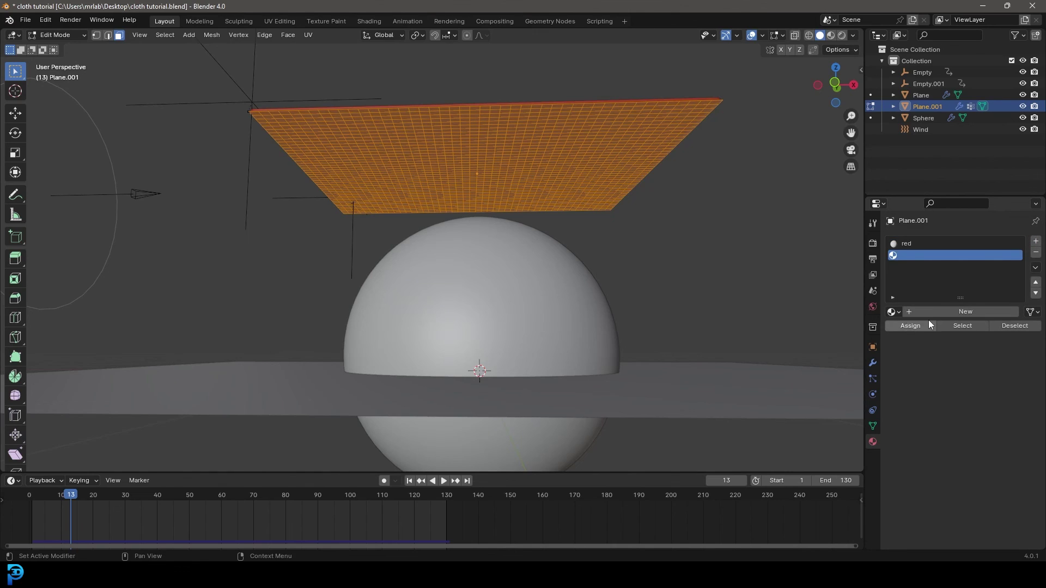
- Create a new material named 'white' in the second slot
left_click(952, 312)
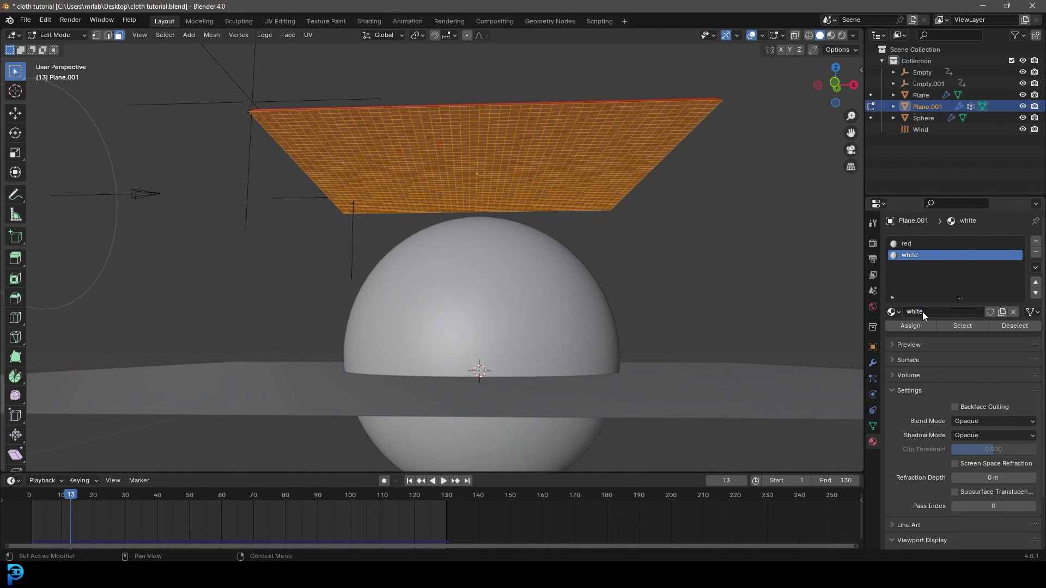
scroll(964, 478, "down", 3)
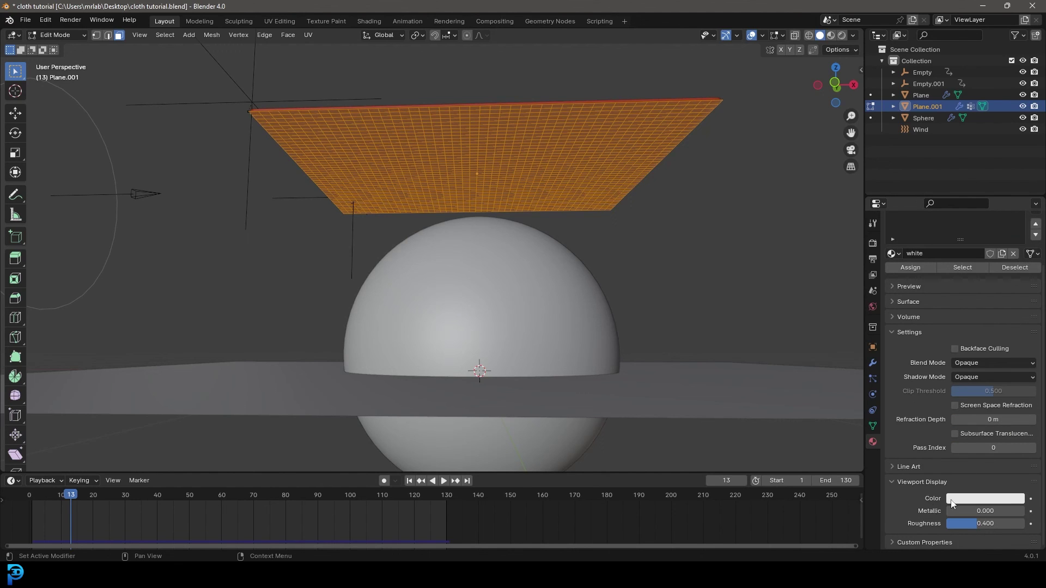
middle_click_drag(460, 206, 465, 158)
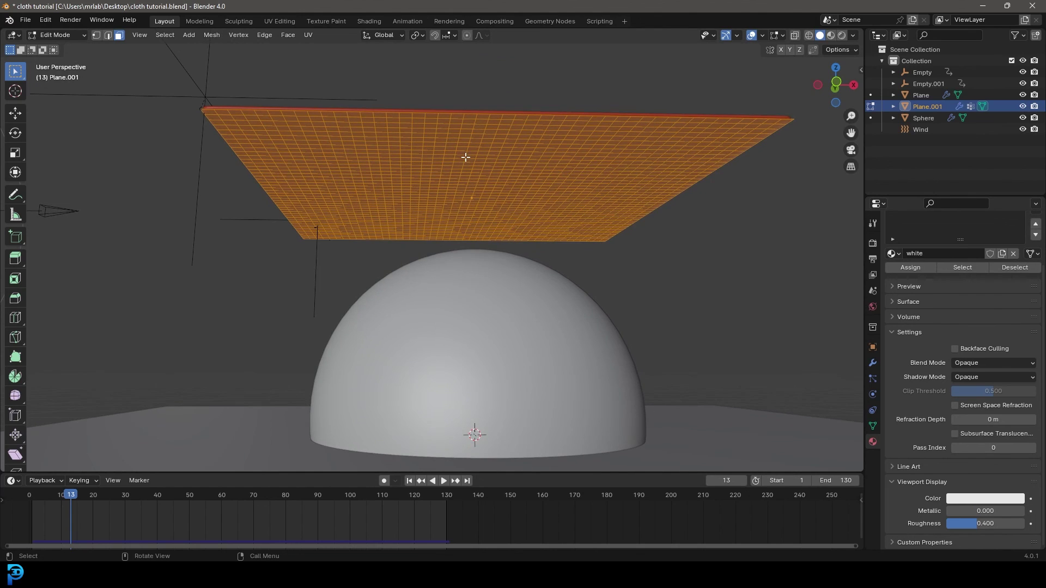
- Checker-deselect the cloth faces, assign the white material to them, and return to Object Mode
key("F3")
type("checker")
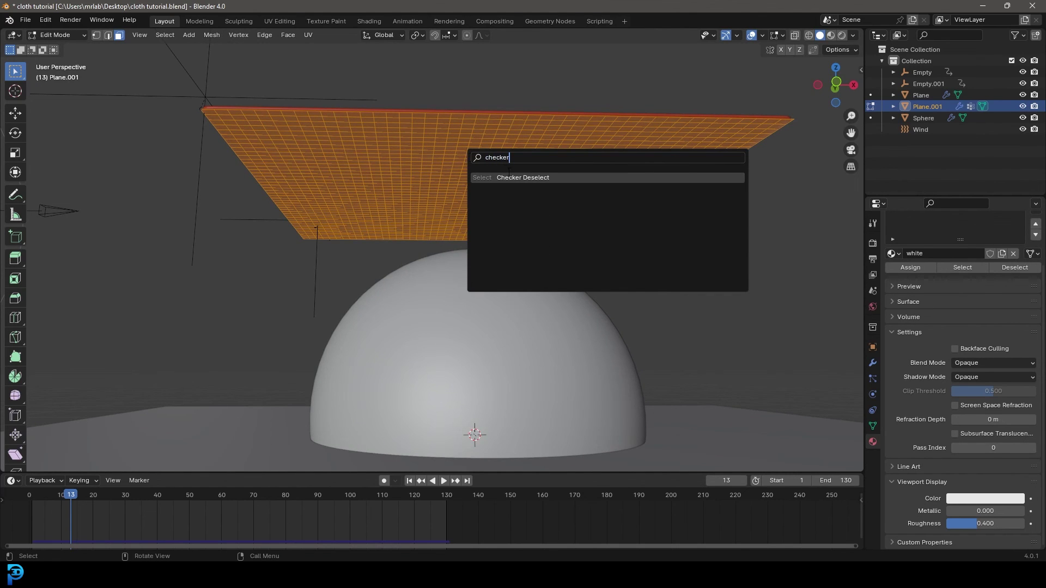
key("Return")
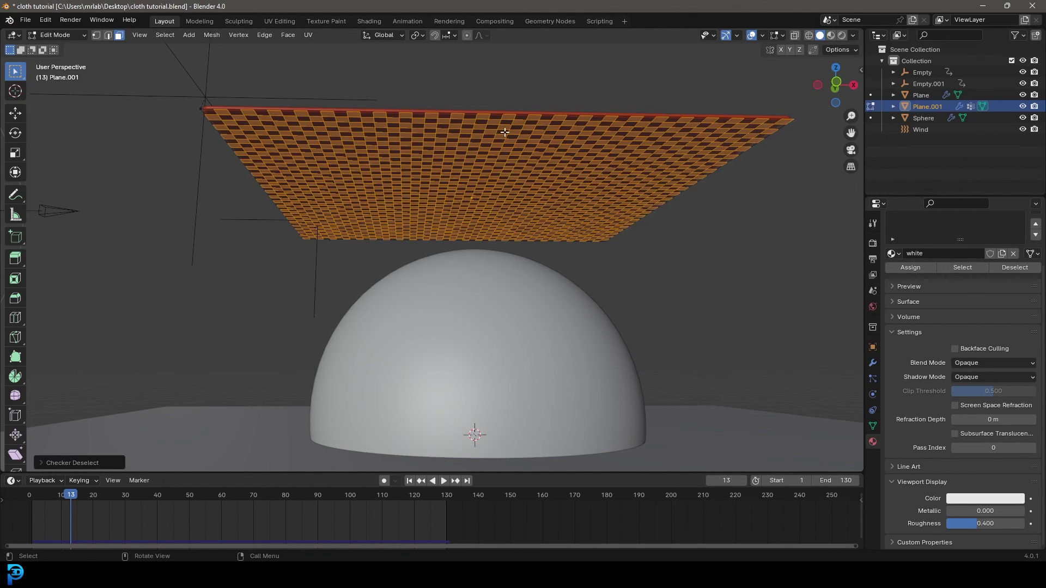
middle_click_drag(504, 132, 501, 156)
scroll(963, 285, "up", 3)
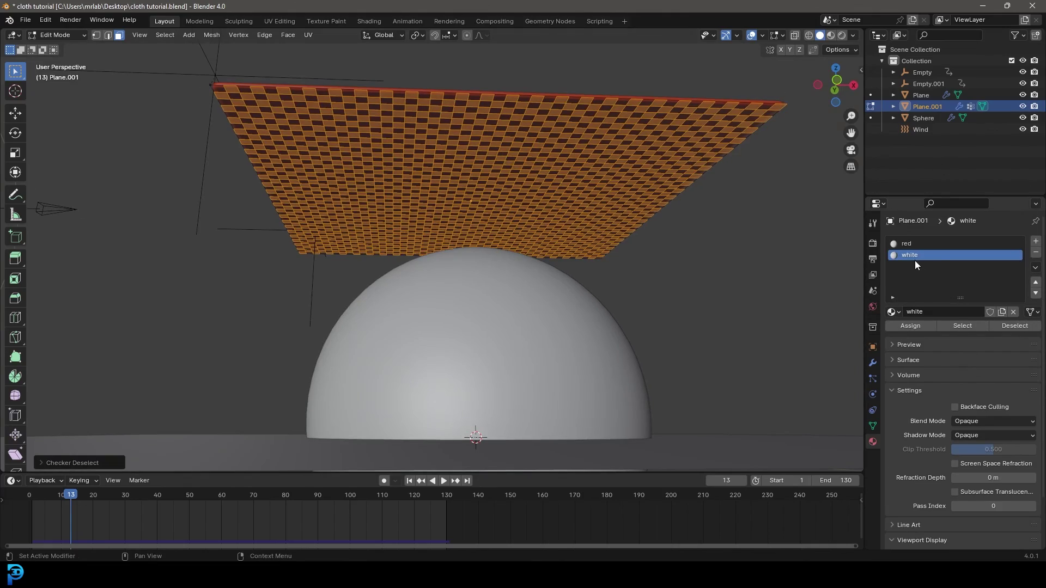
left_click(915, 325)
key("Tab")
middle_click_drag(545, 163, 561, 218)
- Play the baked simulation to watch the checkered cloth drape over the hemisphere, reaching frame 14
key("space")
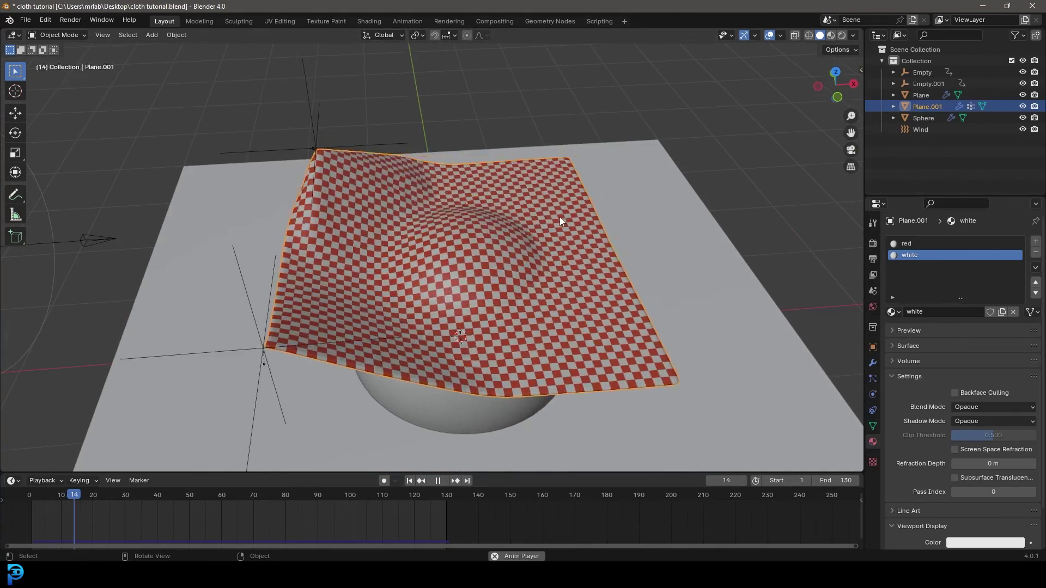